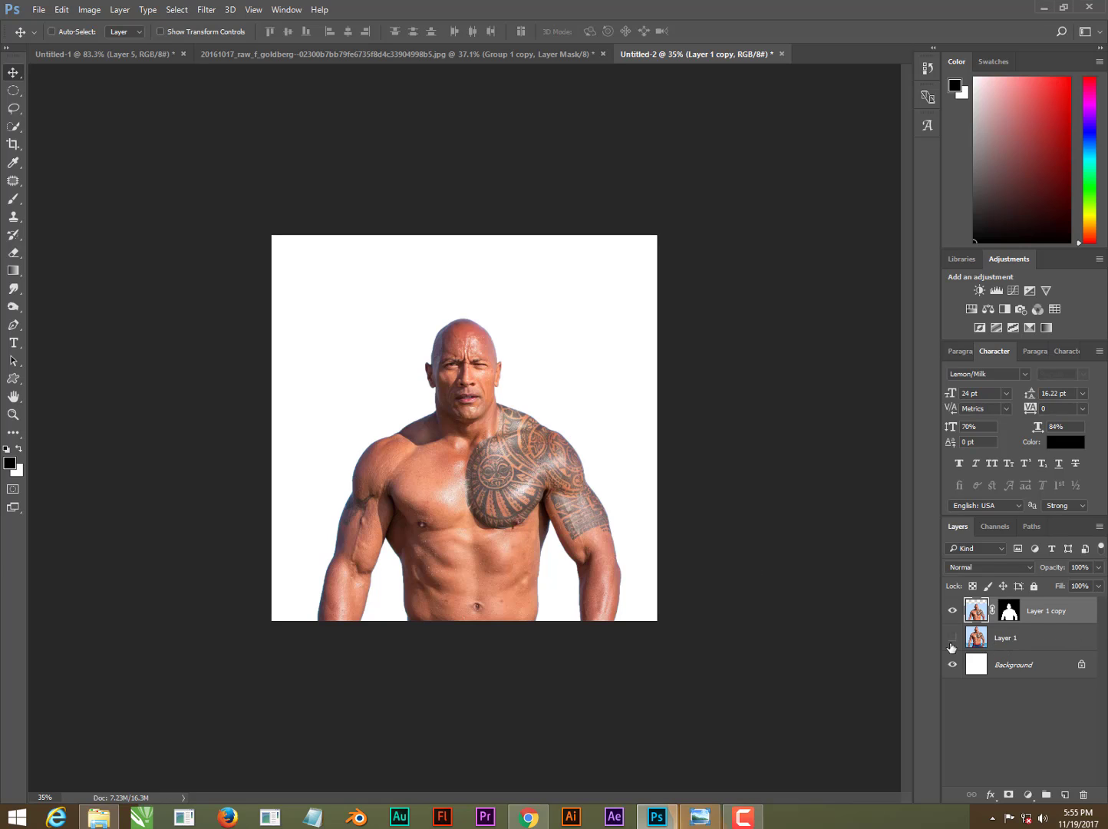
Step: Hide Layer 1, duplicate Layer 1 copy, and desaturate the new copy to black and white
{"action": "left_click", "coordinate": [1014, 640]}
{"action": "left_click", "coordinate": [1036, 618]}
{"action": "left_click_drag", "start_coordinate": [1055, 622], "coordinate": [1065, 794]}
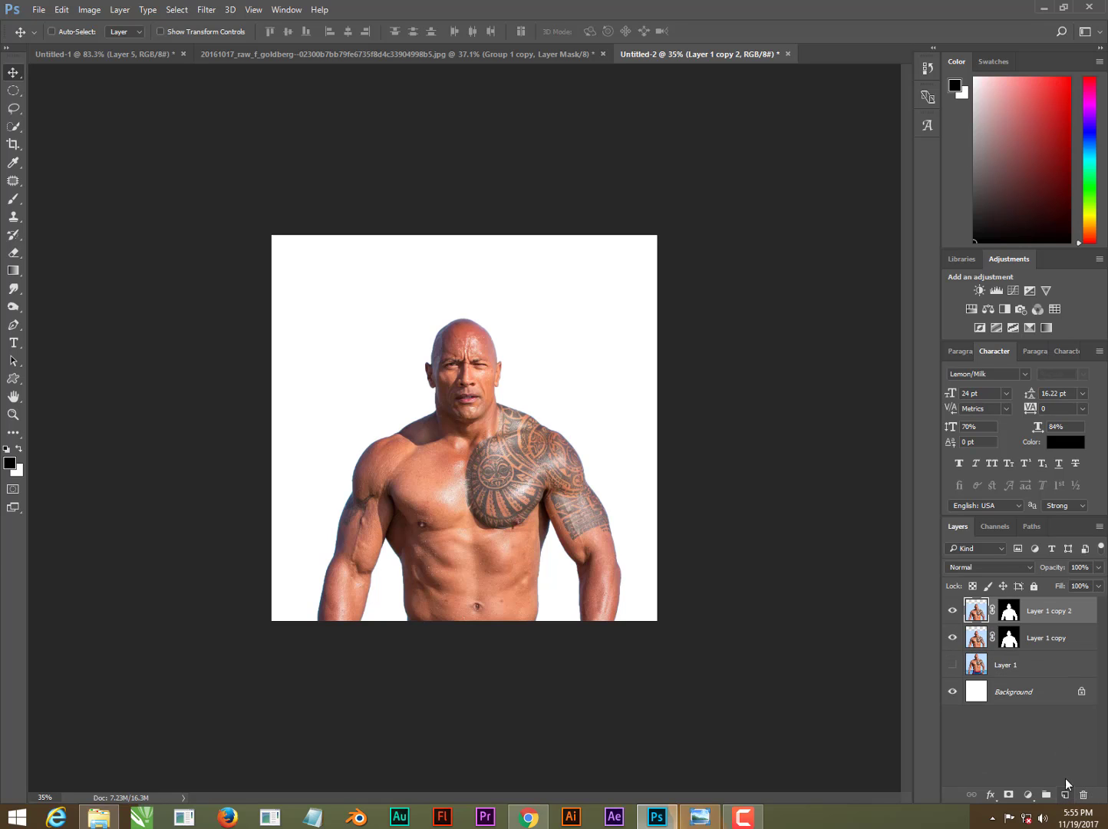
{"action": "left_click", "coordinate": [89, 9]}
{"action": "mouse_move", "coordinate": [108, 44]}
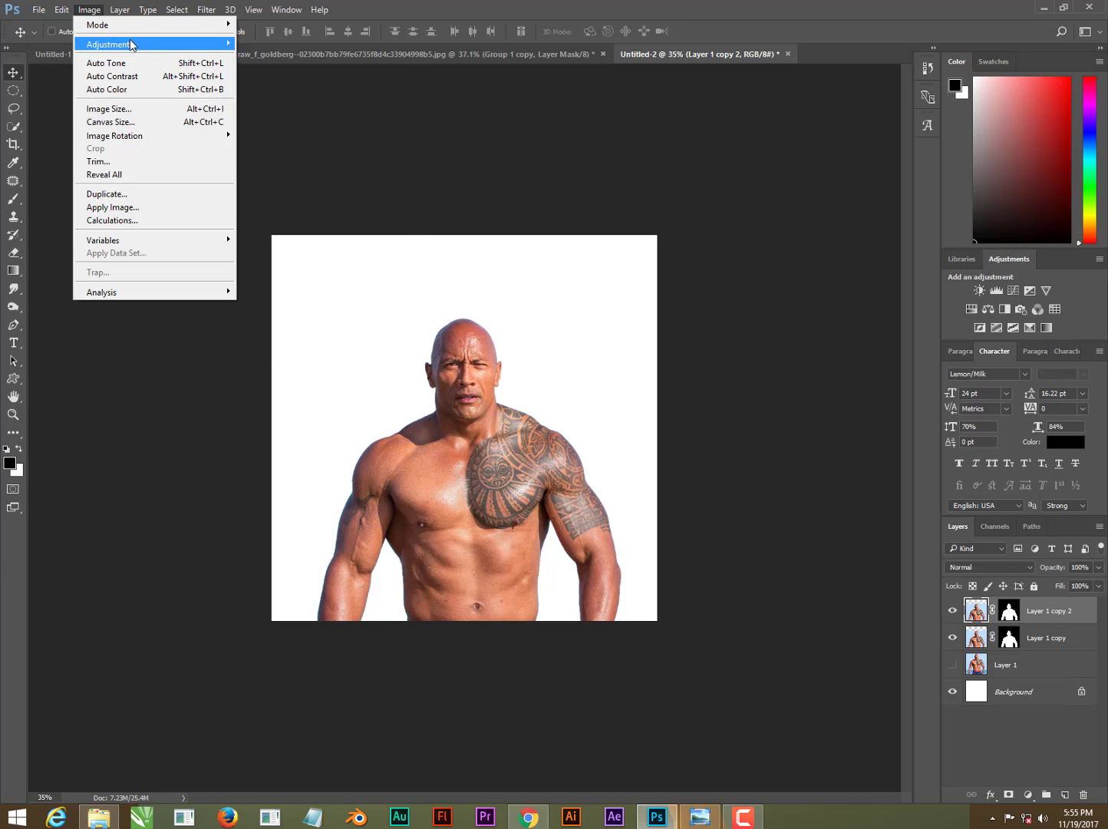
{"action": "left_click", "coordinate": [310, 306]}
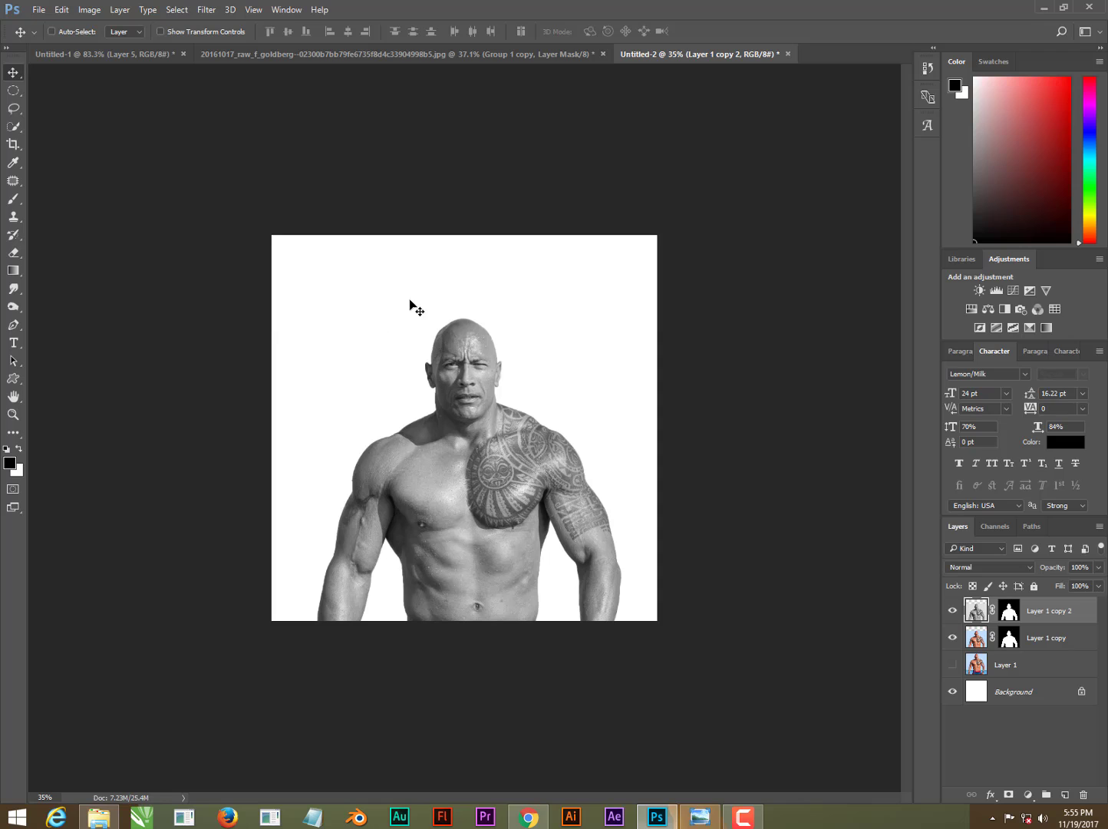
Step: Duplicate the grayscale layer into a new document named displacement
{"action": "right_click", "coordinate": [1066, 612]}
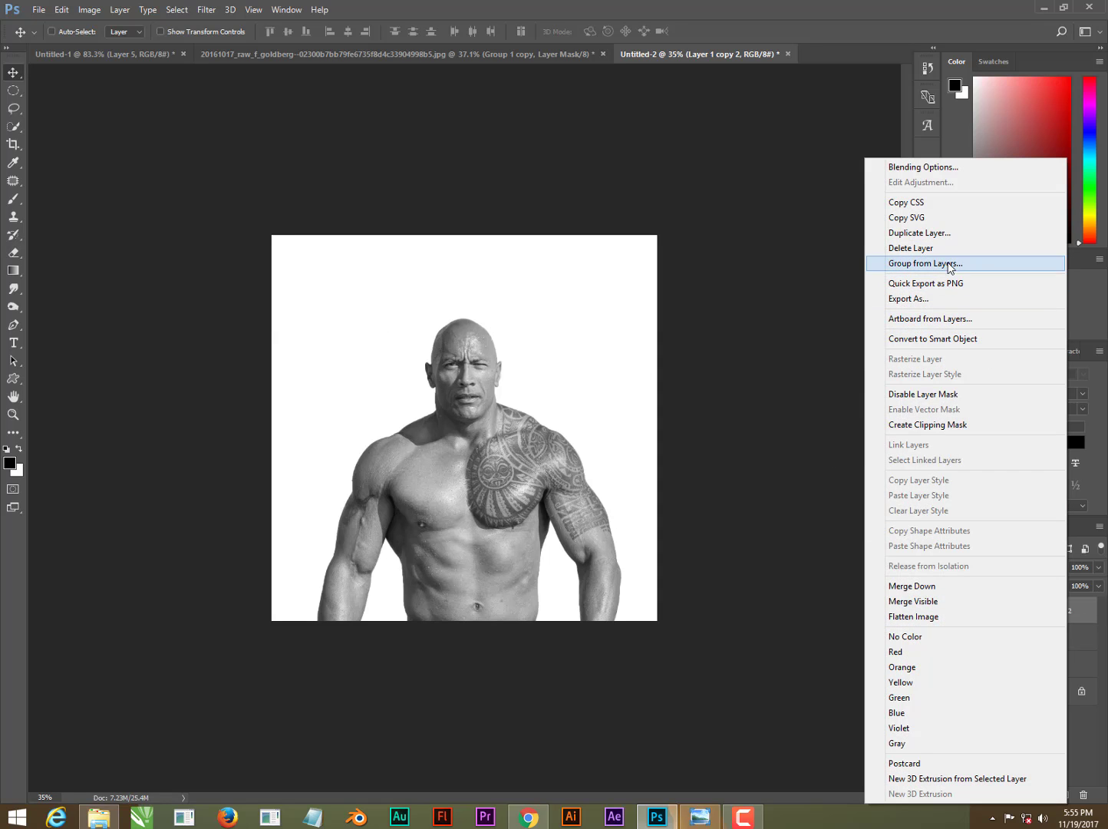
{"action": "left_click", "coordinate": [946, 233]}
{"action": "left_click", "coordinate": [533, 300]}
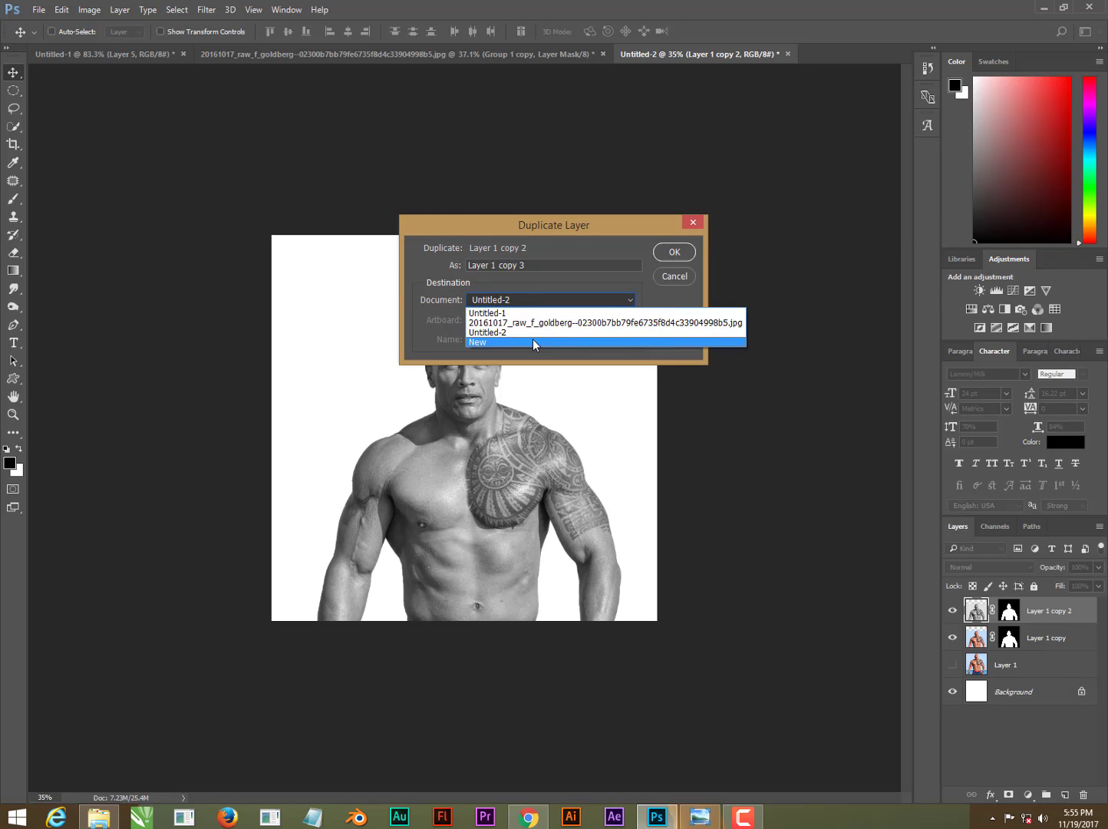
{"action": "left_click", "coordinate": [532, 338]}
{"action": "type", "text": "displacement"}
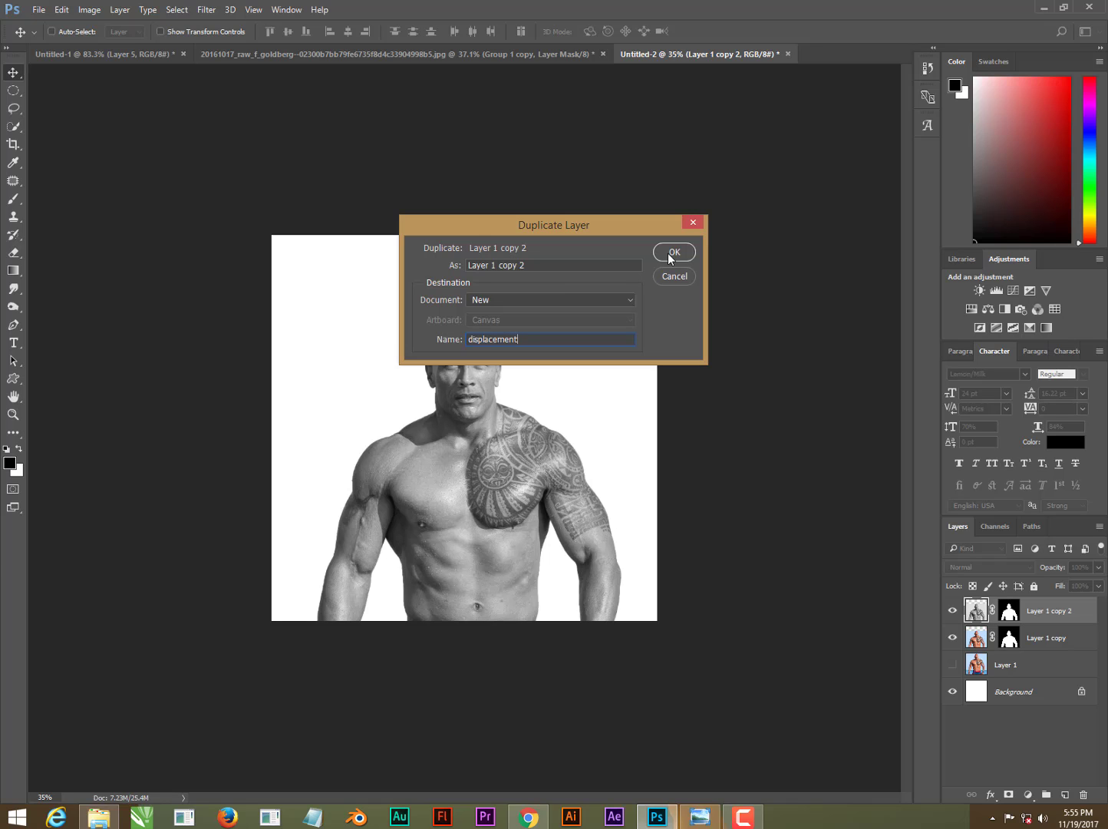
{"action": "left_click", "coordinate": [668, 254]}
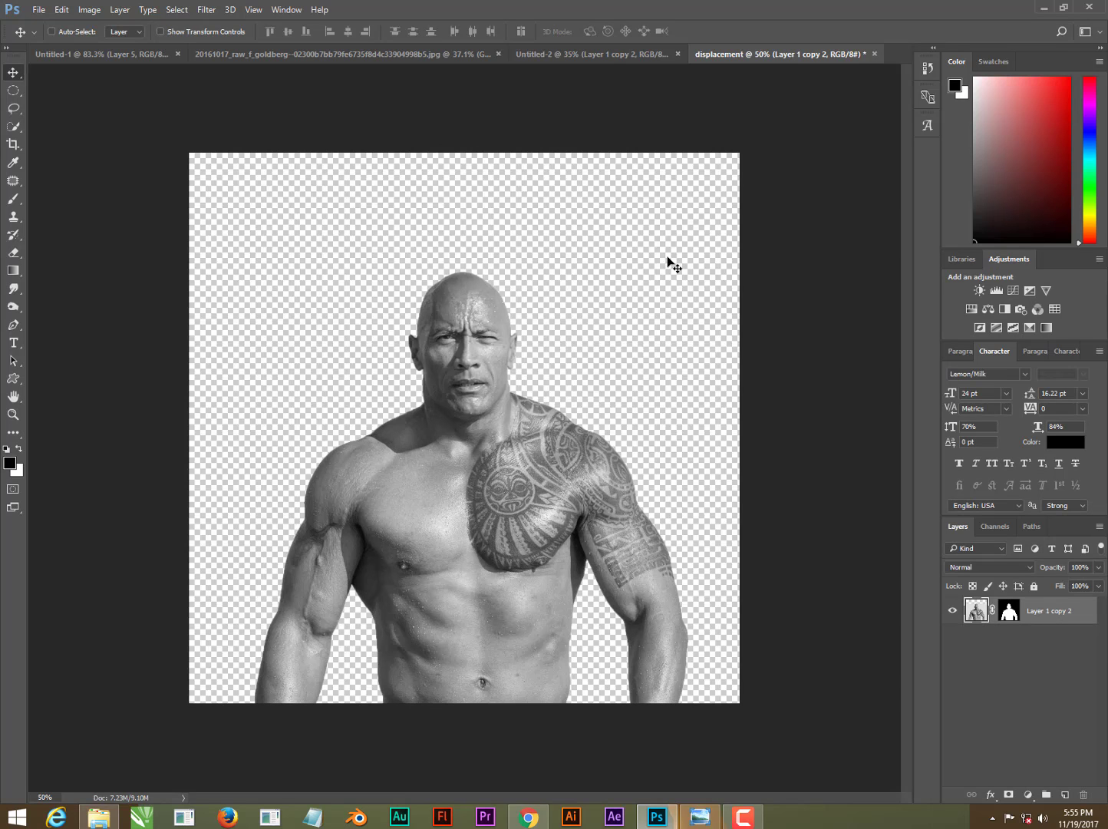
Step: Save the new document over 'displacement map.psd' on the Desktop and close it
{"action": "left_click", "coordinate": [874, 54]}
{"action": "left_click", "coordinate": [512, 298]}
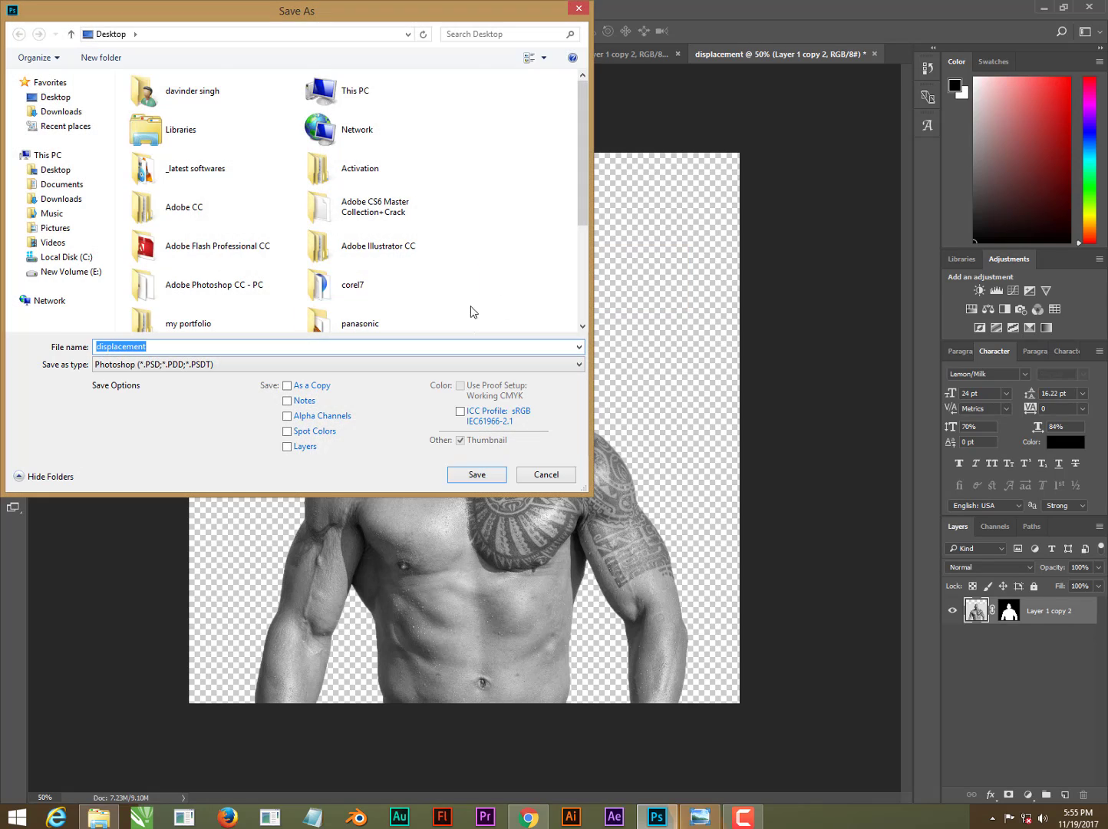
{"action": "left_click", "coordinate": [55, 169]}
{"action": "scroll", "coordinate": [581, 247], "scroll_direction": "down", "scroll_amount": 1}
{"action": "left_click", "coordinate": [386, 283]}
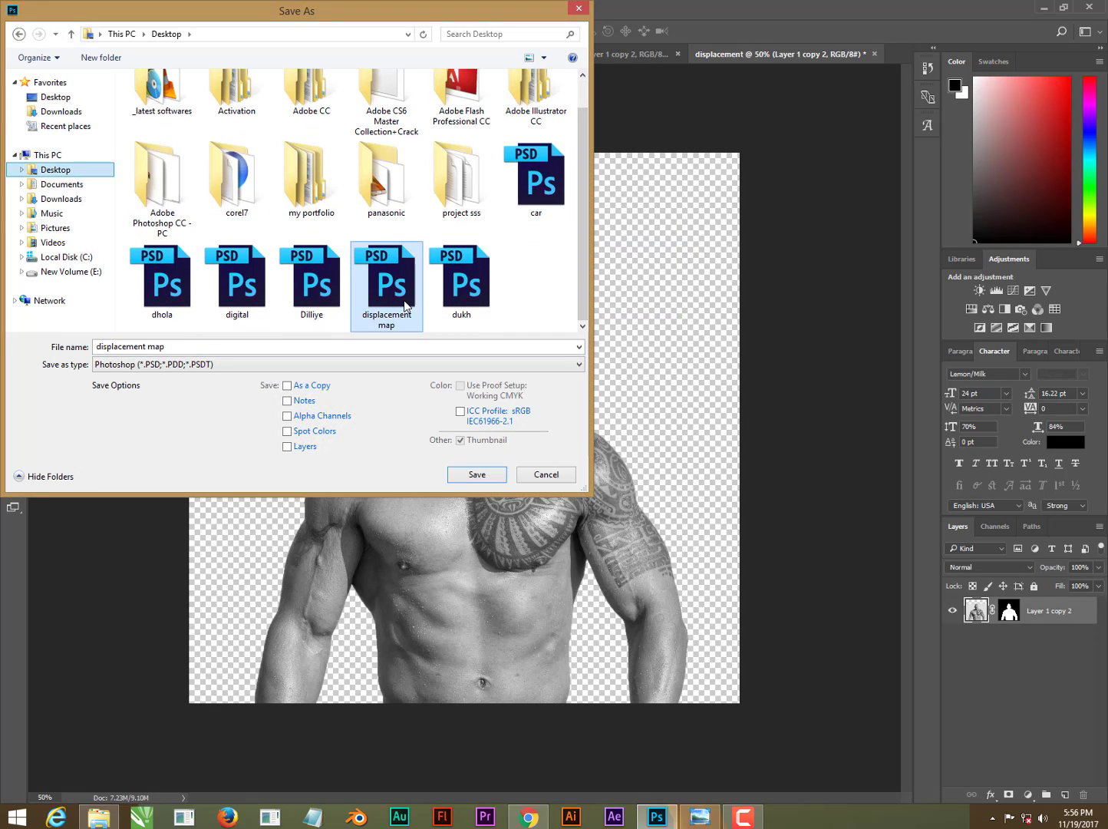
{"action": "left_click", "coordinate": [471, 476]}
{"action": "left_click", "coordinate": [584, 408]}
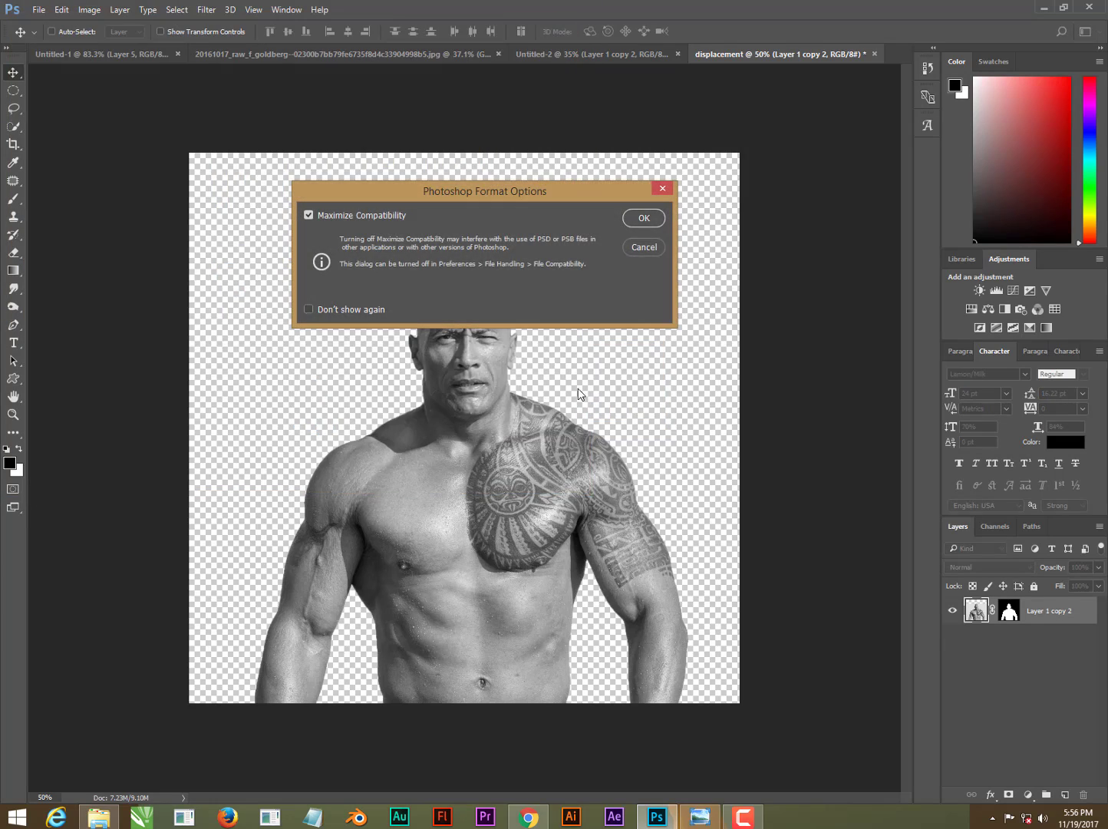
{"action": "left_click", "coordinate": [643, 219]}
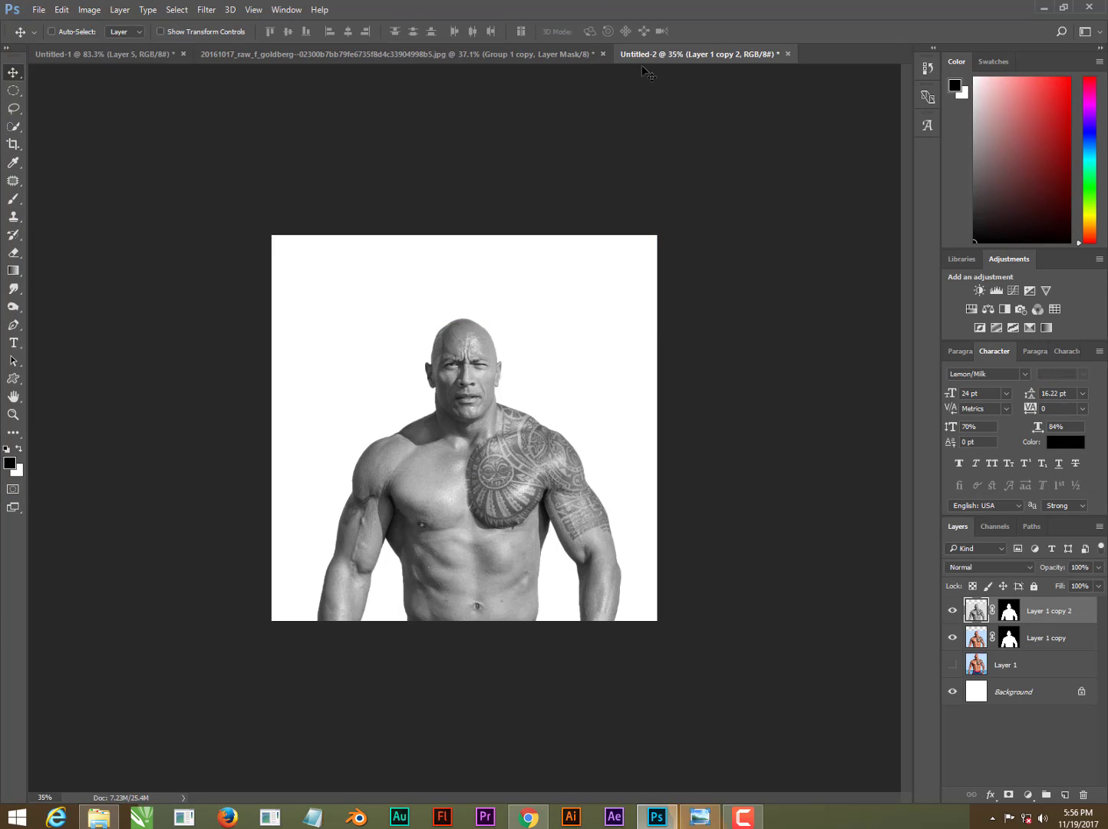
{"action": "mouse_move", "coordinate": [99, 815]}
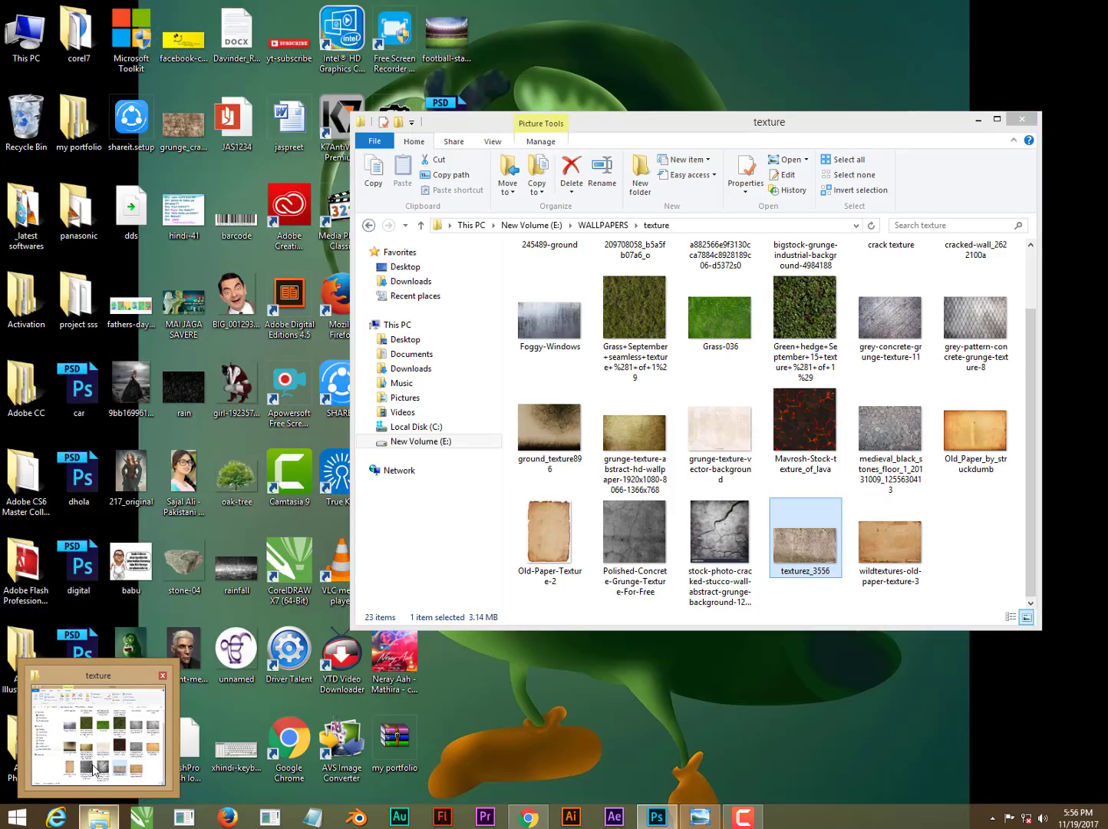
Step: Place texturez_3556 on the canvas, rotated 90° and scaled to cover the man
{"action": "left_click", "coordinate": [96, 767]}
{"action": "left_click_drag", "start_coordinate": [805, 568], "coordinate": [367, 484]}
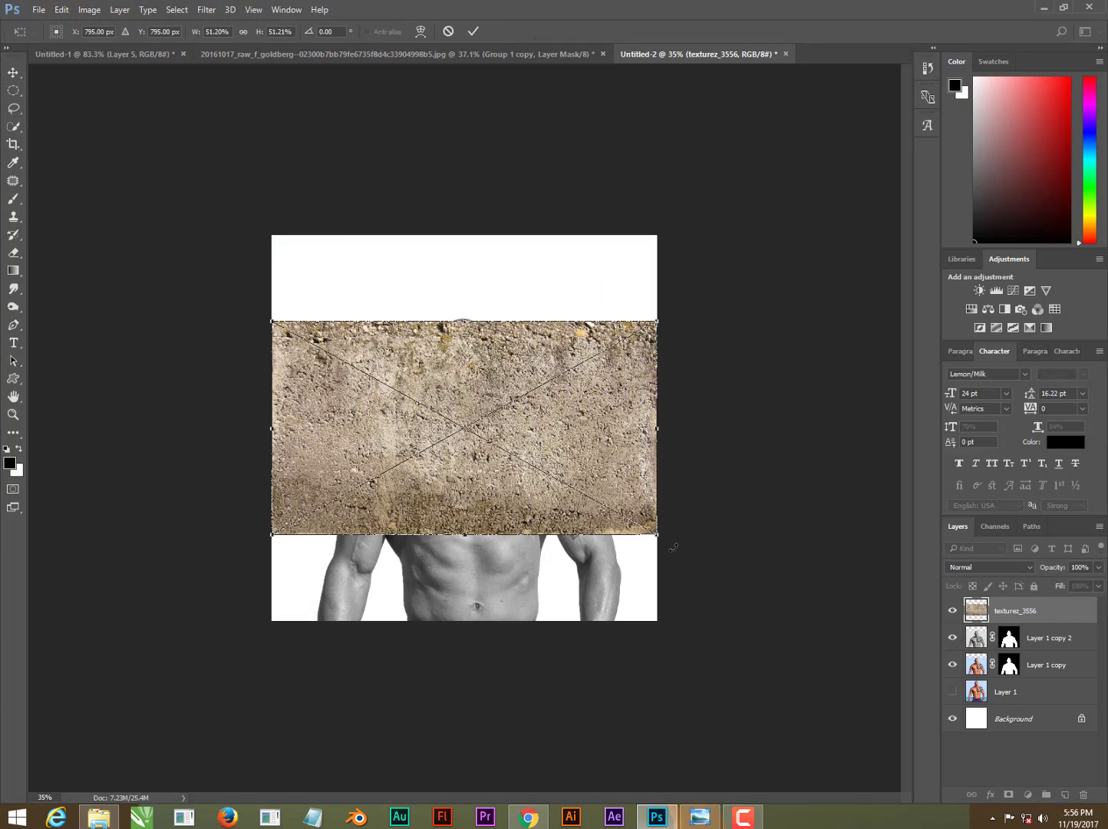
{"action": "left_click_drag", "start_coordinate": [660, 565], "coordinate": [570, 624]}
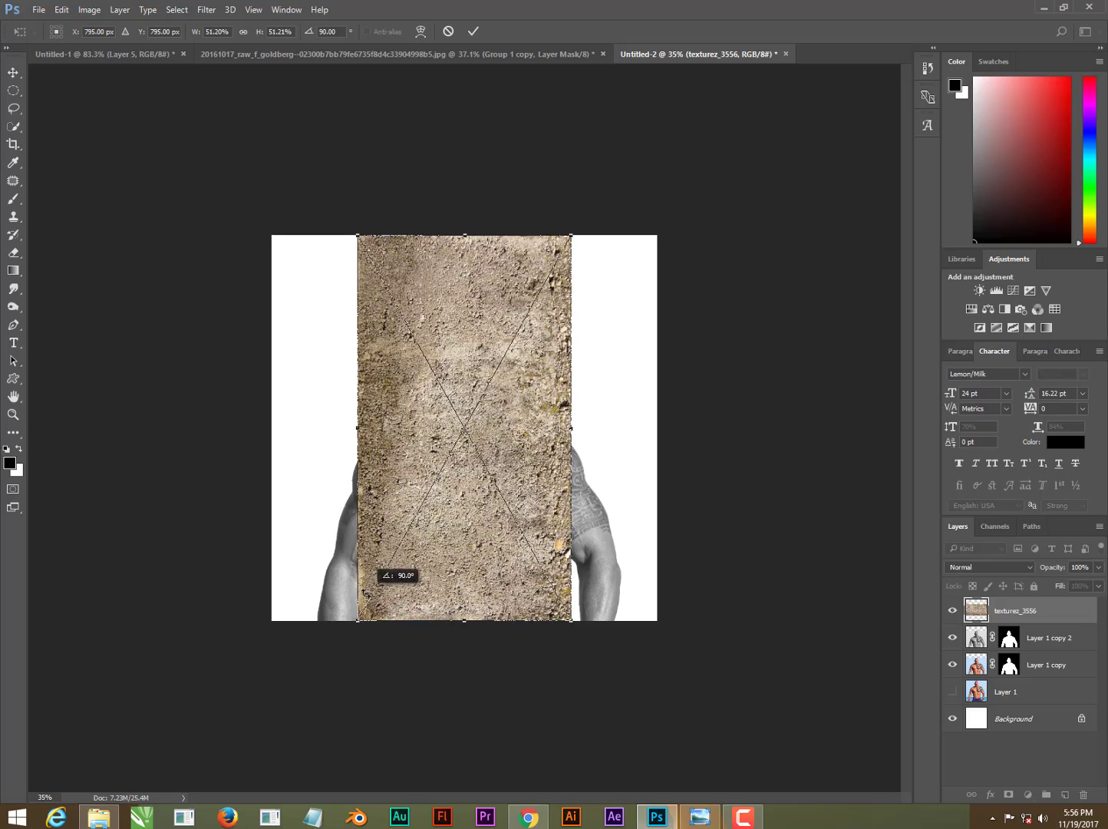
{"action": "left_click_drag", "start_coordinate": [570, 624], "coordinate": [637, 725]}
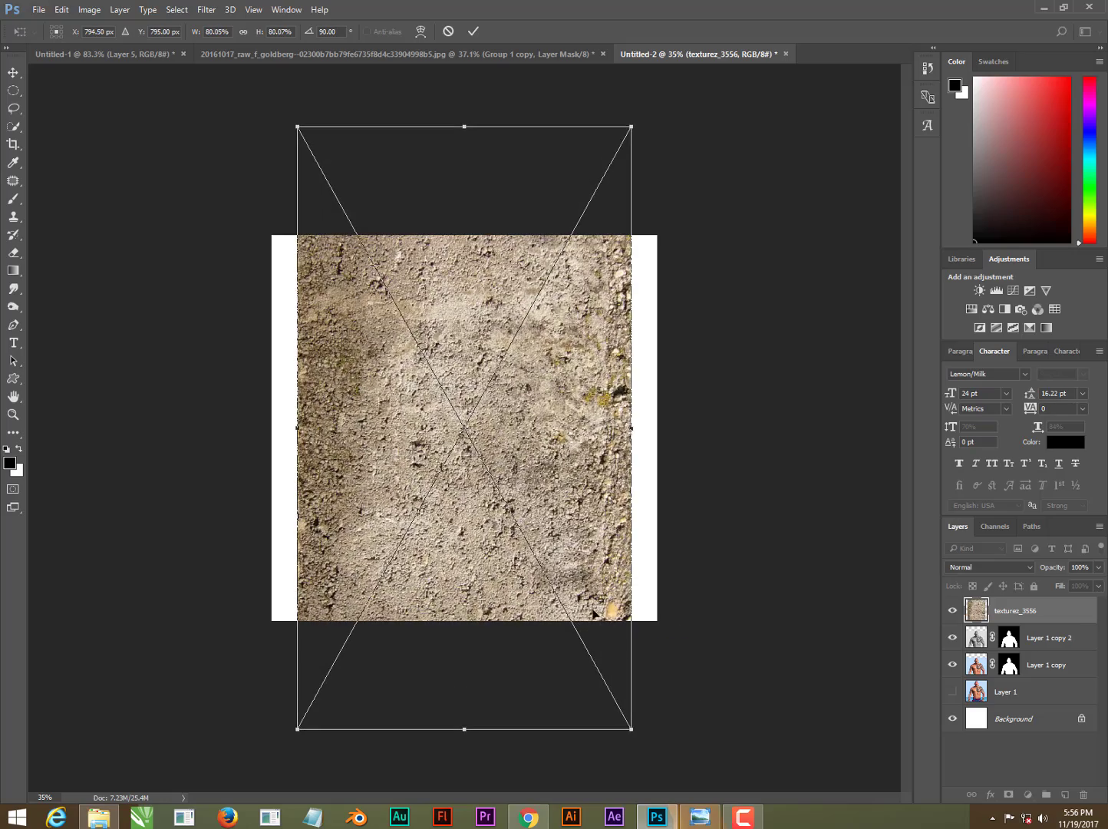
{"action": "left_click_drag", "start_coordinate": [574, 537], "coordinate": [575, 547]}
{"action": "key", "text": "Return"}
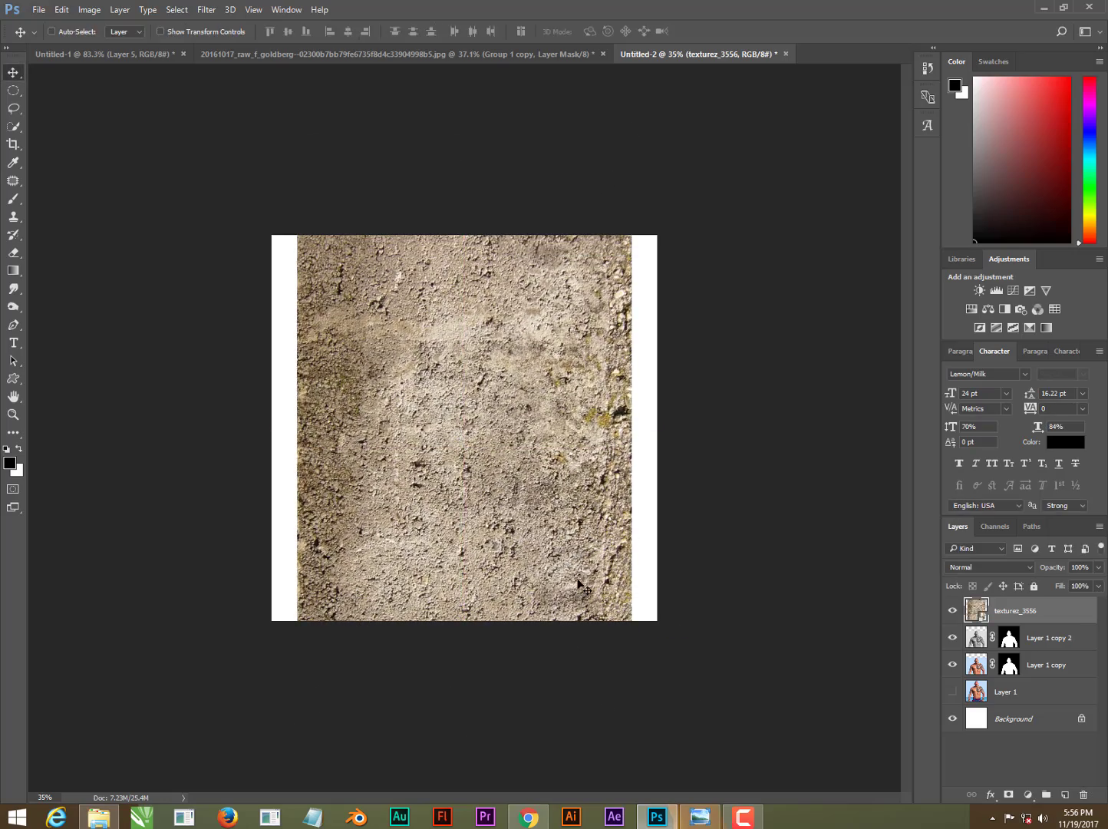
Step: Clip the texture layer to the man and set its blend mode to Multiply
{"action": "right_click", "coordinate": [1057, 615]}
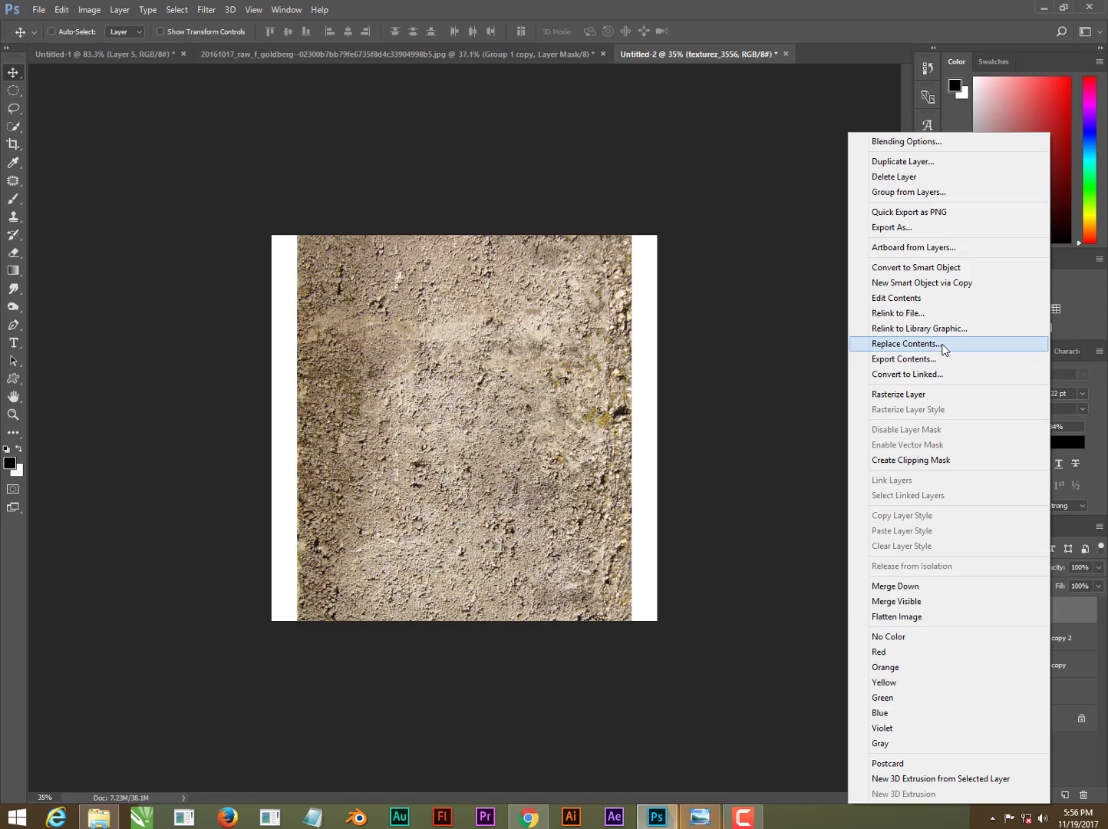
{"action": "left_click", "coordinate": [937, 460]}
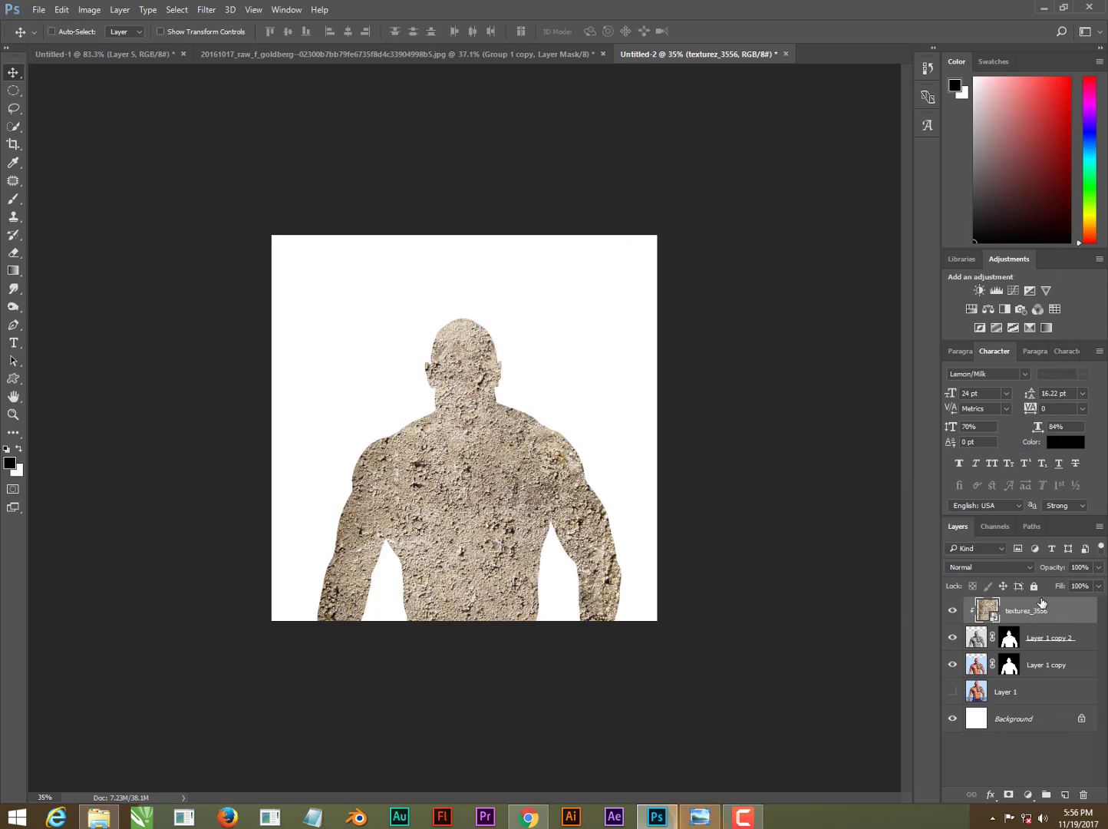
{"action": "left_click", "coordinate": [995, 568]}
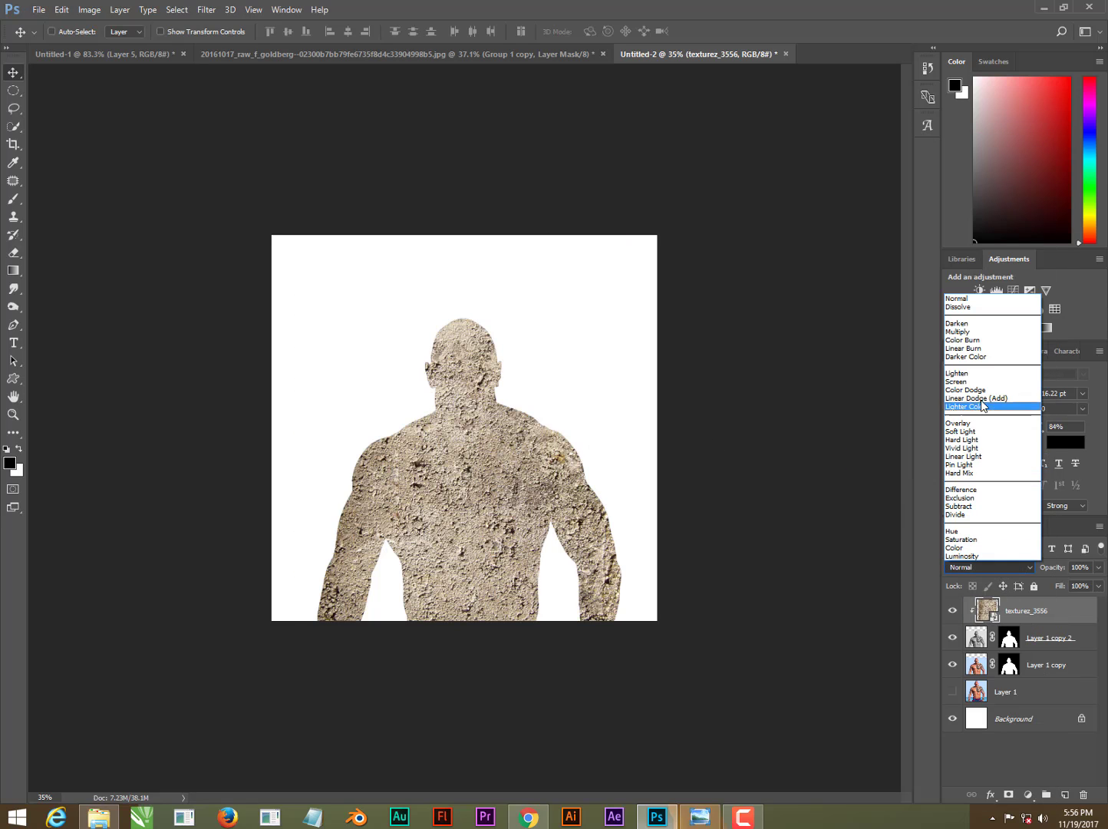
{"action": "left_click", "coordinate": [972, 338]}
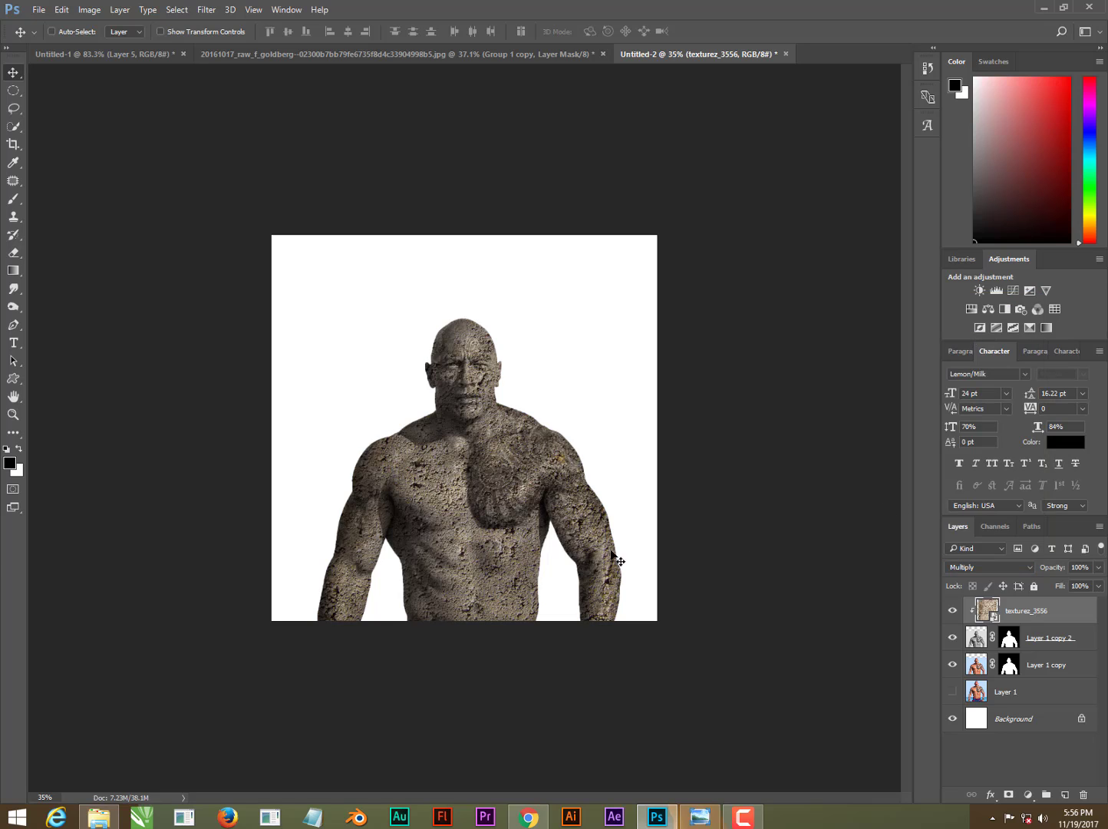
{"action": "scroll", "coordinate": [610, 559], "scroll_direction": "up", "scroll_amount": 3}
{"action": "scroll", "coordinate": [598, 560], "scroll_direction": "down", "scroll_amount": 2}
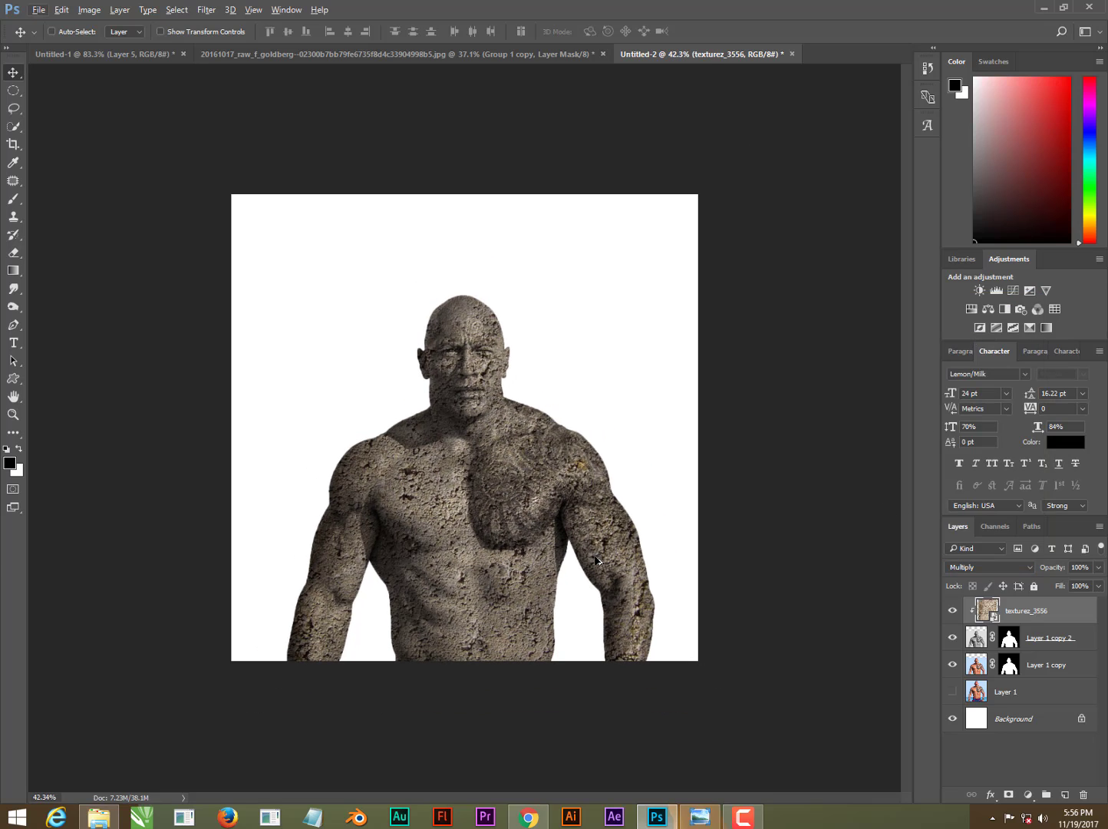
{"action": "scroll", "coordinate": [598, 563], "scroll_direction": "down", "scroll_amount": 1}
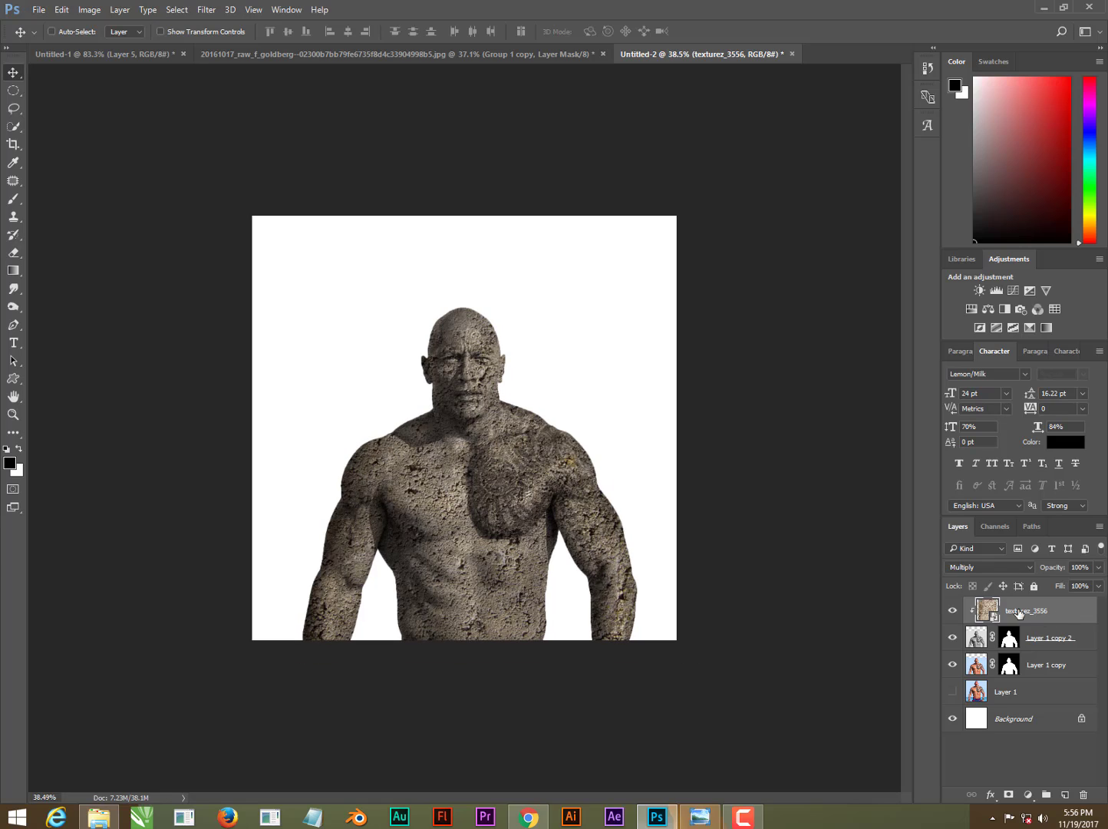
Step: Apply a Displace filter to the texture using the displacement map PSD
{"action": "left_click", "coordinate": [169, 9]}
{"action": "mouse_move", "coordinate": [218, 188]}
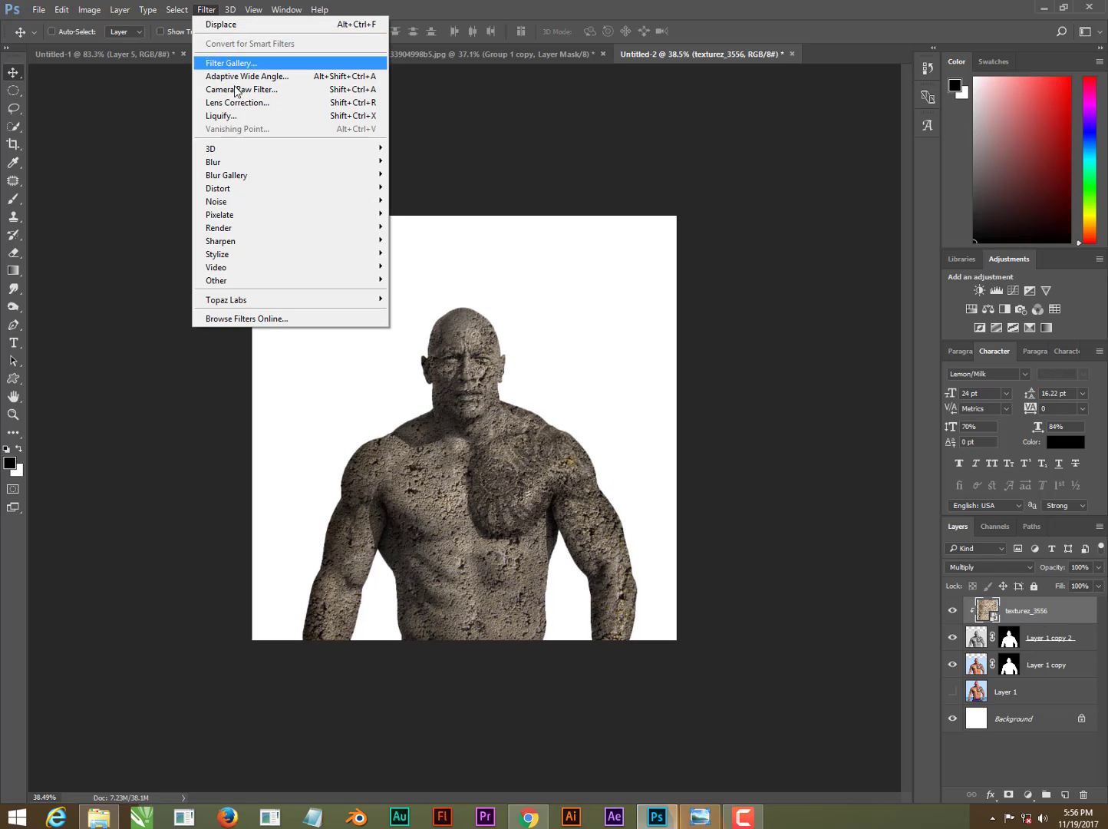
{"action": "left_click", "coordinate": [411, 188]}
{"action": "type", "text": "5"}
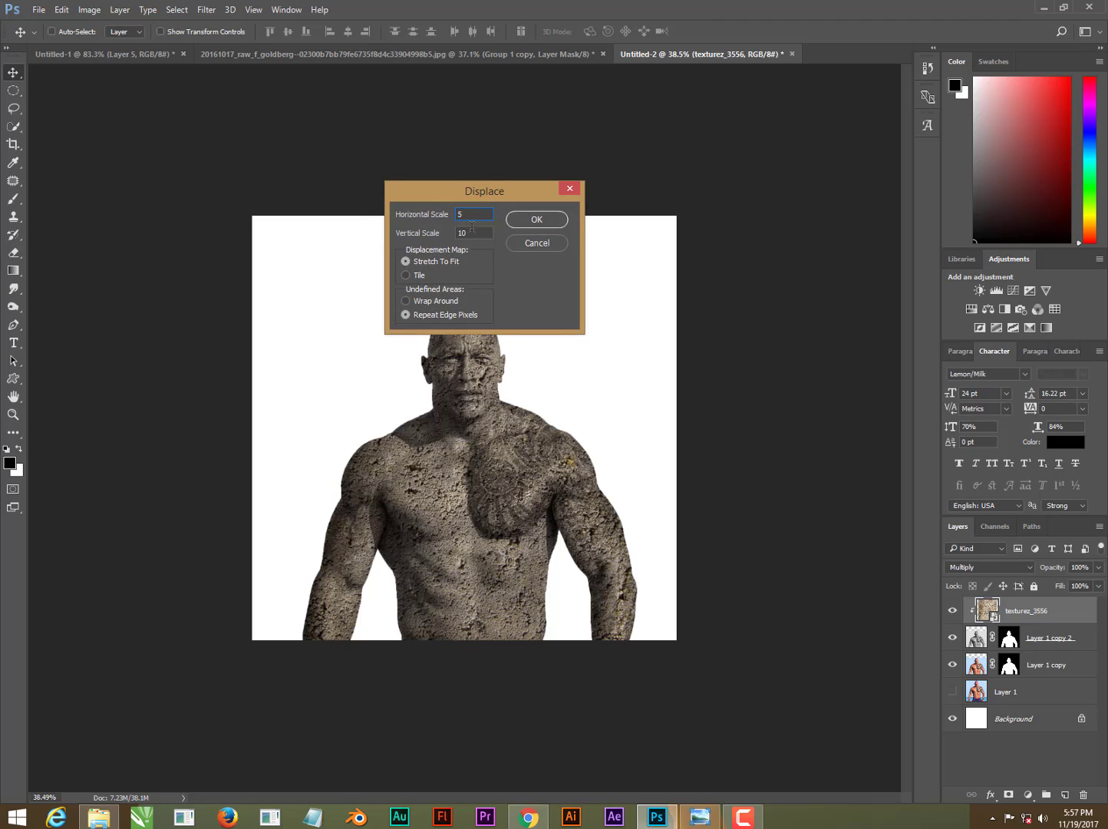
{"action": "key", "text": "Tab"}
{"action": "left_click", "coordinate": [536, 220]}
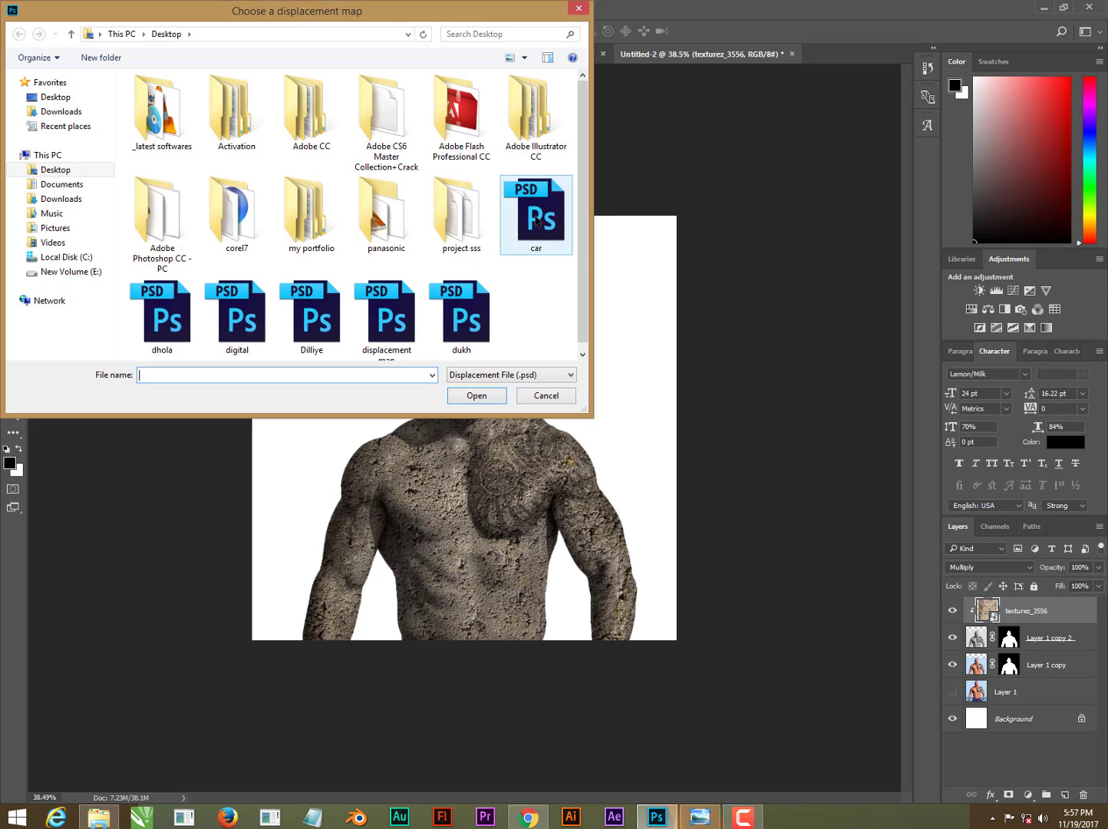
{"action": "scroll", "coordinate": [579, 268], "scroll_direction": "down", "scroll_amount": 1}
{"action": "left_click", "coordinate": [414, 326]}
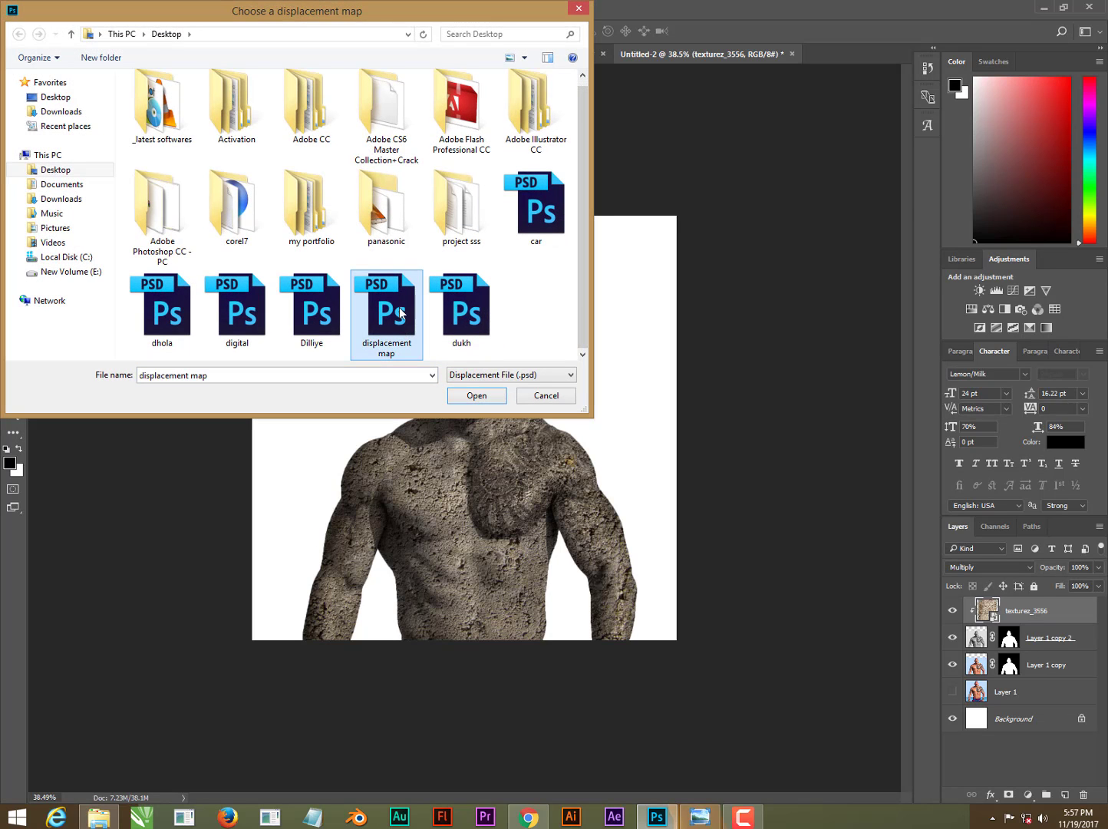
{"action": "left_click", "coordinate": [475, 395]}
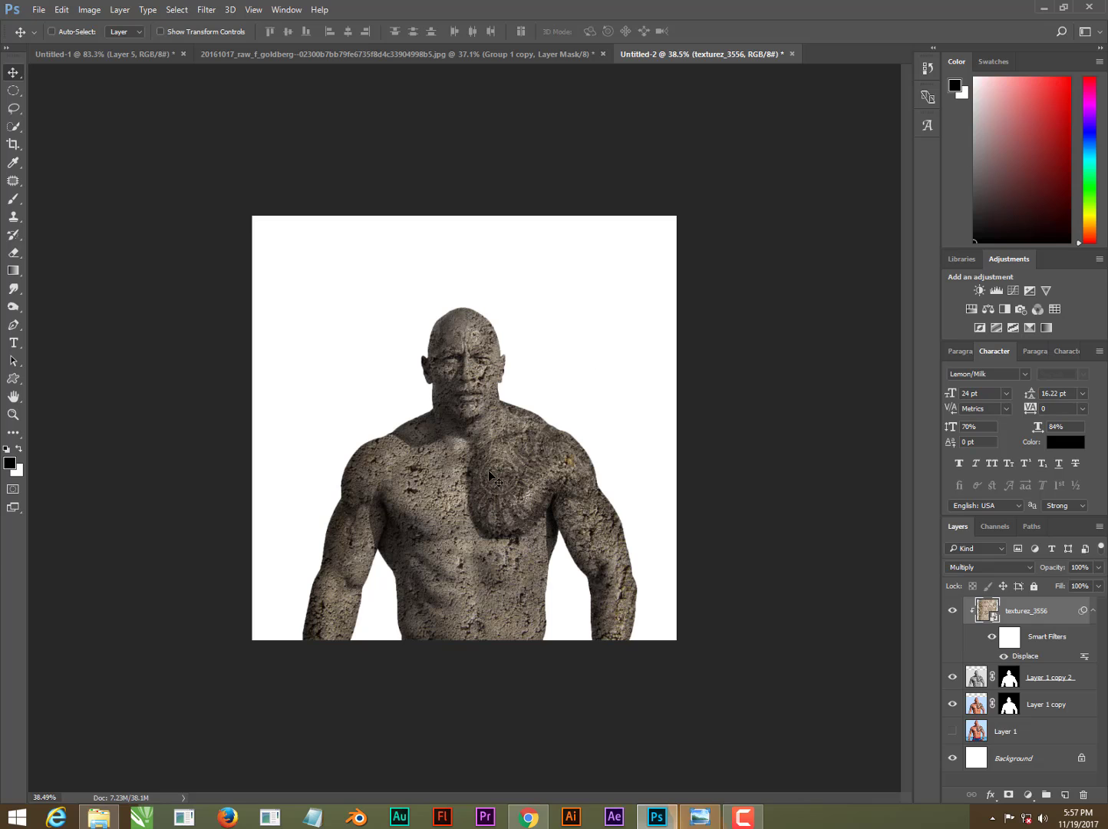
Step: Toggle the Displace filter off and back on to compare, then select Layer 1 copy
{"action": "scroll", "coordinate": [488, 469], "scroll_direction": "up", "scroll_amount": 3}
{"action": "scroll", "coordinate": [488, 445], "scroll_direction": "down", "scroll_amount": 1}
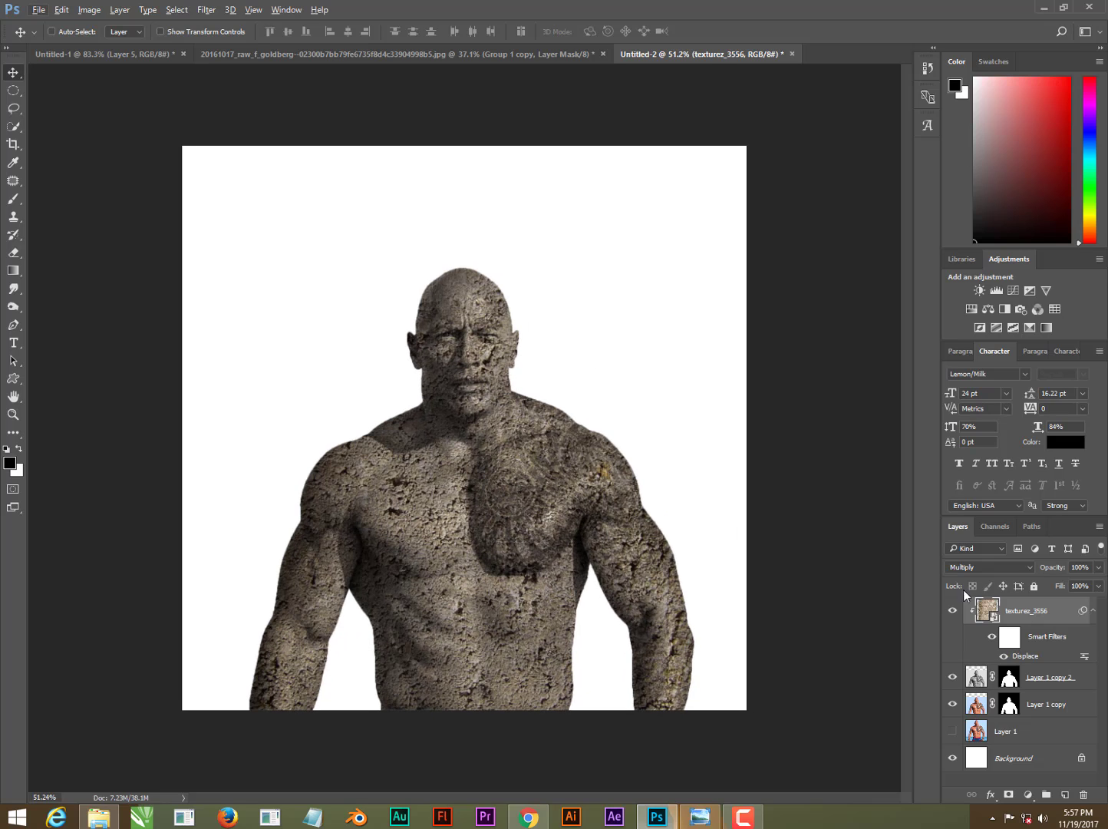
{"action": "left_click", "coordinate": [1004, 656]}
{"action": "left_click", "coordinate": [1004, 656]}
{"action": "scroll", "coordinate": [569, 593], "scroll_direction": "down", "scroll_amount": 1}
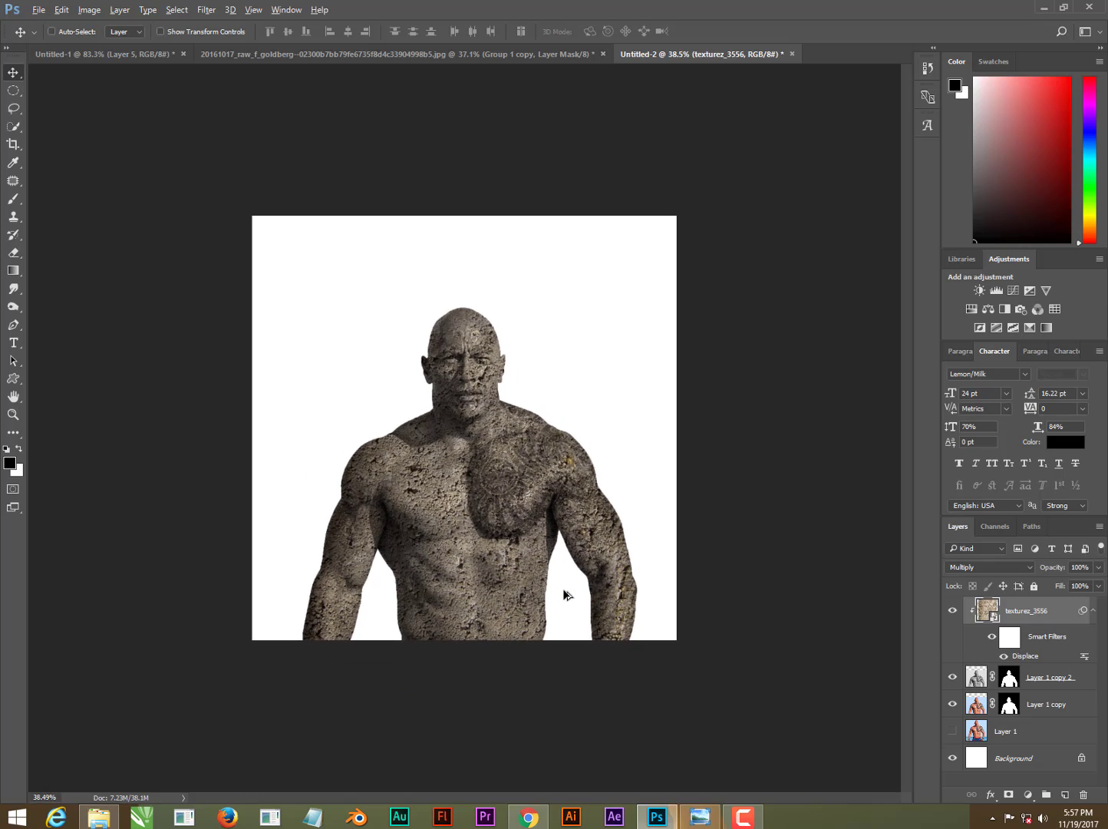
{"action": "left_click", "coordinate": [1051, 678]}
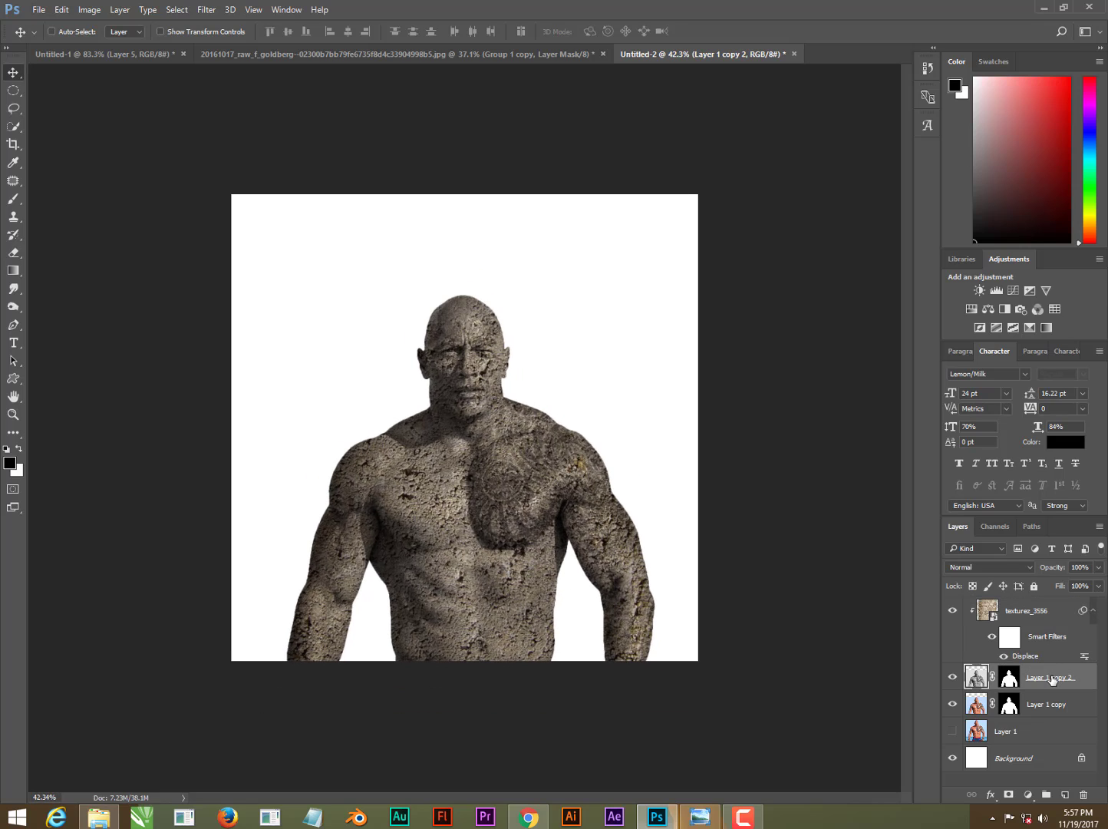
{"action": "left_click", "coordinate": [1040, 704]}
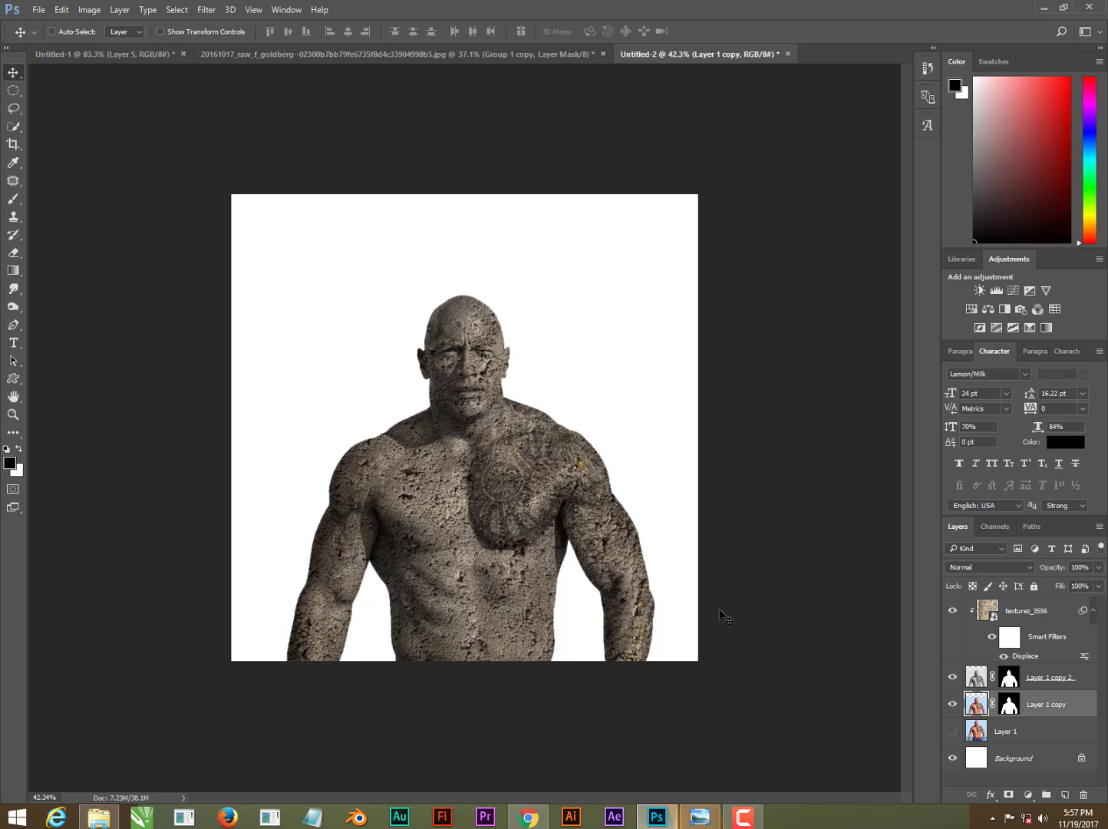
Step: Place the football-stadium JPEG from the Desktop into the composition as the background
{"action": "left_click", "coordinate": [1044, 8]}
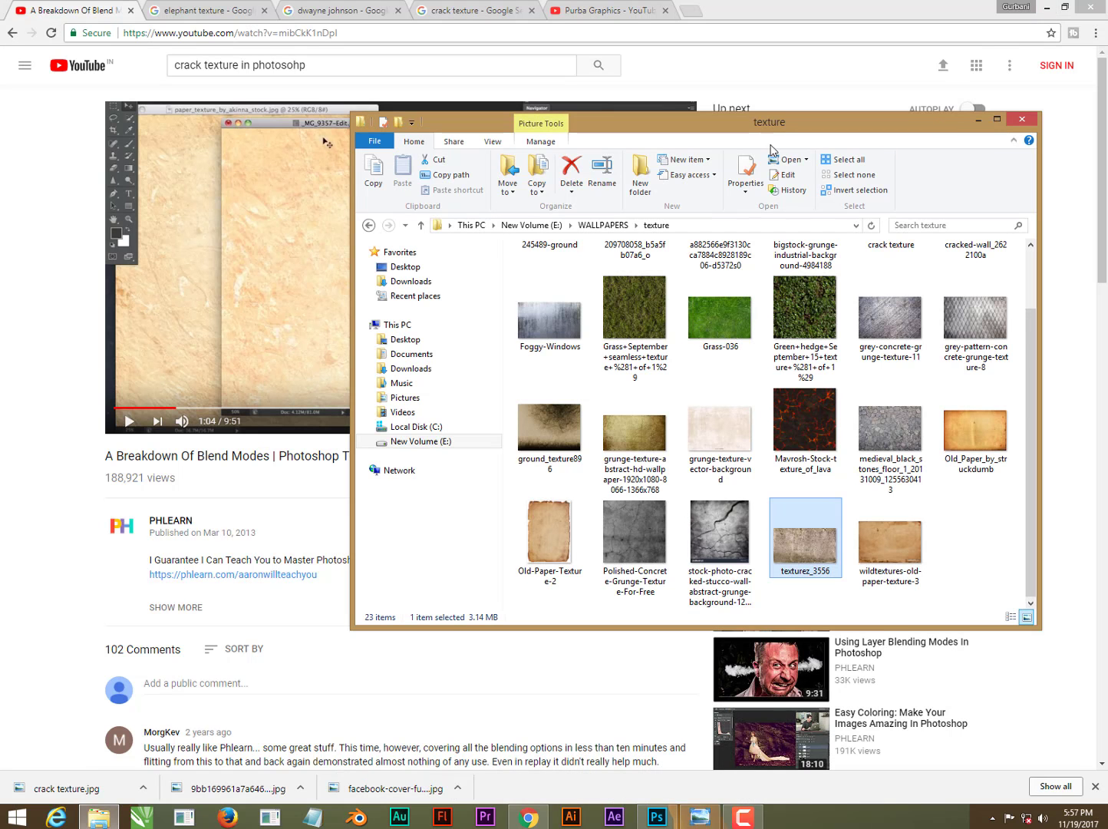
{"action": "left_click", "coordinate": [395, 268]}
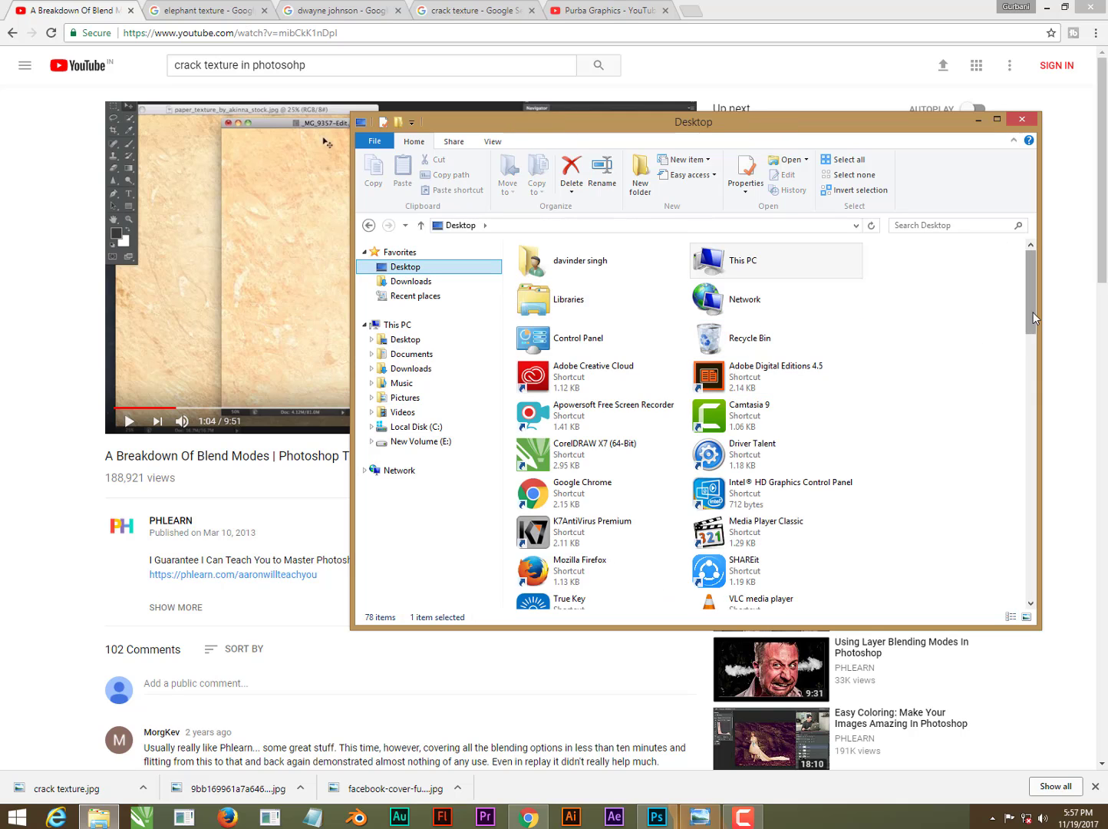
{"action": "left_click_drag", "start_coordinate": [1032, 317], "coordinate": [1013, 491]}
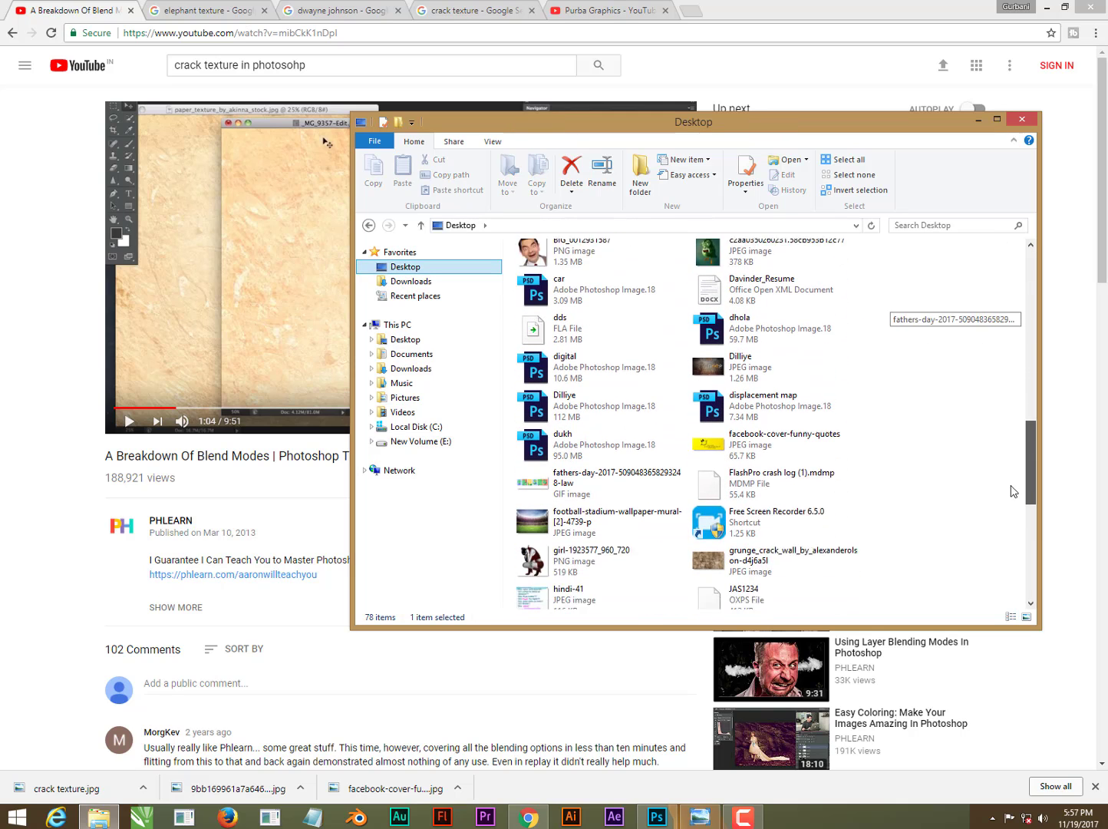
{"action": "left_click_drag", "start_coordinate": [610, 500], "coordinate": [593, 744]}
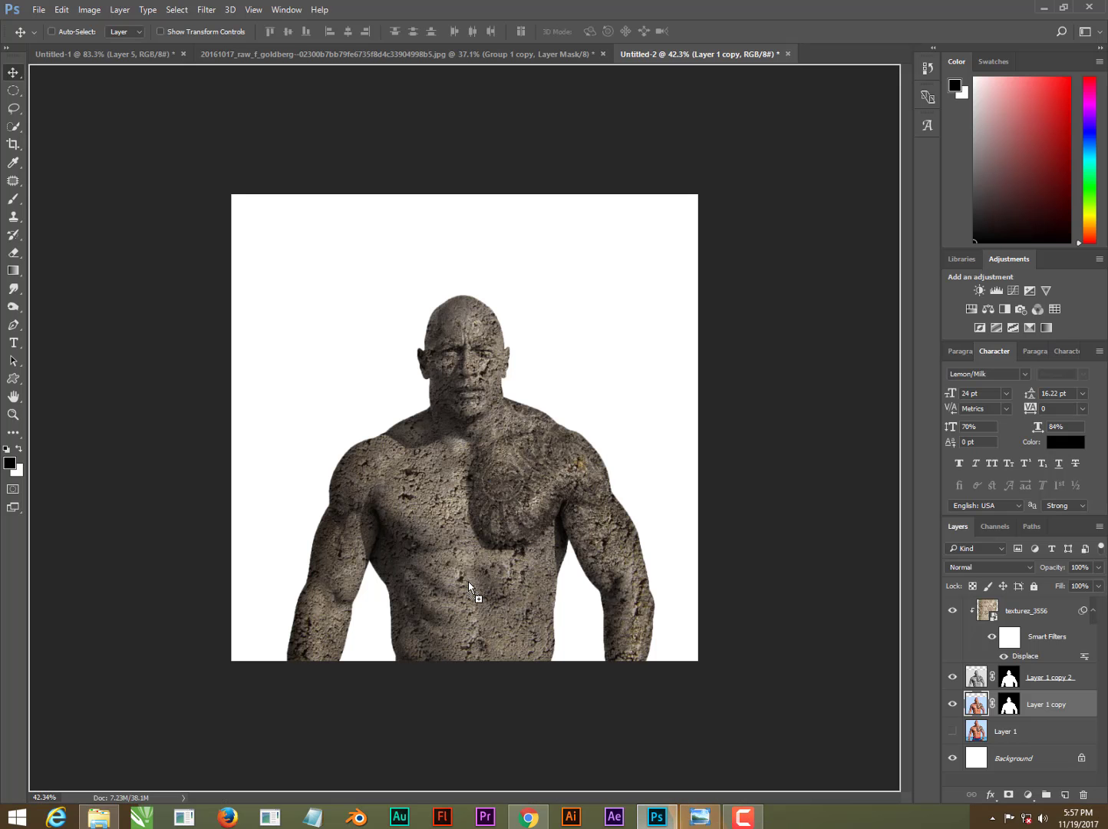
{"action": "mouse_move", "coordinate": [593, 745]}
{"action": "left_mouse_down"}
{"action": "mouse_move", "coordinate": [570, 497]}
{"action": "mouse_move", "coordinate": [789, 688]}
{"action": "left_mouse_up"}
{"action": "key", "text": "Return"}
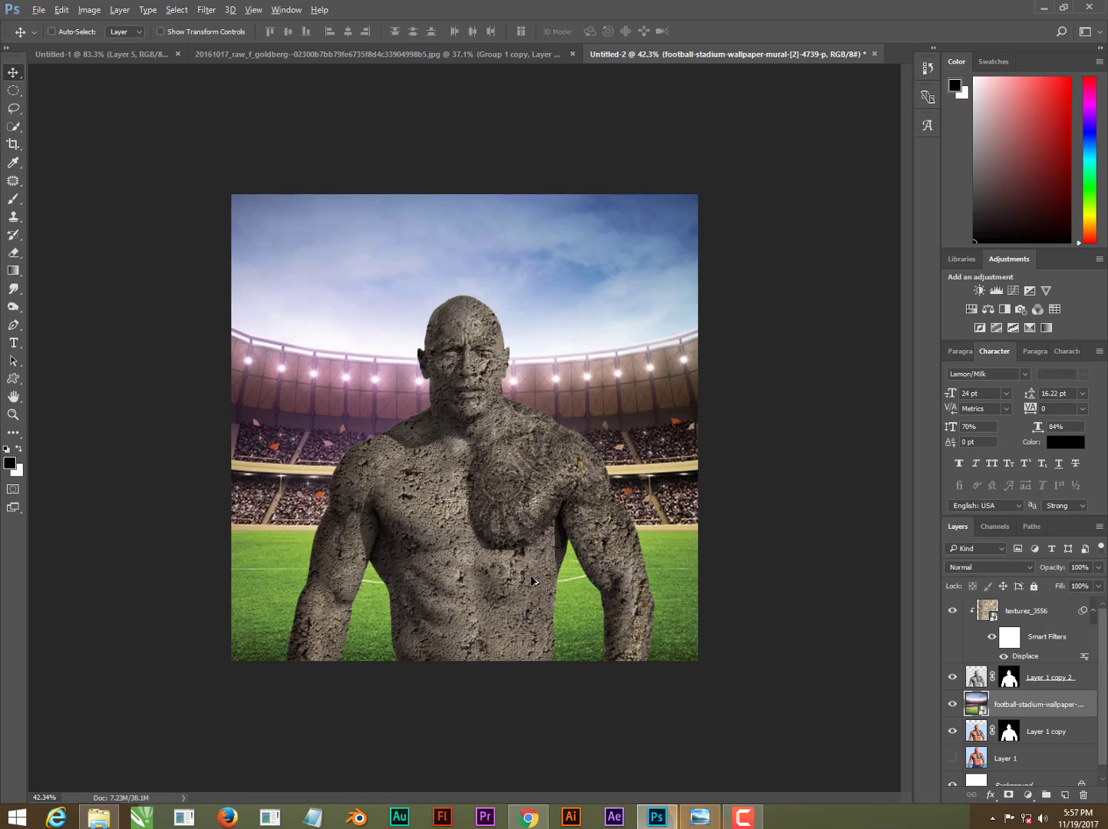
{"action": "scroll", "coordinate": [517, 513], "scroll_direction": "down", "scroll_amount": 1}
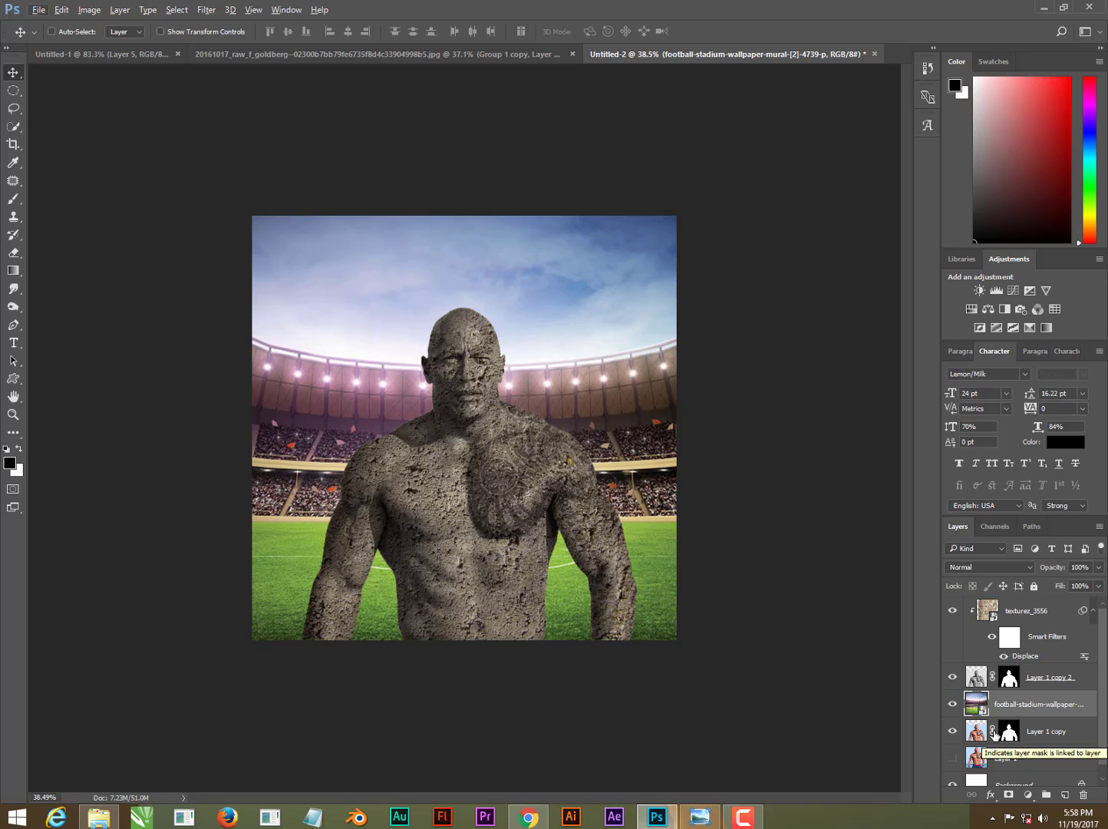
Step: Add a Vibrance adjustment layer with vibrance -100 and saturation -29
{"action": "left_click", "coordinate": [1028, 794]}
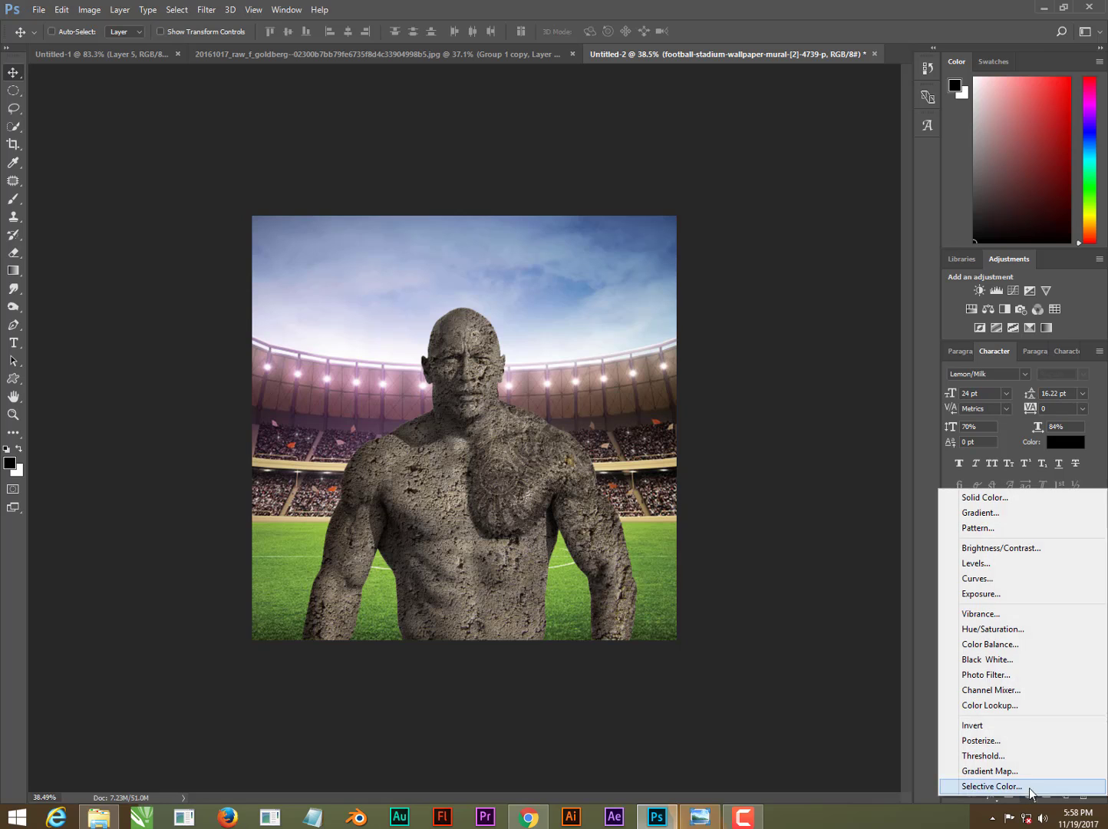
{"action": "left_click", "coordinate": [990, 611]}
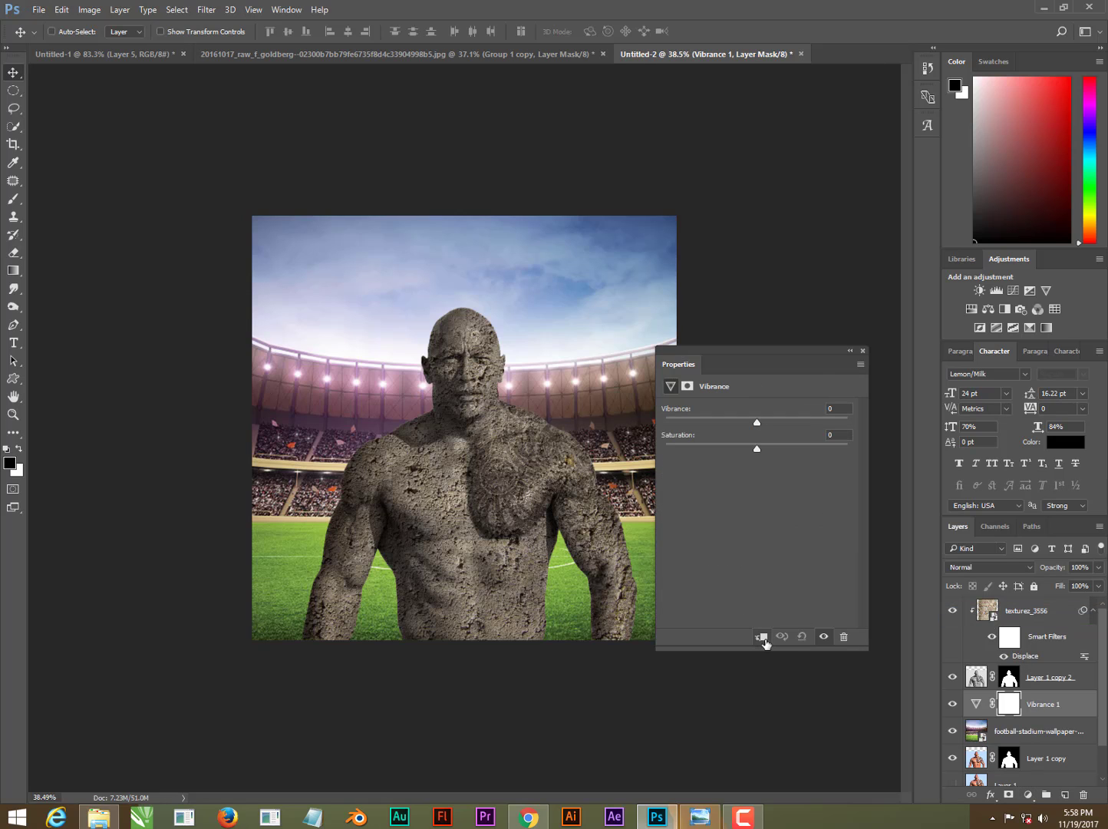
{"action": "left_click_drag", "start_coordinate": [756, 423], "coordinate": [665, 423]}
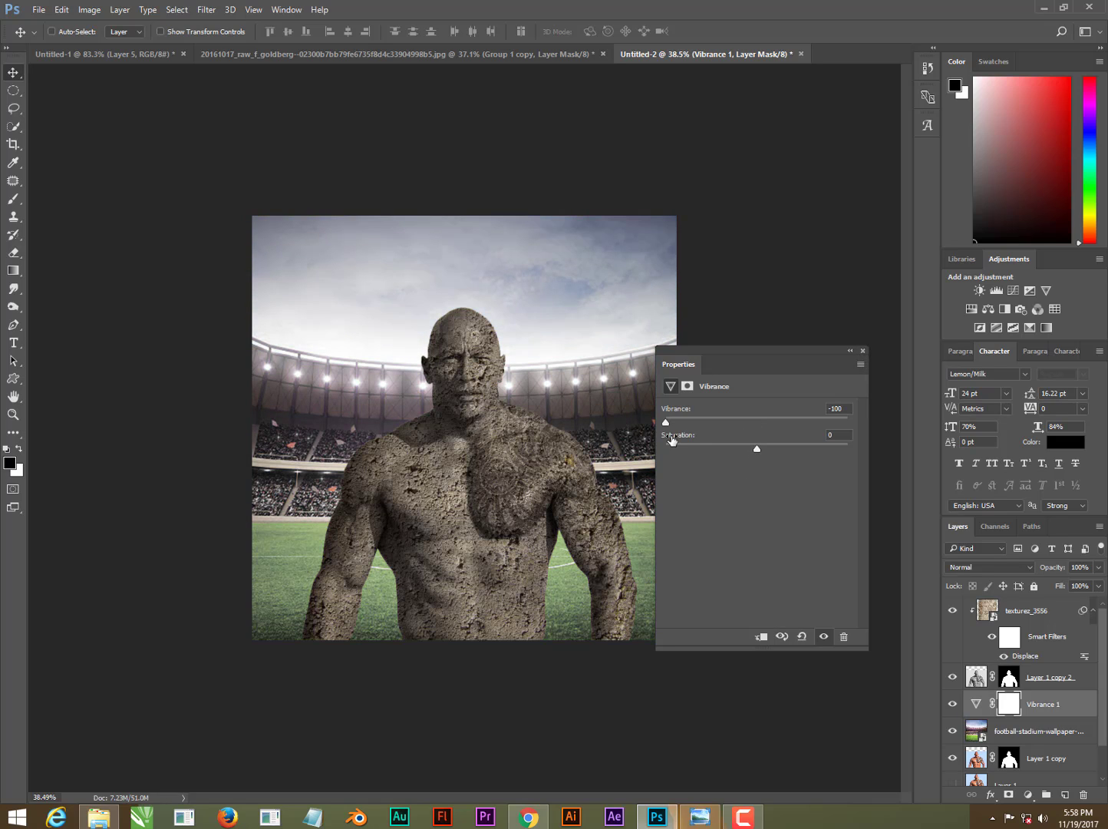
{"action": "left_click_drag", "start_coordinate": [672, 438], "coordinate": [651, 439]}
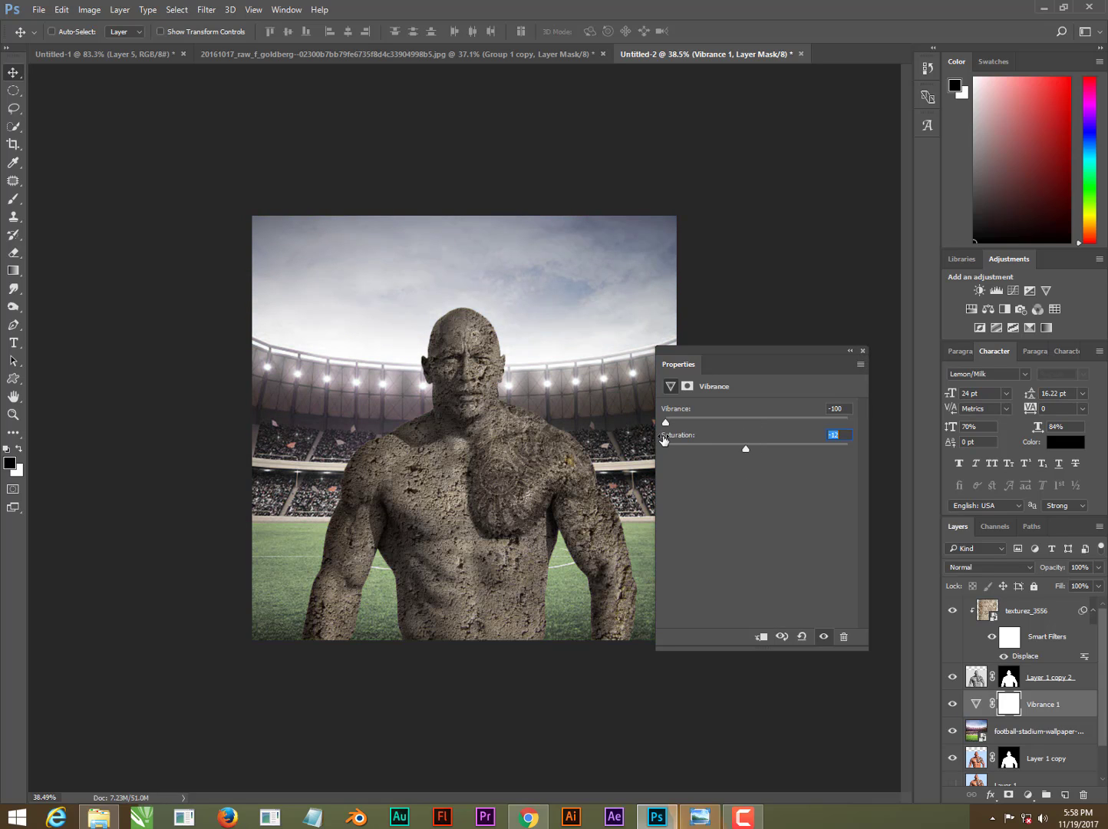
{"action": "left_click", "coordinate": [862, 352]}
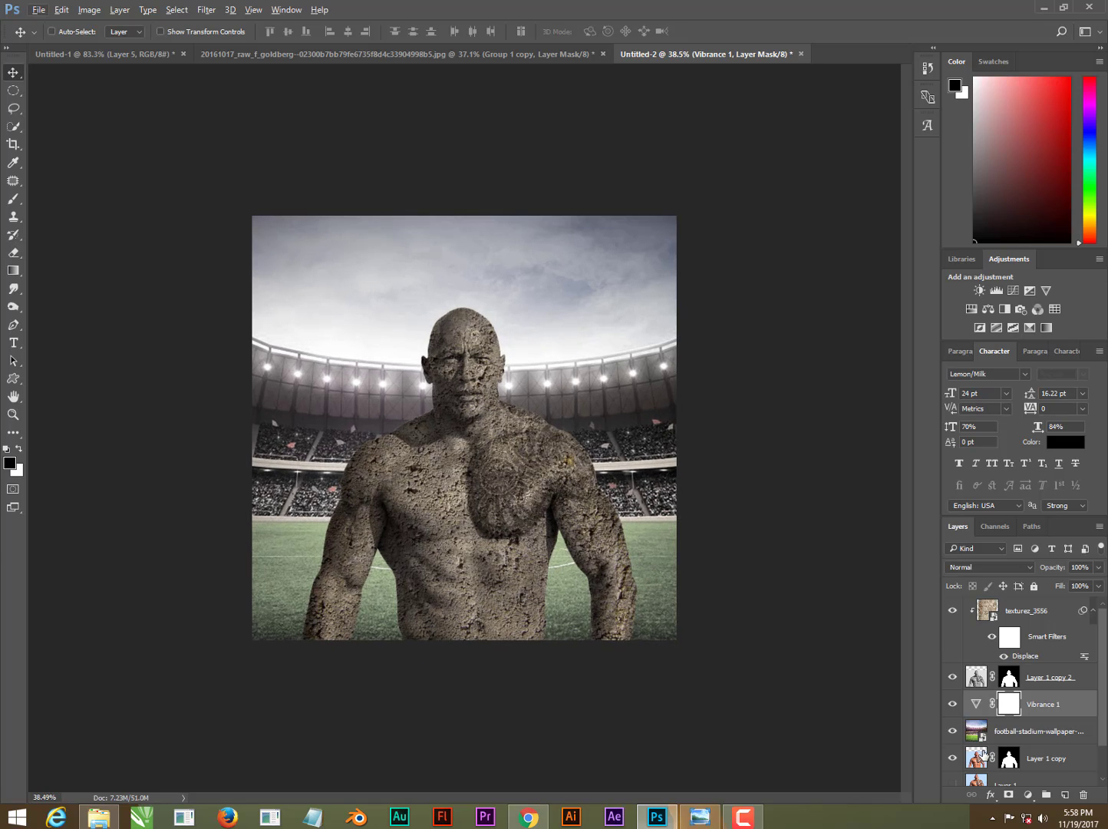
Step: Add a colorized Hue/Saturation layer with hue +22, saturation +28, lightness -8
{"action": "left_click", "coordinate": [1028, 796]}
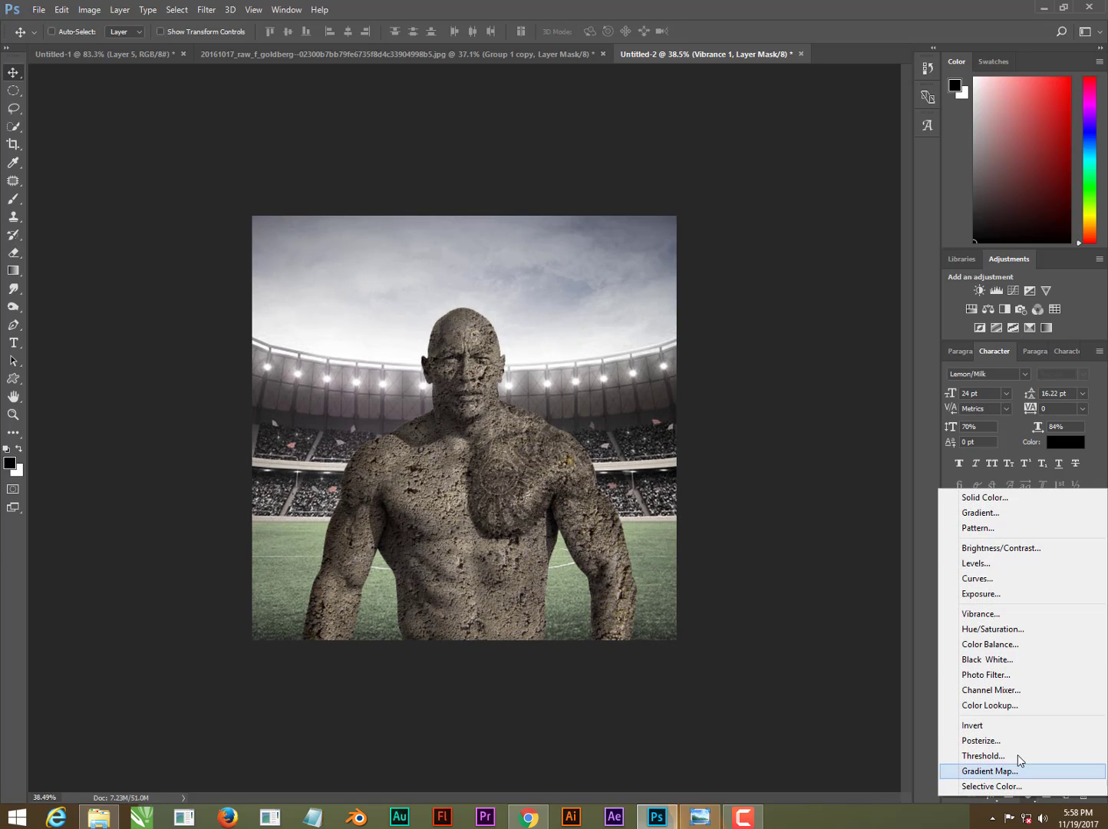
{"action": "left_click", "coordinate": [976, 629]}
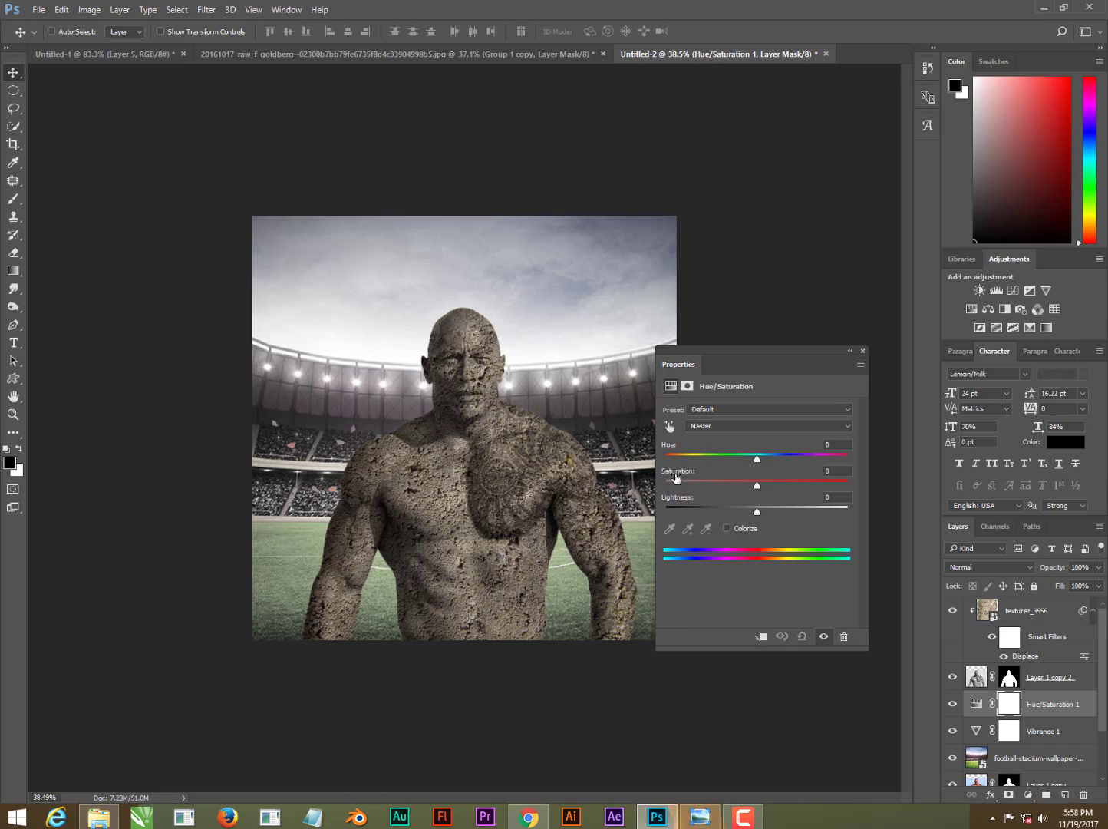
{"action": "left_click", "coordinate": [726, 529]}
{"action": "left_click_drag", "start_coordinate": [663, 447], "coordinate": [679, 447]}
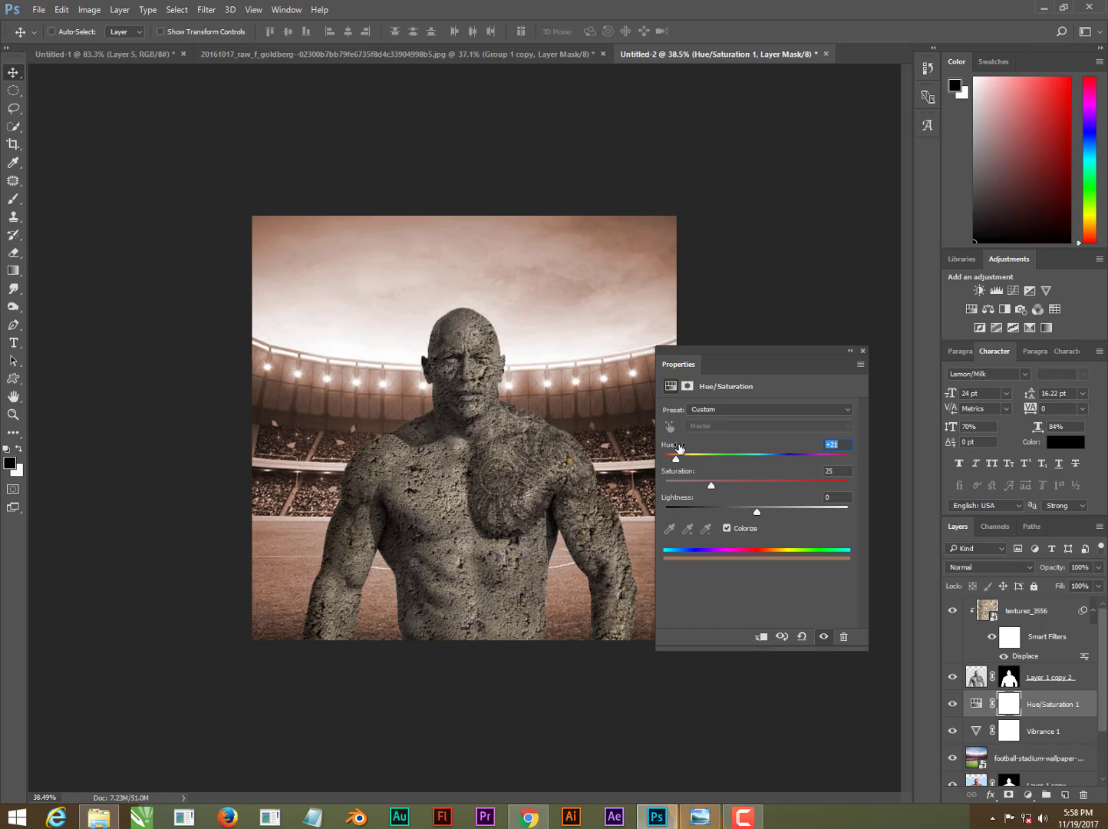
{"action": "mouse_move", "coordinate": [680, 474]}
{"action": "left_mouse_down"}
{"action": "mouse_move", "coordinate": [668, 502]}
{"action": "mouse_move", "coordinate": [671, 476]}
{"action": "mouse_move", "coordinate": [681, 499]}
{"action": "mouse_move", "coordinate": [676, 474]}
{"action": "left_mouse_up"}
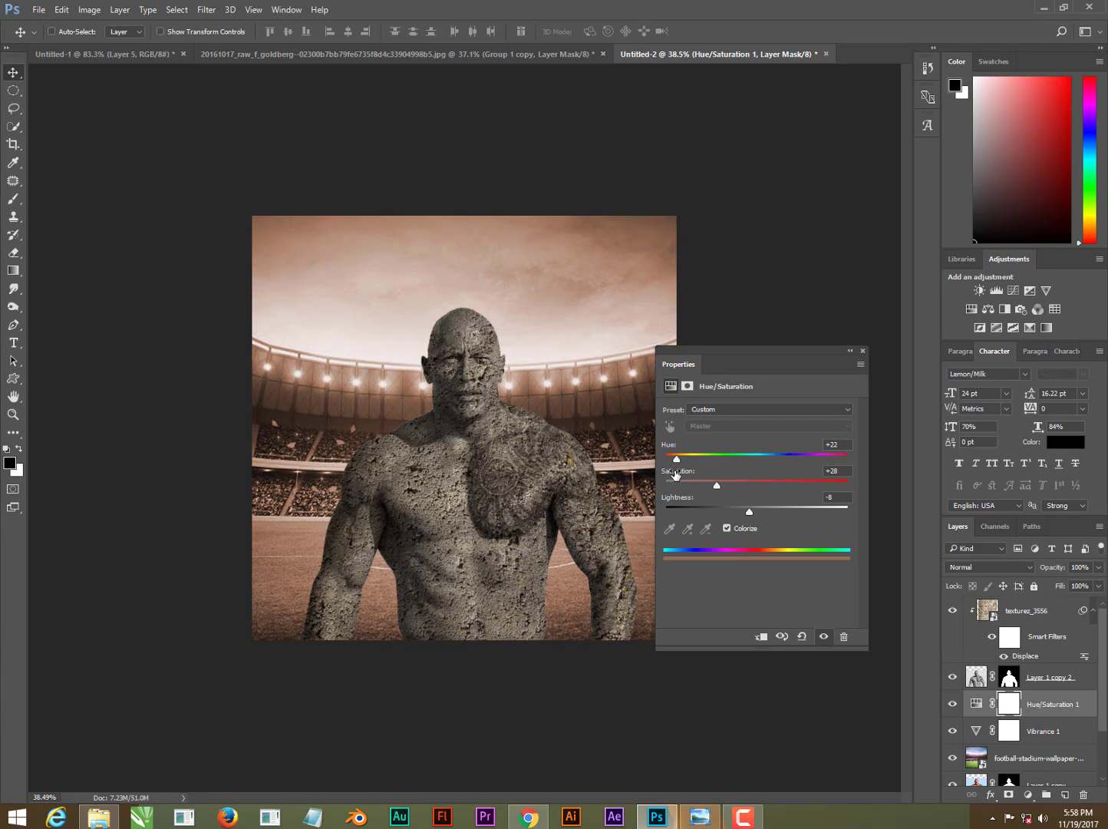
{"action": "left_click", "coordinate": [862, 351]}
{"action": "left_click", "coordinate": [976, 703]}
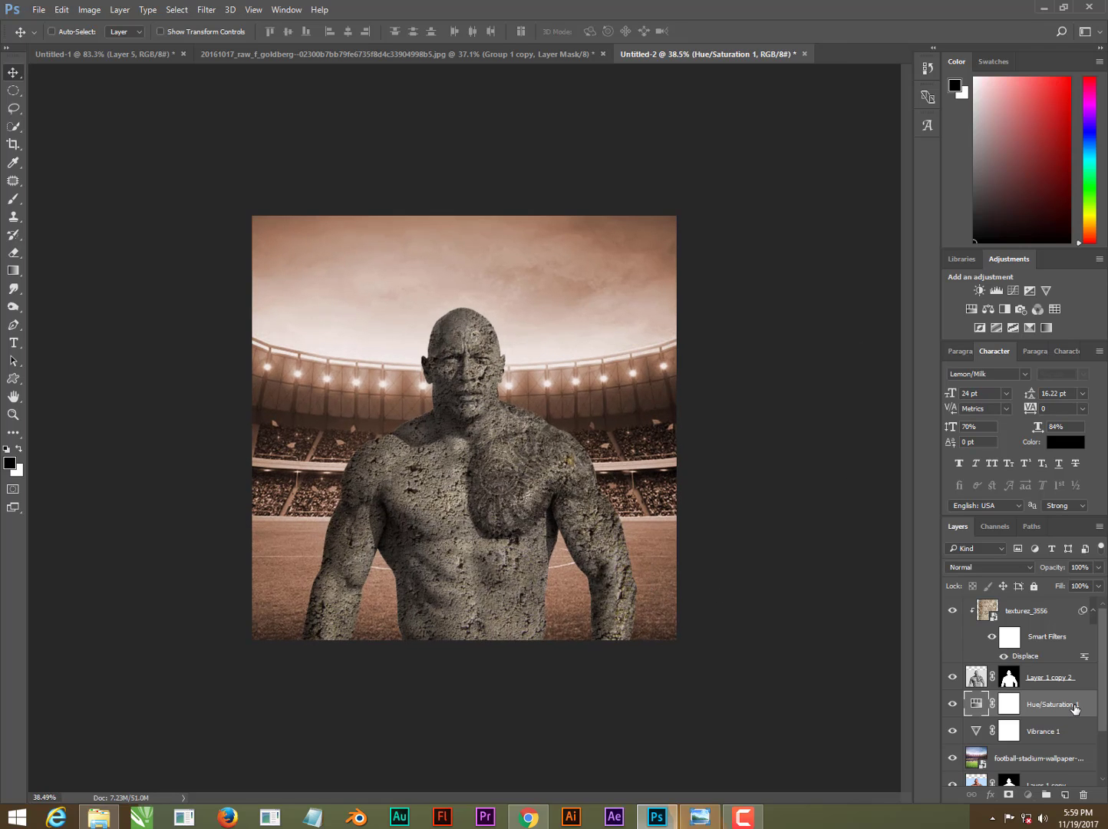
Step: Duplicate Hue/Saturation 1 above texturez_3556 and clip the copy to the texture
{"action": "left_click_drag", "start_coordinate": [1075, 709], "coordinate": [1055, 606]}
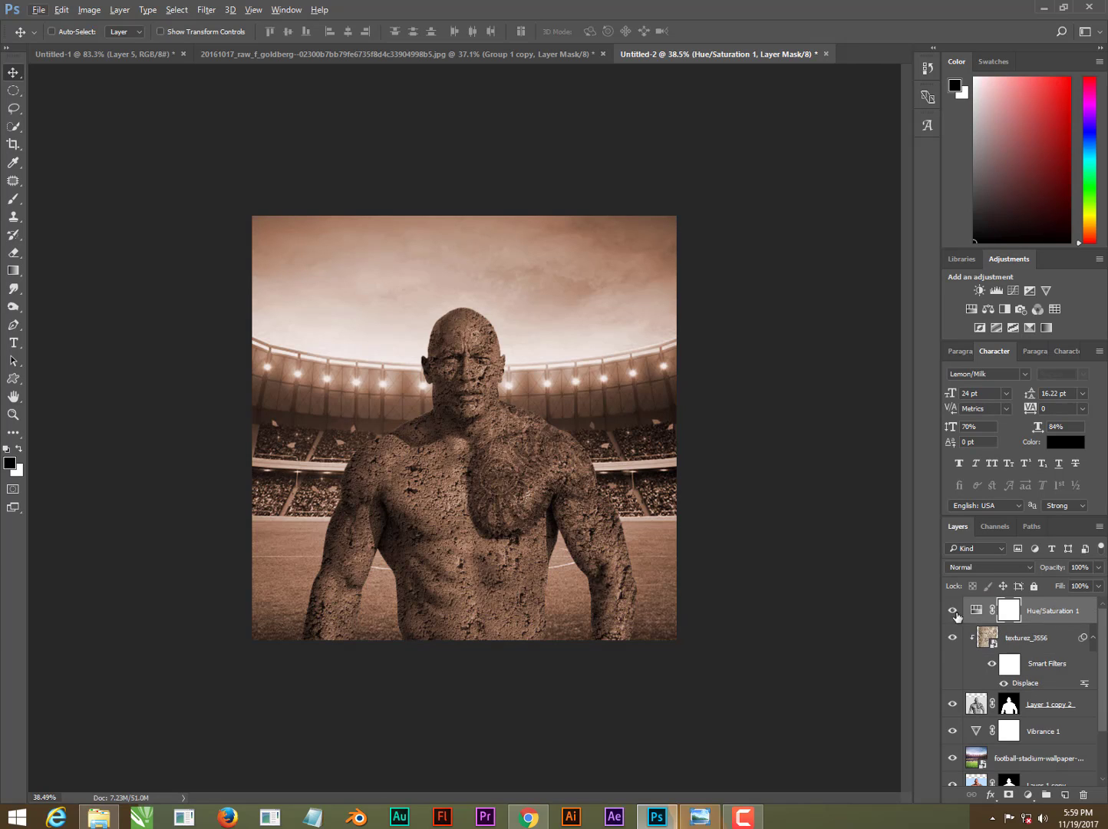
{"action": "right_click", "coordinate": [1049, 619]}
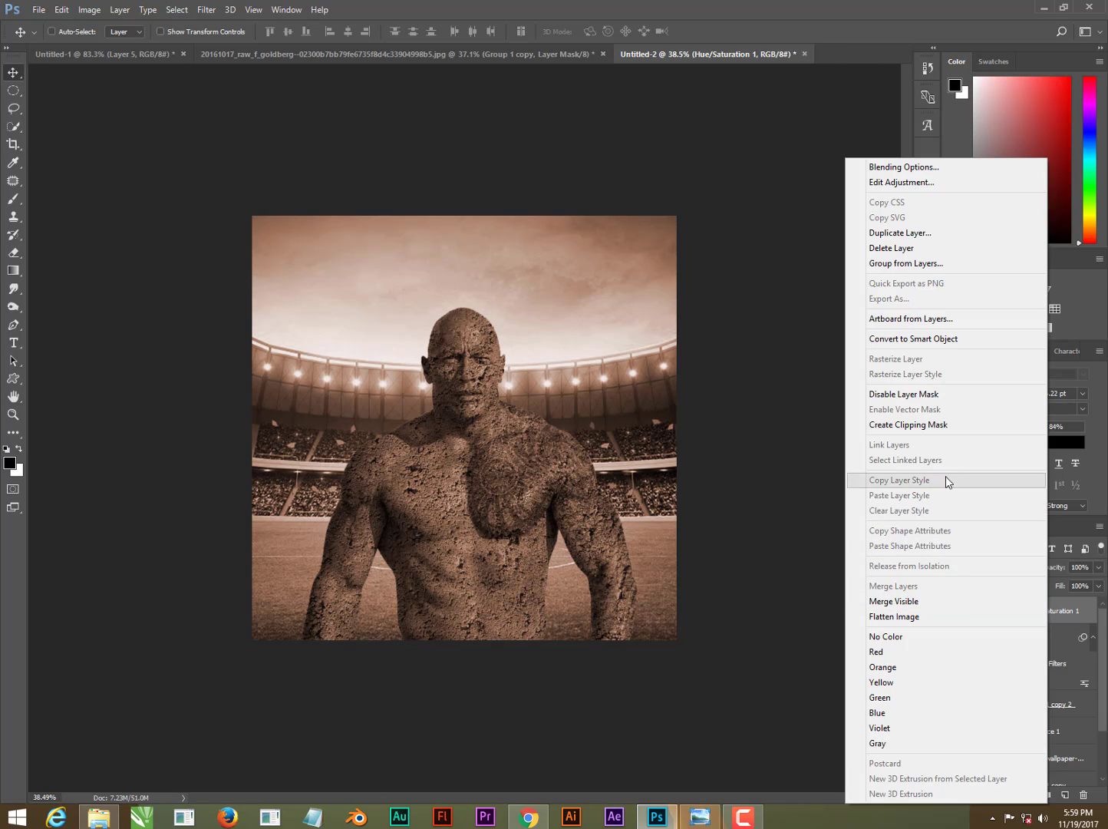
{"action": "left_click", "coordinate": [929, 427]}
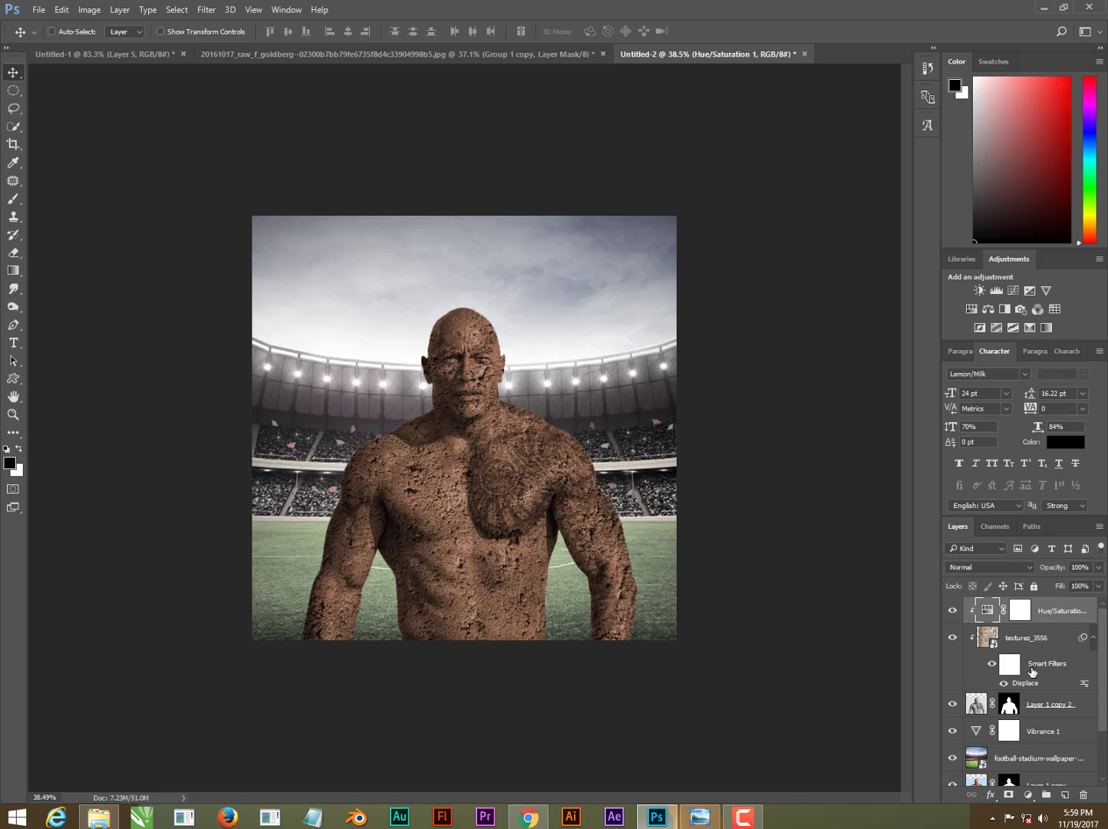
{"action": "key", "text": "ctrl+alt+g"}
{"action": "key", "text": "ctrl+bracketleft"}
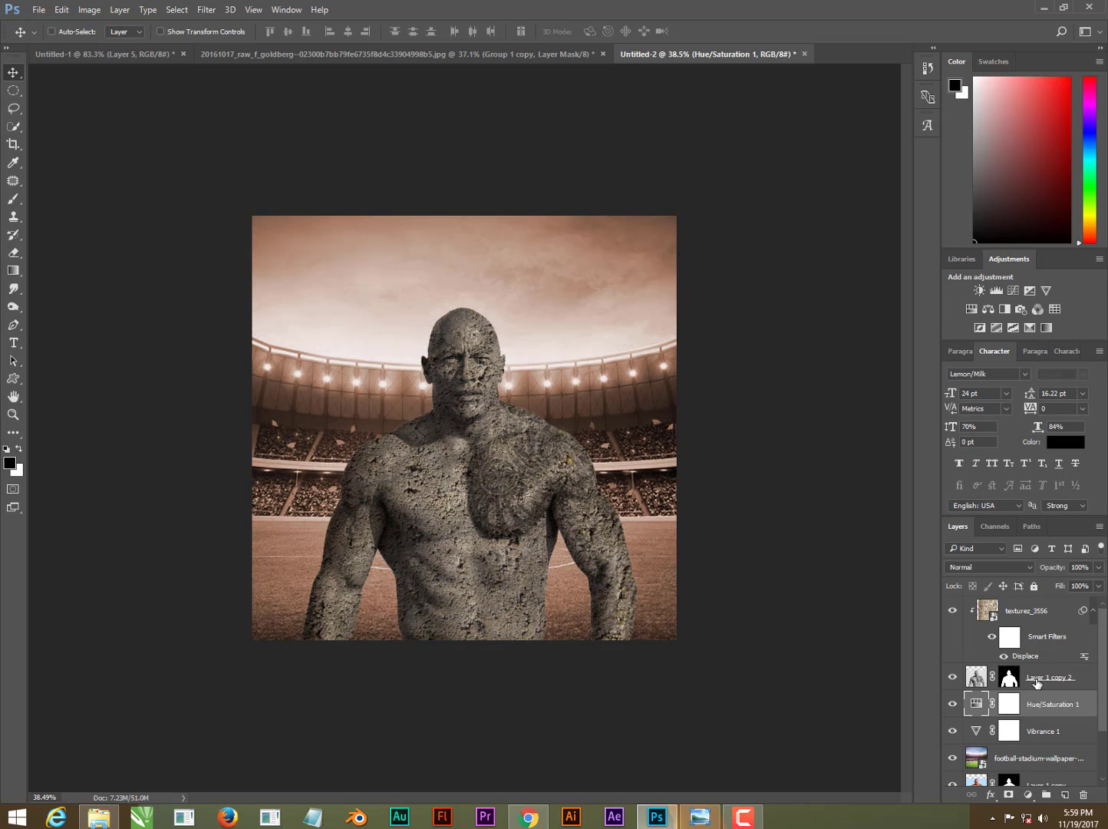
{"action": "left_click_drag", "start_coordinate": [1071, 707], "coordinate": [1052, 616]}
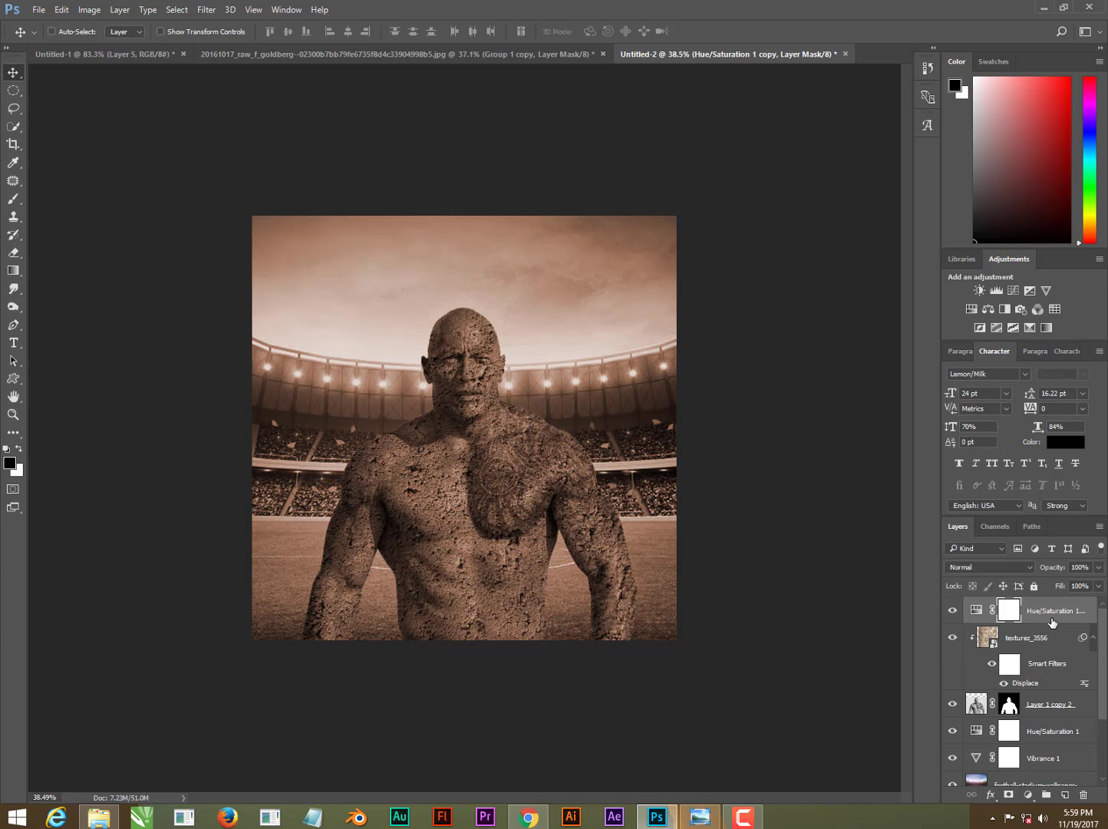
{"action": "right_click", "coordinate": [1052, 616]}
{"action": "left_click", "coordinate": [917, 426]}
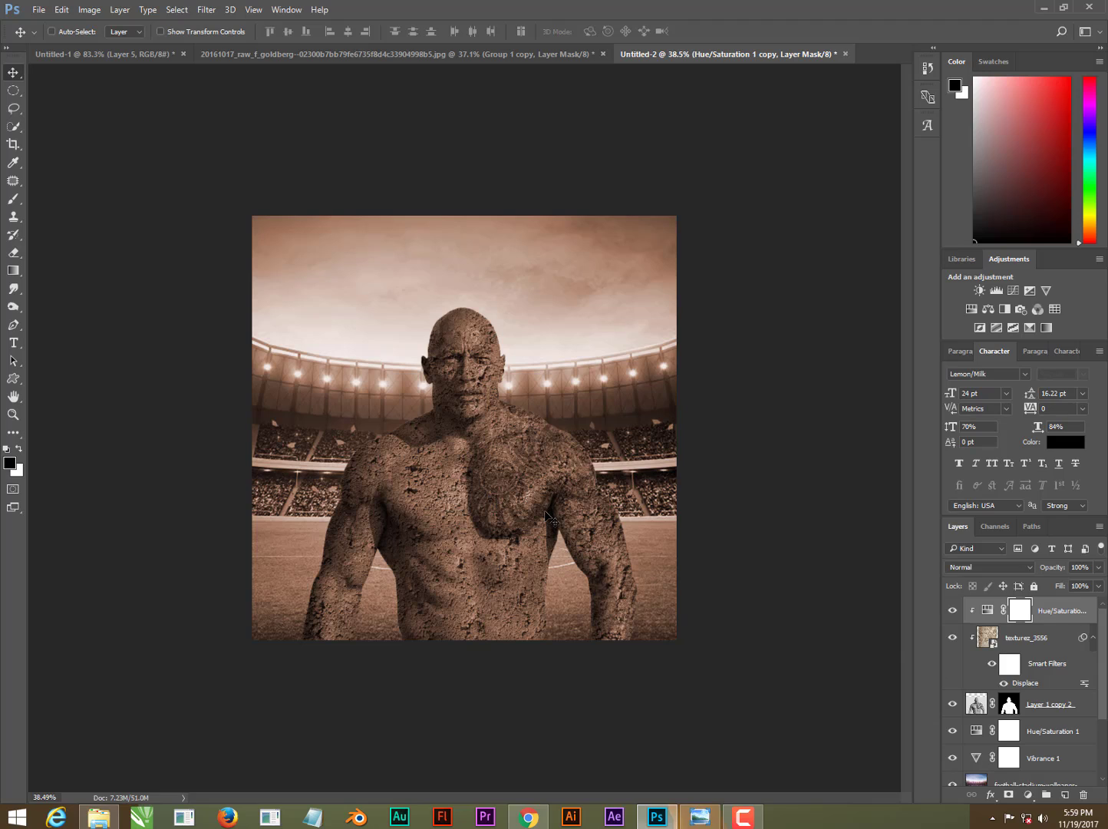
Step: Raise the man's clipped sepia copy lightness to +11
{"action": "double_click", "coordinate": [986, 611]}
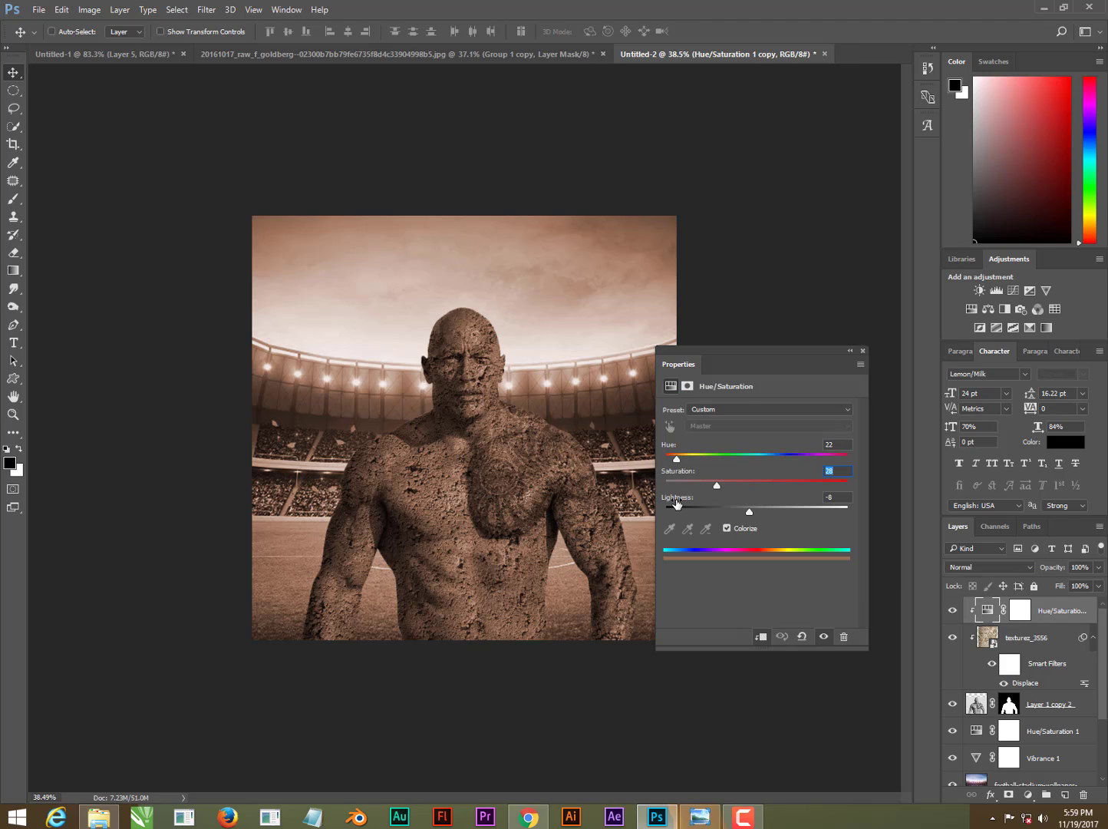
{"action": "left_click_drag", "start_coordinate": [676, 502], "coordinate": [691, 502]}
{"action": "key", "text": "shift+Tab"}
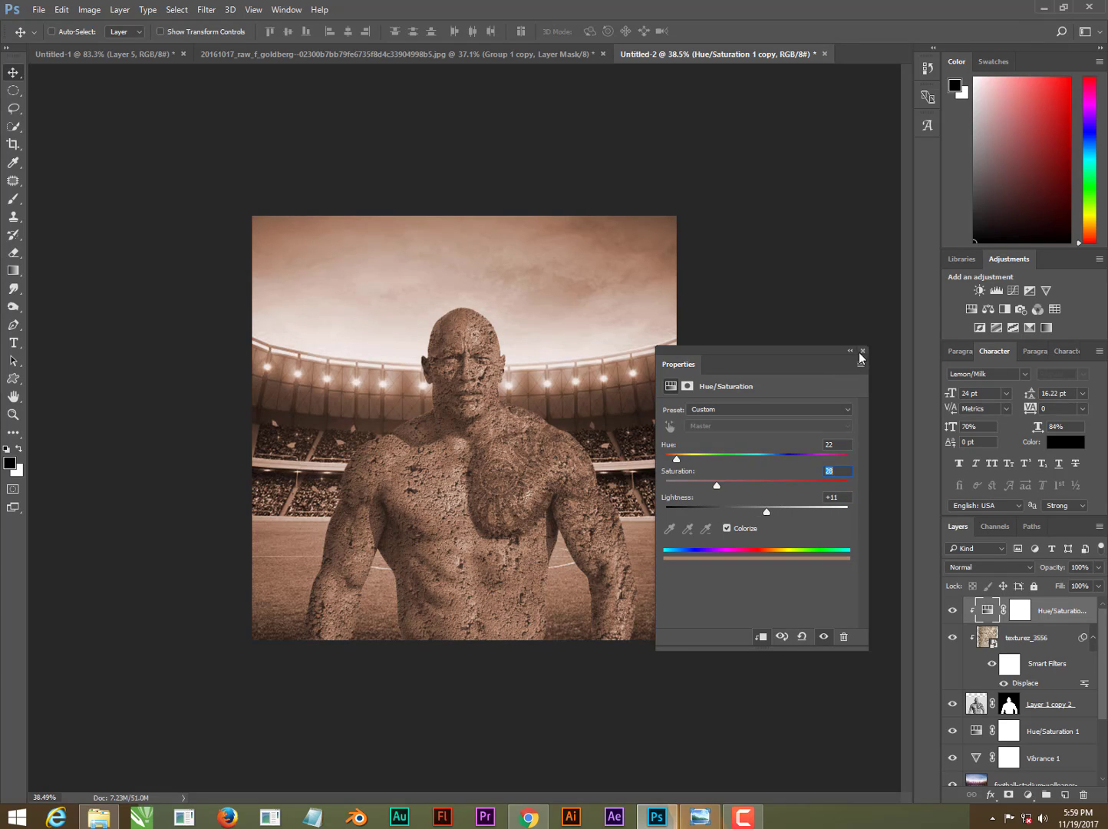
{"action": "left_click", "coordinate": [862, 352]}
Step: Lower Hue/Saturation 1 lightness to -27 to darken the stadium
{"action": "double_click", "coordinate": [977, 731]}
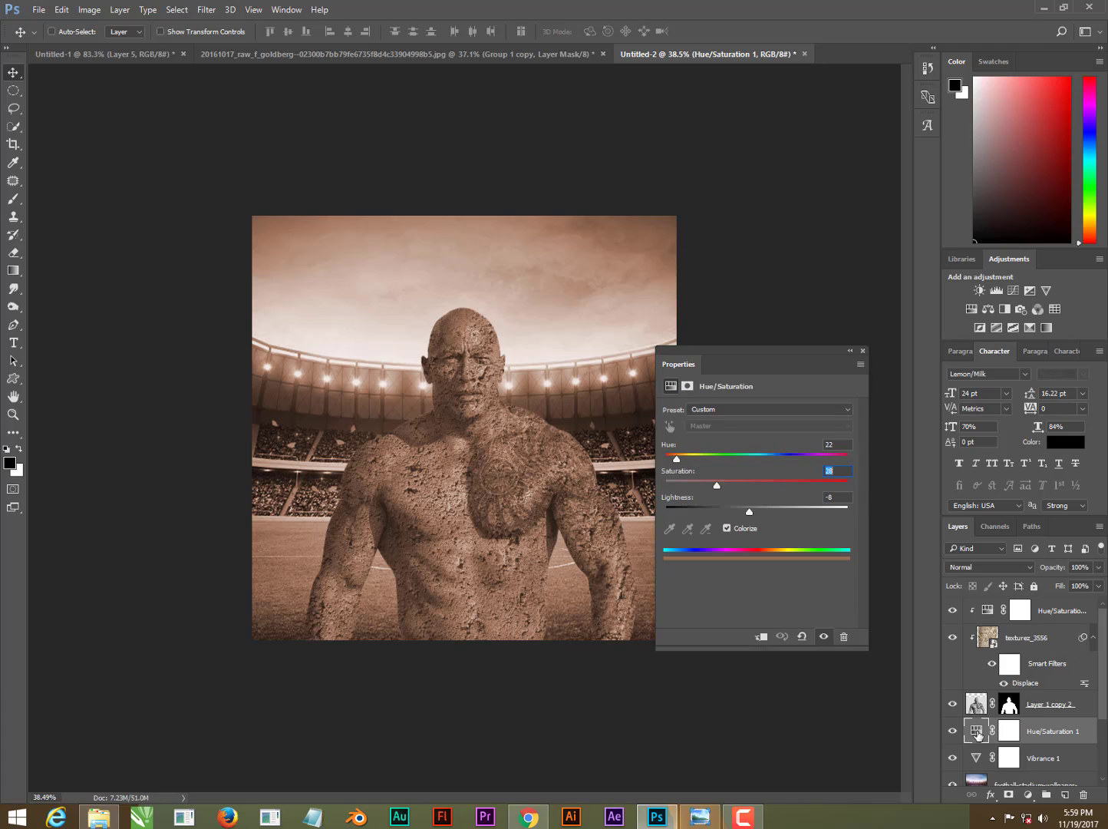
{"action": "mouse_move", "coordinate": [685, 502]}
{"action": "left_mouse_down"}
{"action": "mouse_move", "coordinate": [664, 504]}
{"action": "mouse_move", "coordinate": [674, 505]}
{"action": "left_mouse_up"}
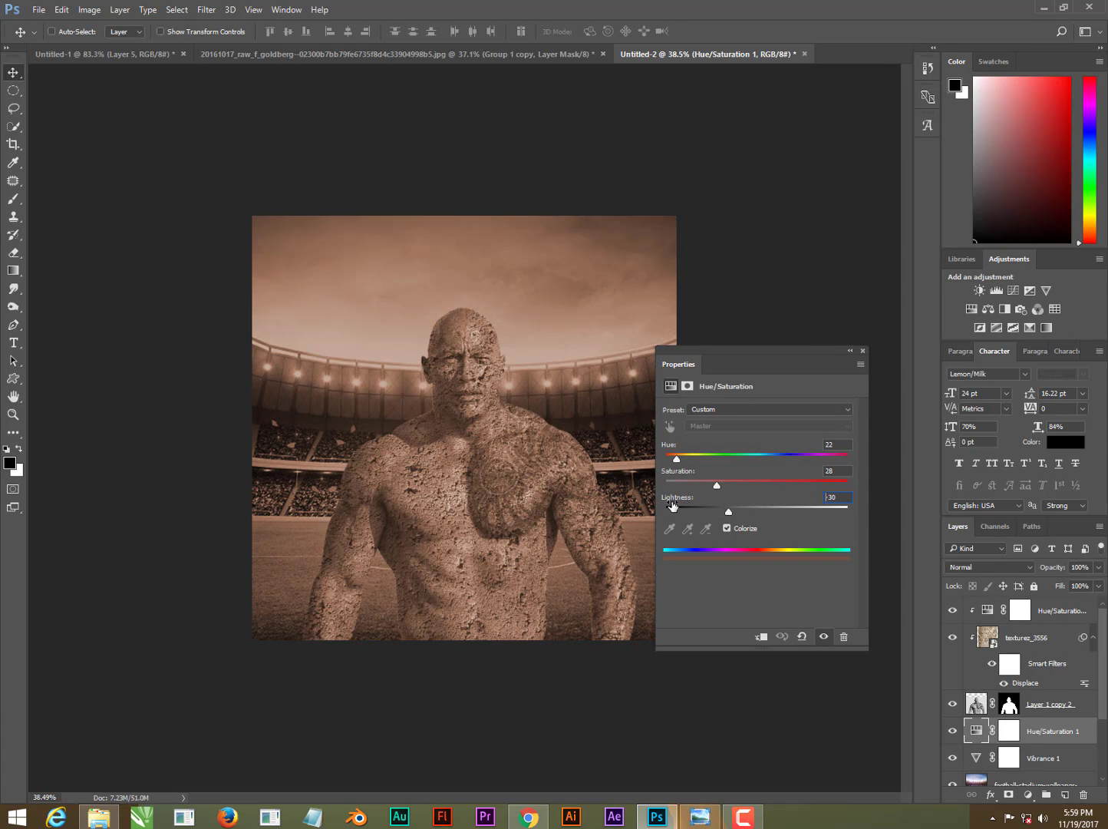
{"action": "key", "text": "shift+Tab"}
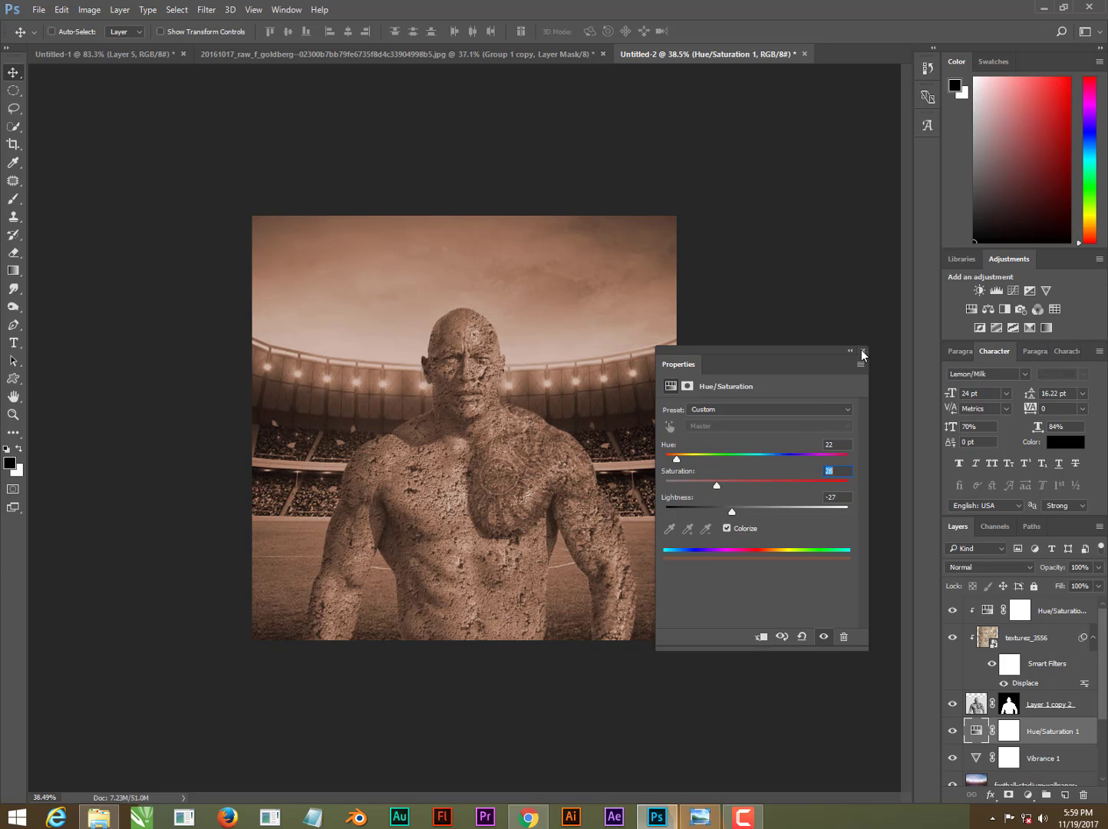
{"action": "left_click", "coordinate": [861, 352]}
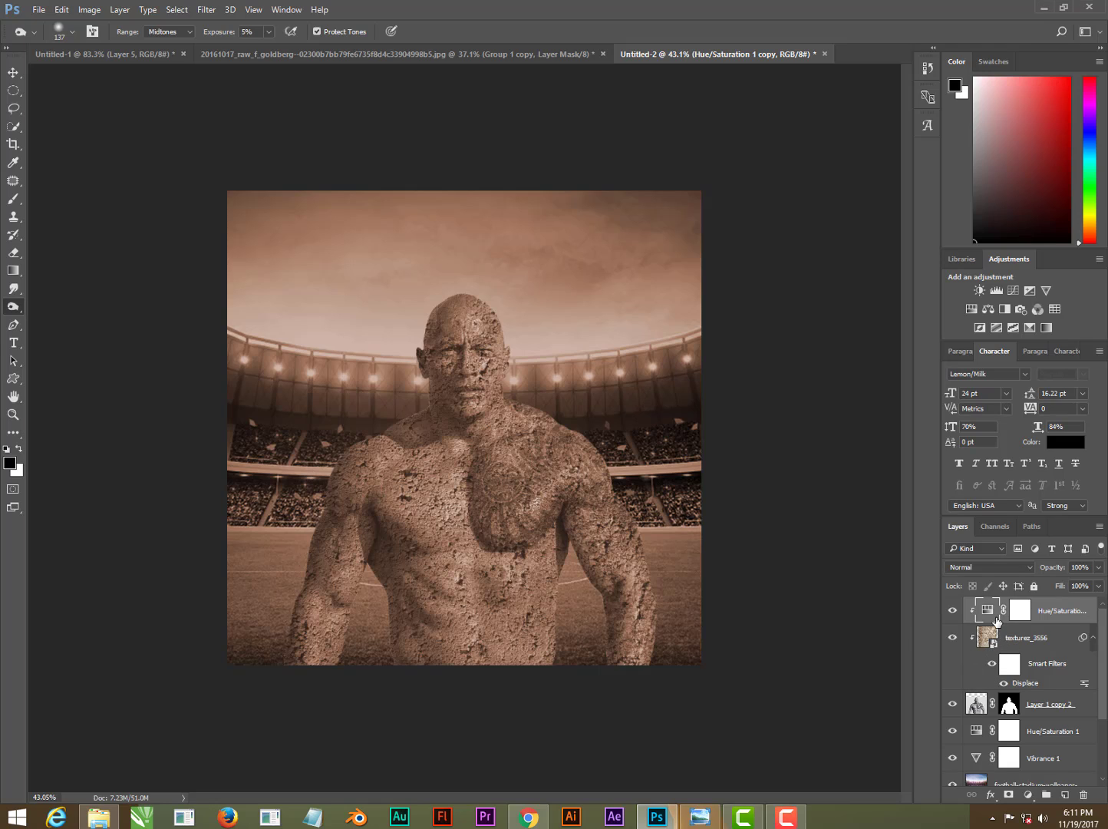
Step: Lower Hue/Saturation 1 lightness to -32 and reduce its saturation slightly
{"action": "left_click", "coordinate": [976, 733]}
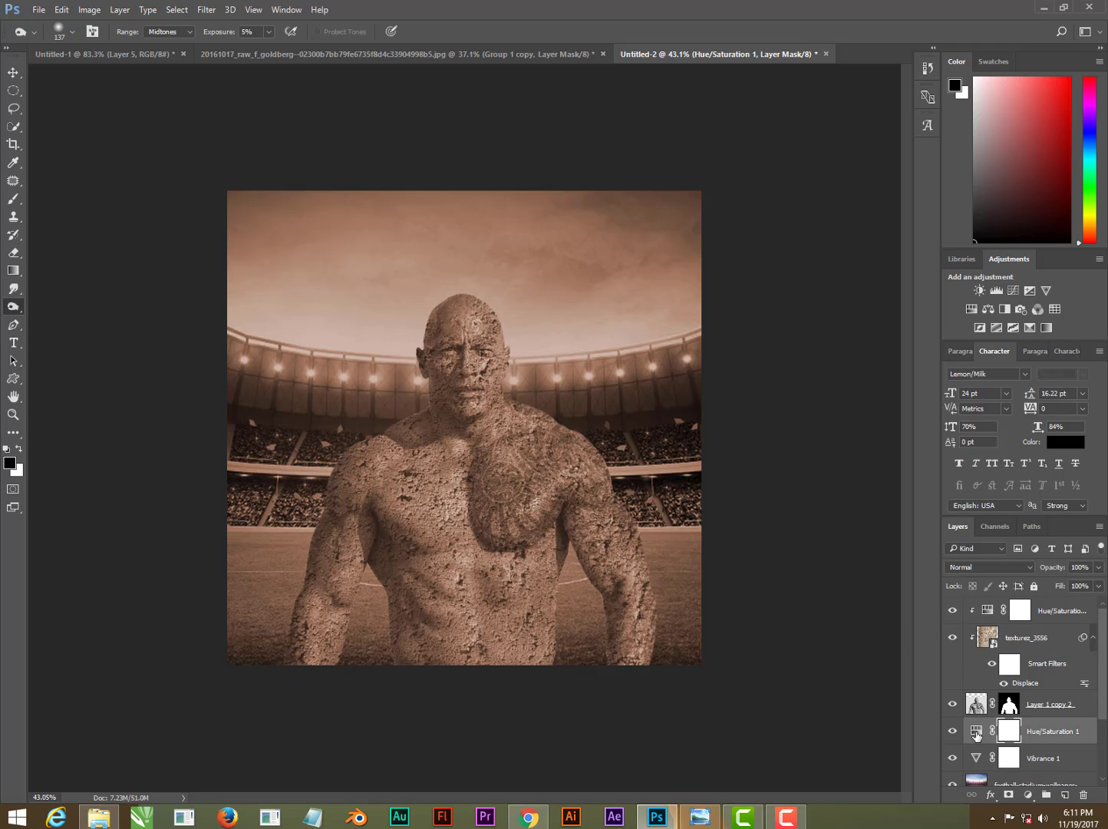
{"action": "double_click", "coordinate": [976, 733]}
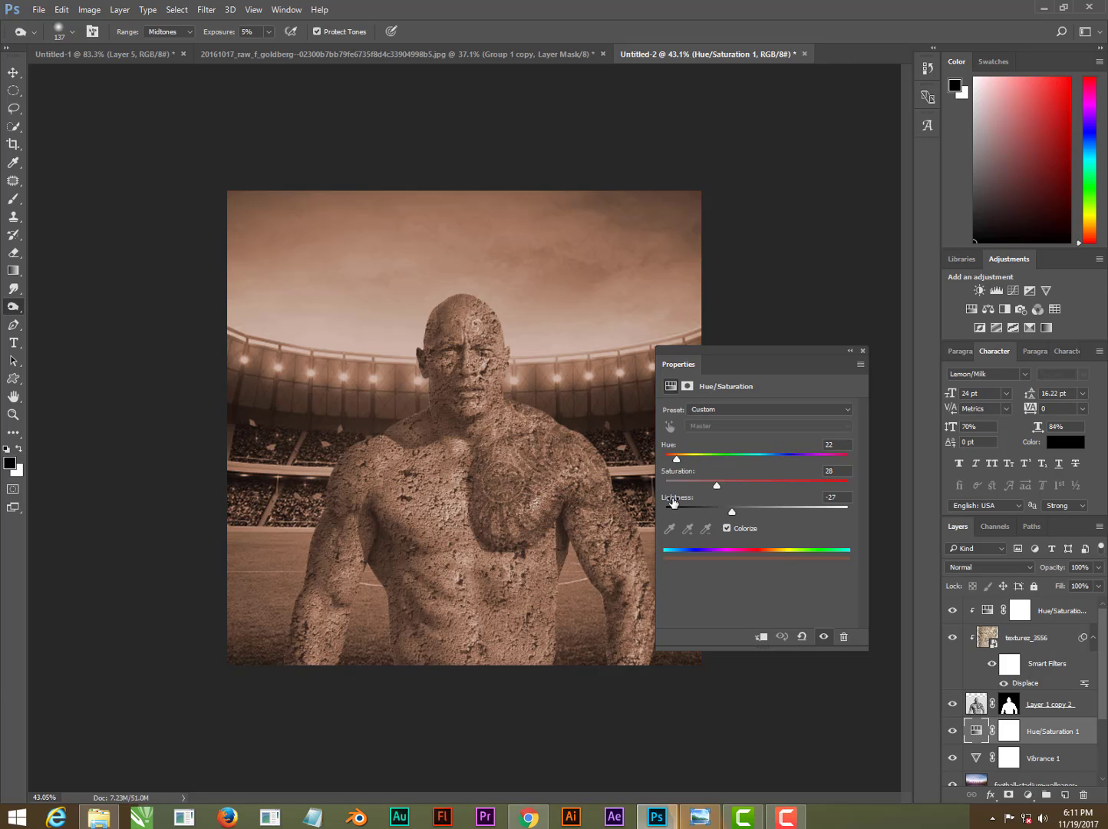
{"action": "left_click_drag", "start_coordinate": [673, 503], "coordinate": [670, 503]}
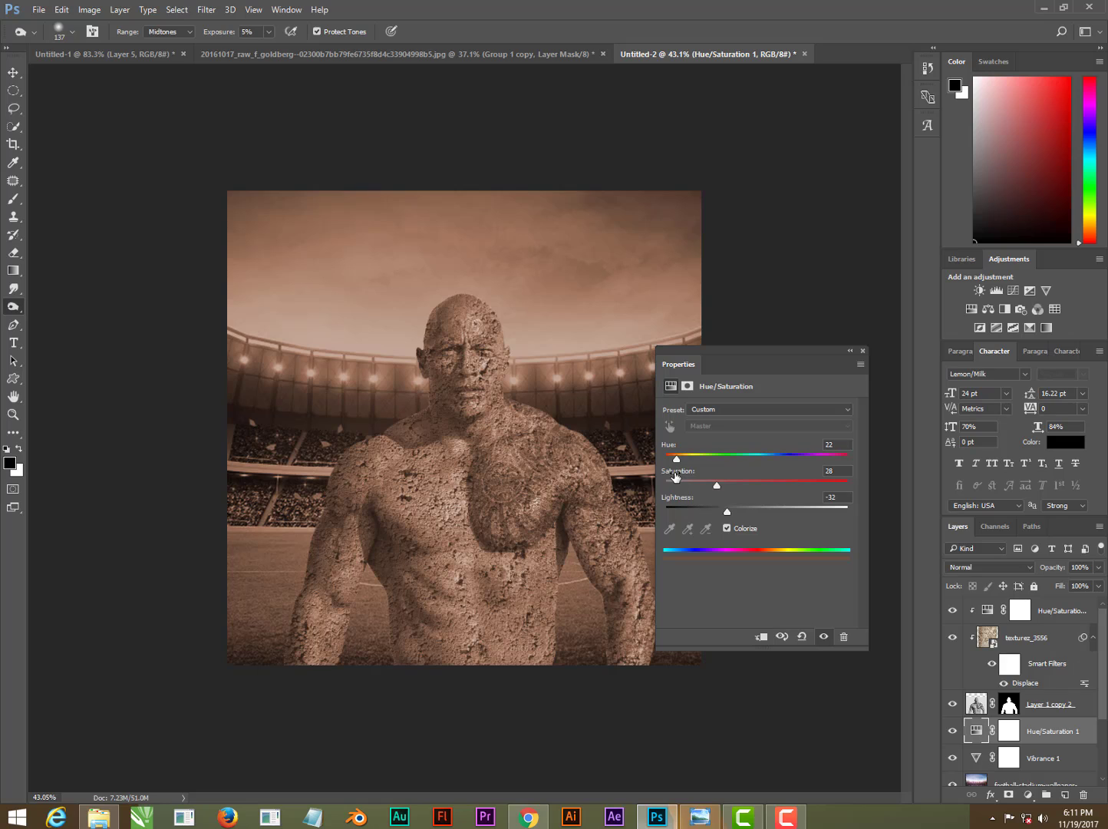
{"action": "left_click_drag", "start_coordinate": [672, 477], "coordinate": [670, 479]}
Step: Brighten the clipped Hue/Saturation copy over the texture to about +15 lightness
{"action": "left_click", "coordinate": [863, 351]}
{"action": "left_click", "coordinate": [1050, 614]}
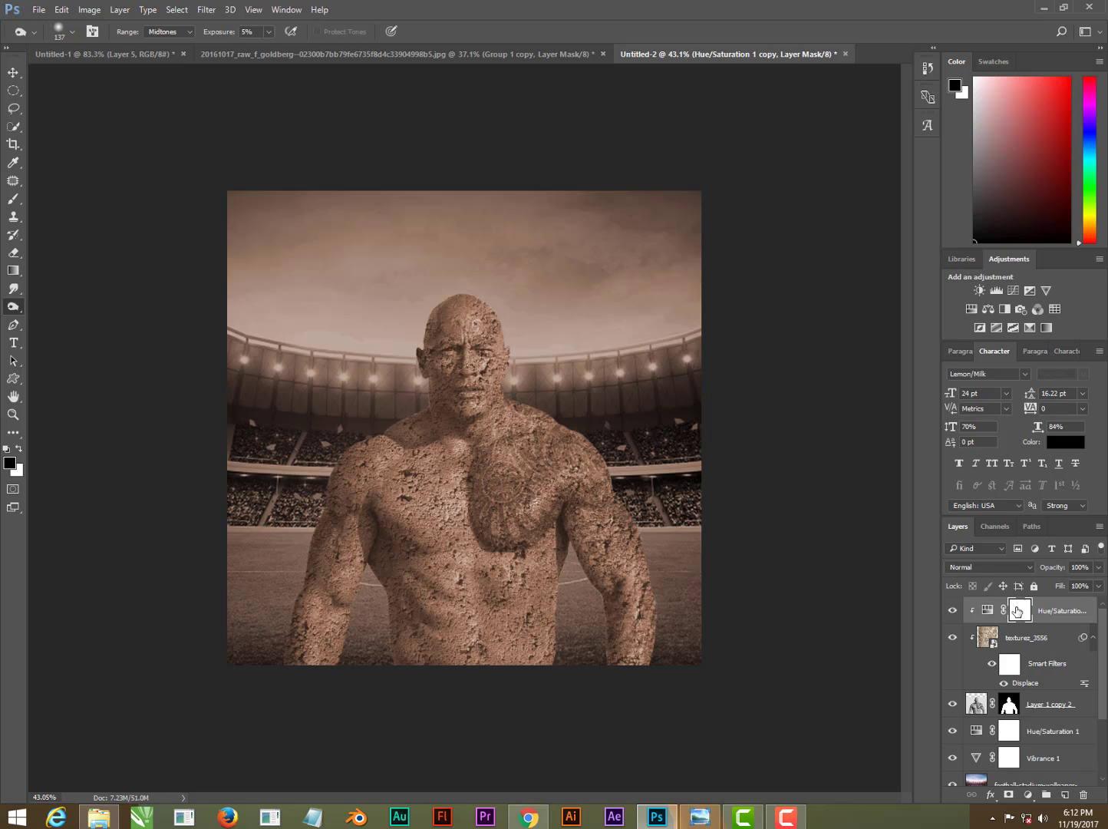
{"action": "left_click", "coordinate": [985, 610]}
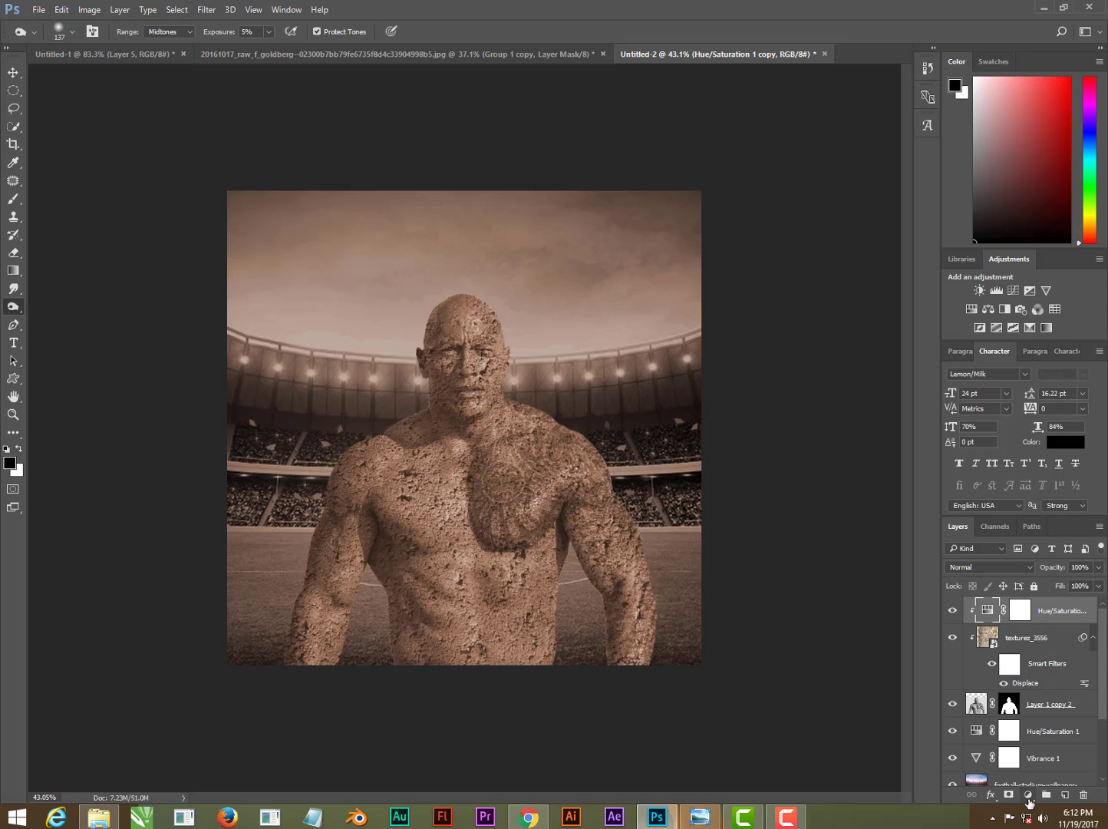
{"action": "double_click", "coordinate": [986, 610]}
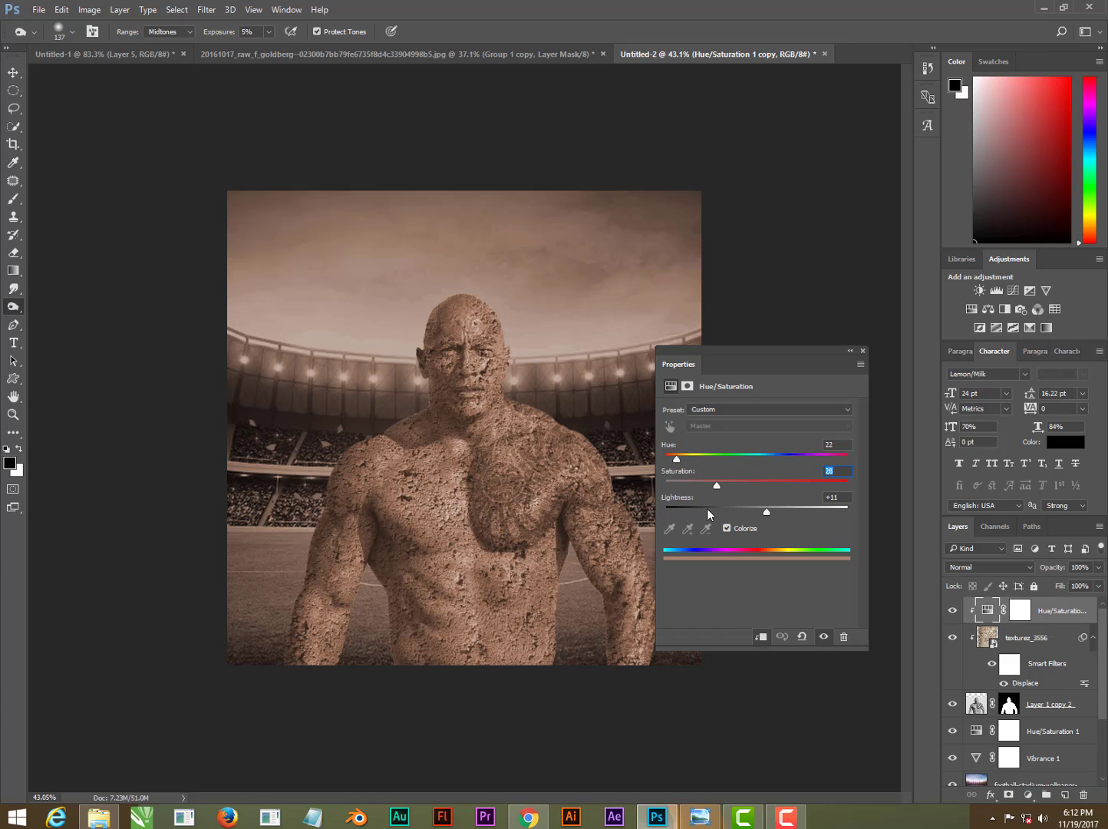
{"action": "left_click_drag", "start_coordinate": [677, 502], "coordinate": [680, 502]}
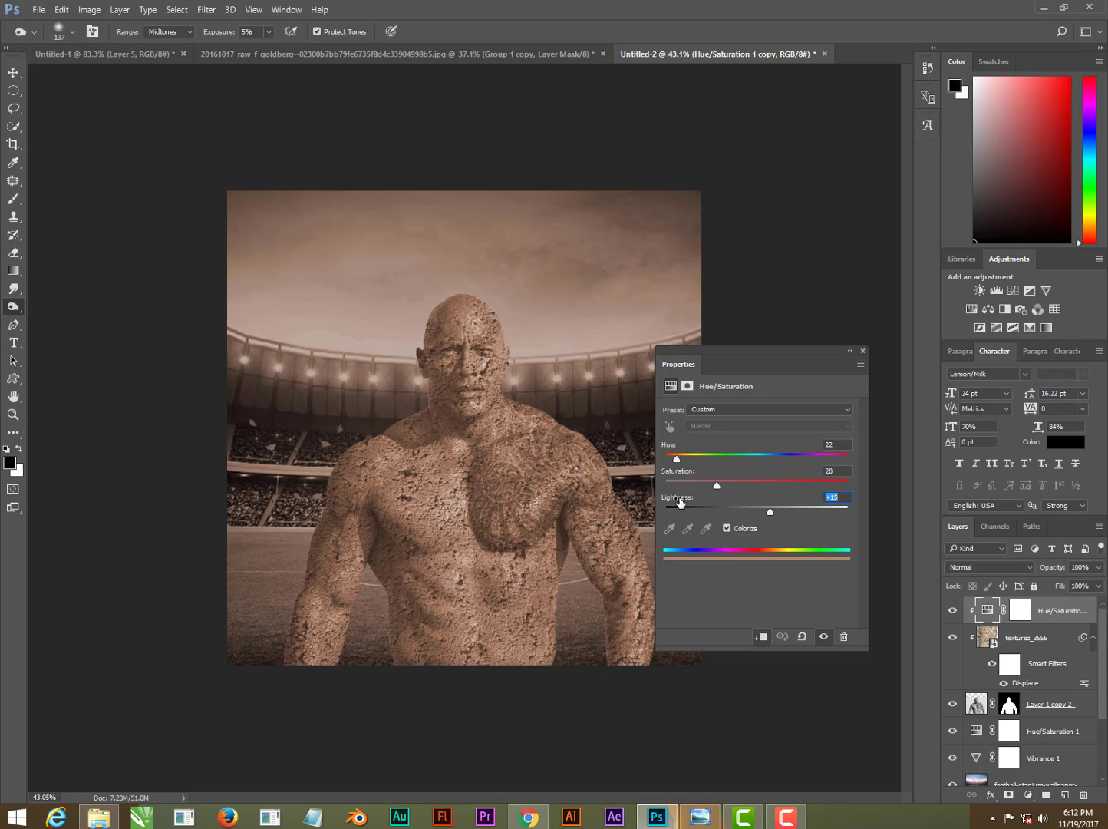
{"action": "key", "text": "shift+Tab"}
{"action": "left_click", "coordinate": [861, 351]}
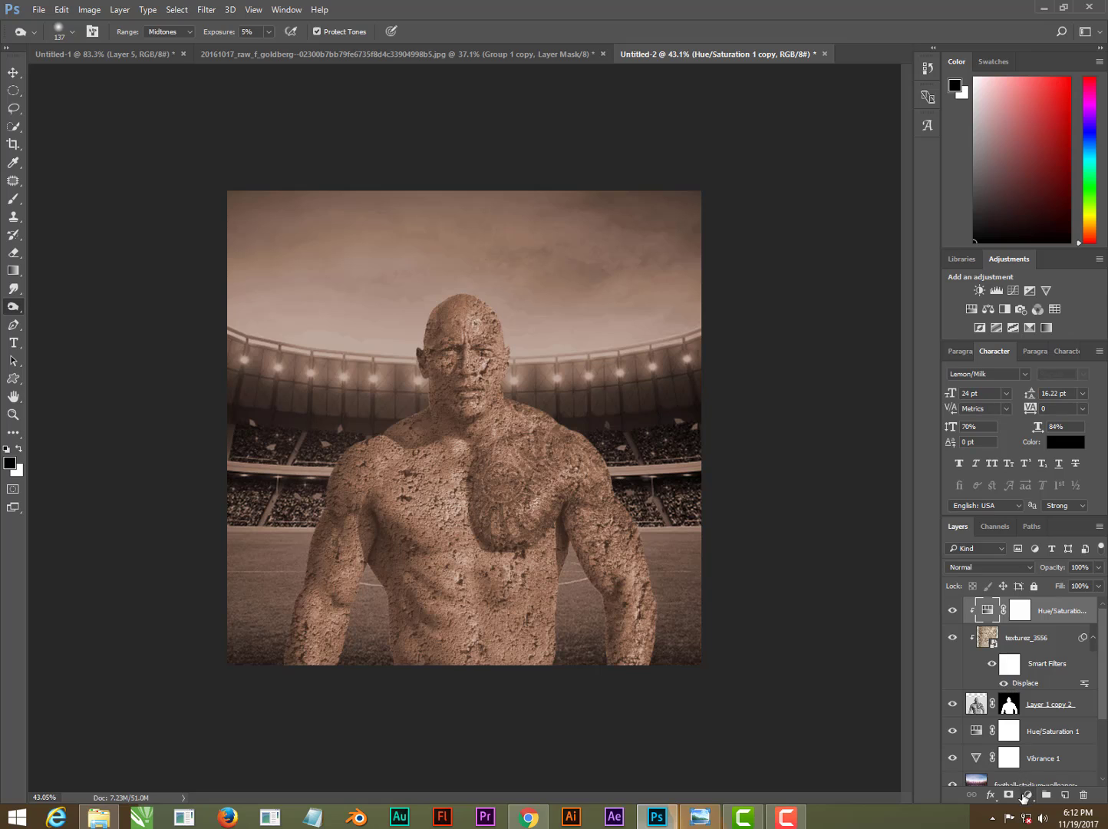
Step: Add a Levels adjustment layer clipped to the stone man
{"action": "left_click", "coordinate": [1026, 795]}
{"action": "left_click", "coordinate": [989, 560]}
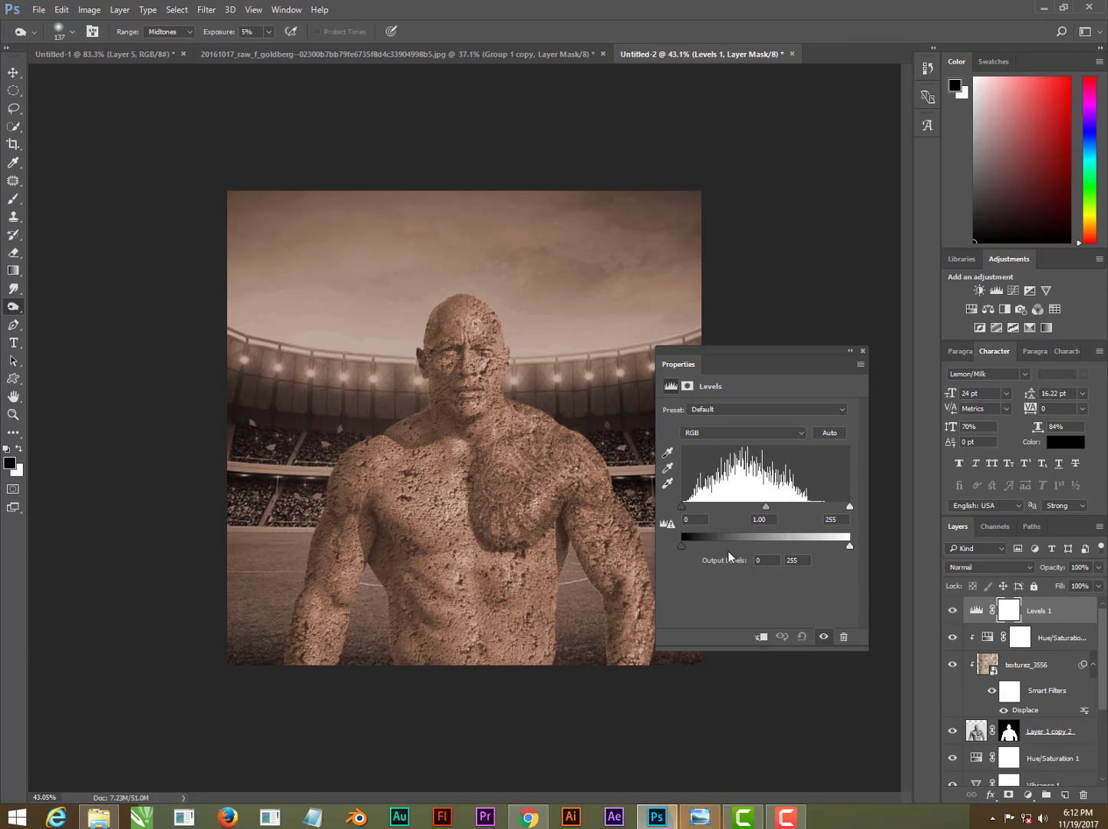
{"action": "left_click", "coordinate": [762, 637]}
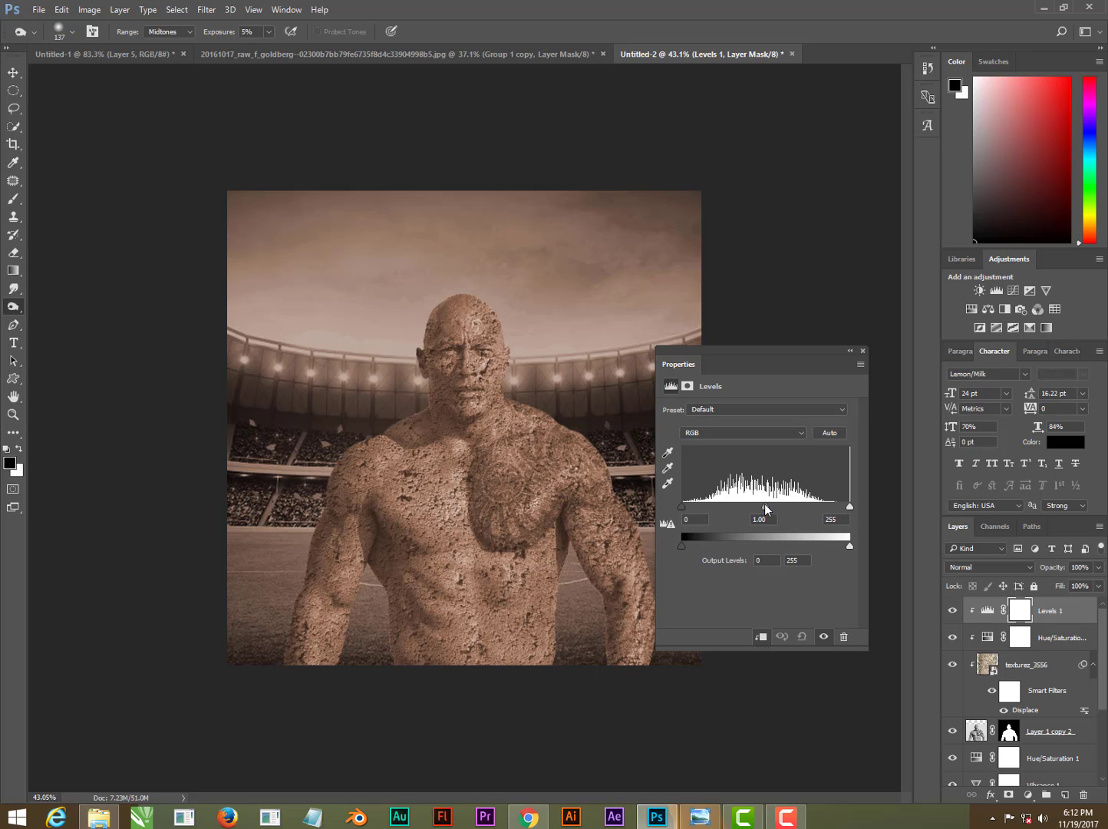
Step: Set the Levels inputs to about 5/0.89/203 and the output white to 233
{"action": "left_click_drag", "start_coordinate": [765, 506], "coordinate": [756, 507]}
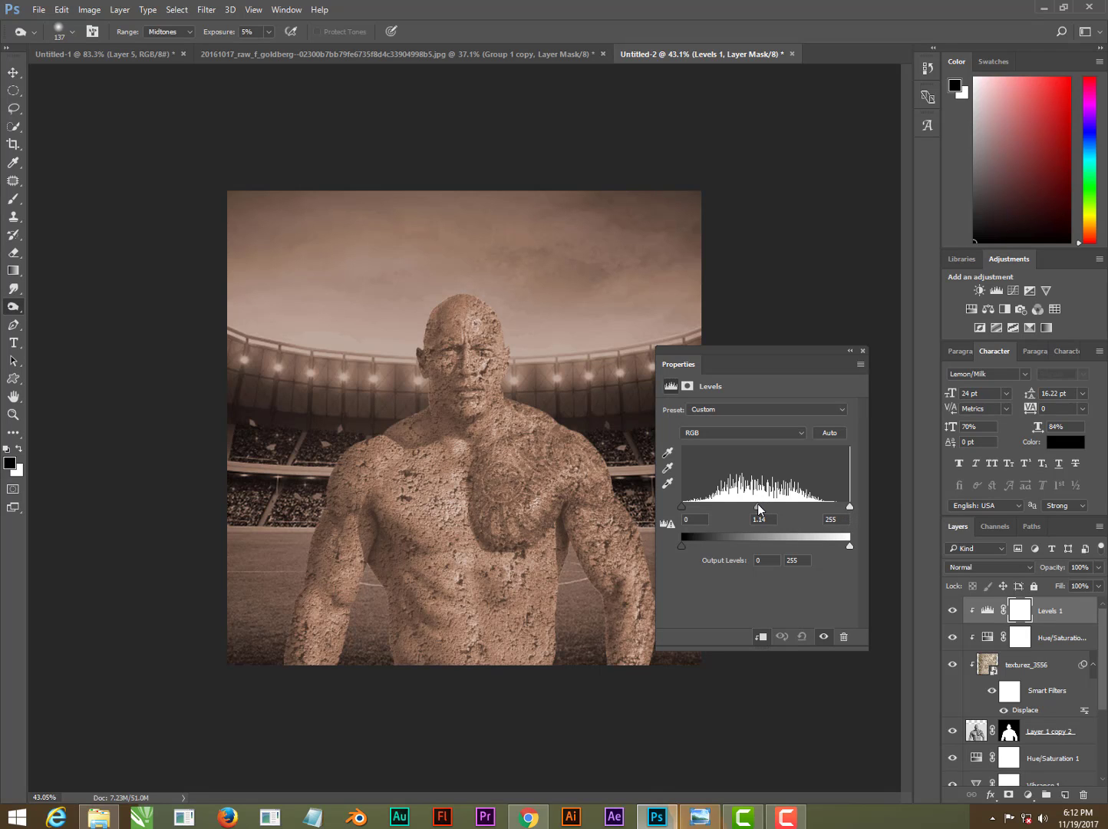
{"action": "left_click_drag", "start_coordinate": [848, 507], "coordinate": [828, 508]}
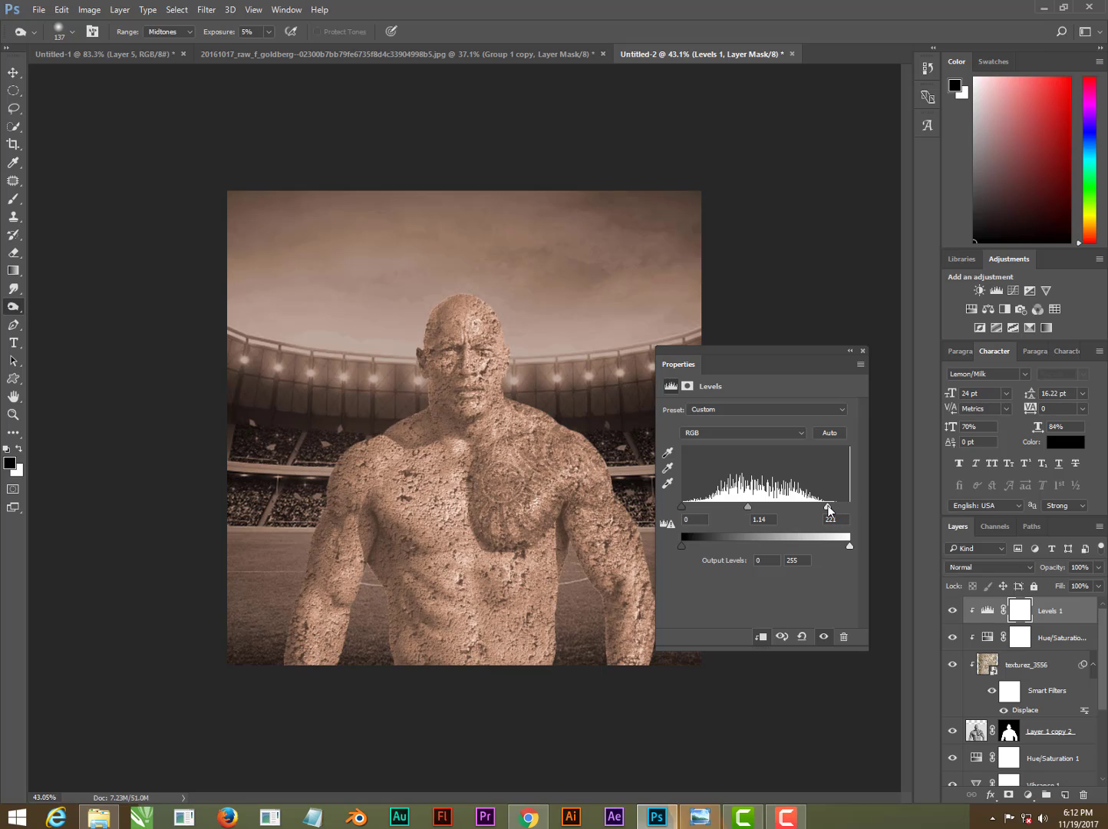
{"action": "left_click_drag", "start_coordinate": [748, 506], "coordinate": [754, 510]}
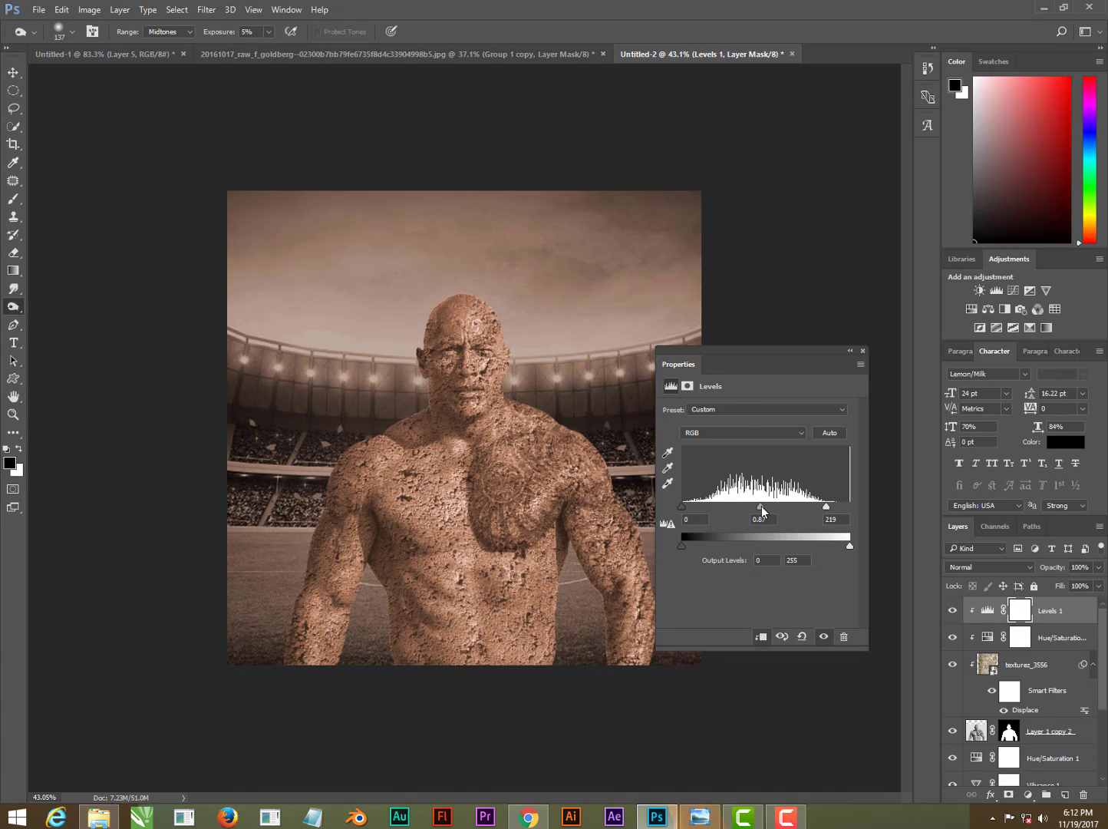
{"action": "left_click_drag", "start_coordinate": [826, 507], "coordinate": [818, 509]}
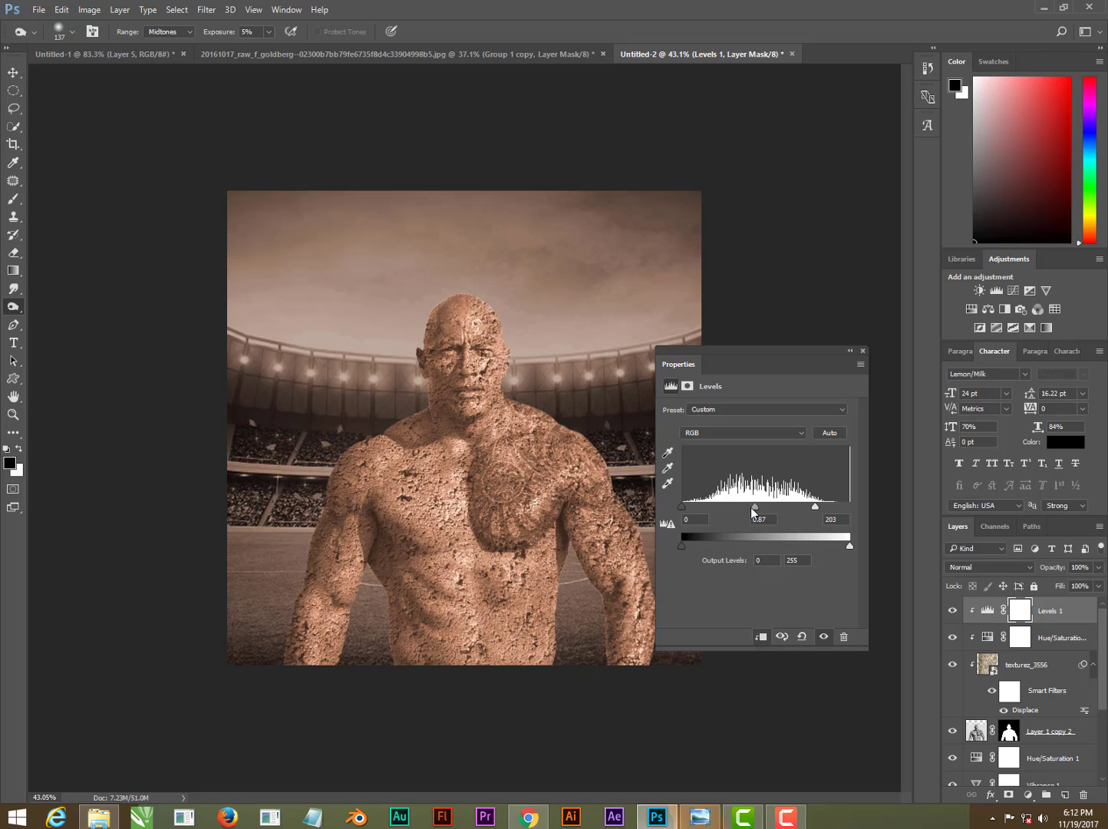
{"action": "left_click_drag", "start_coordinate": [751, 512], "coordinate": [752, 509]}
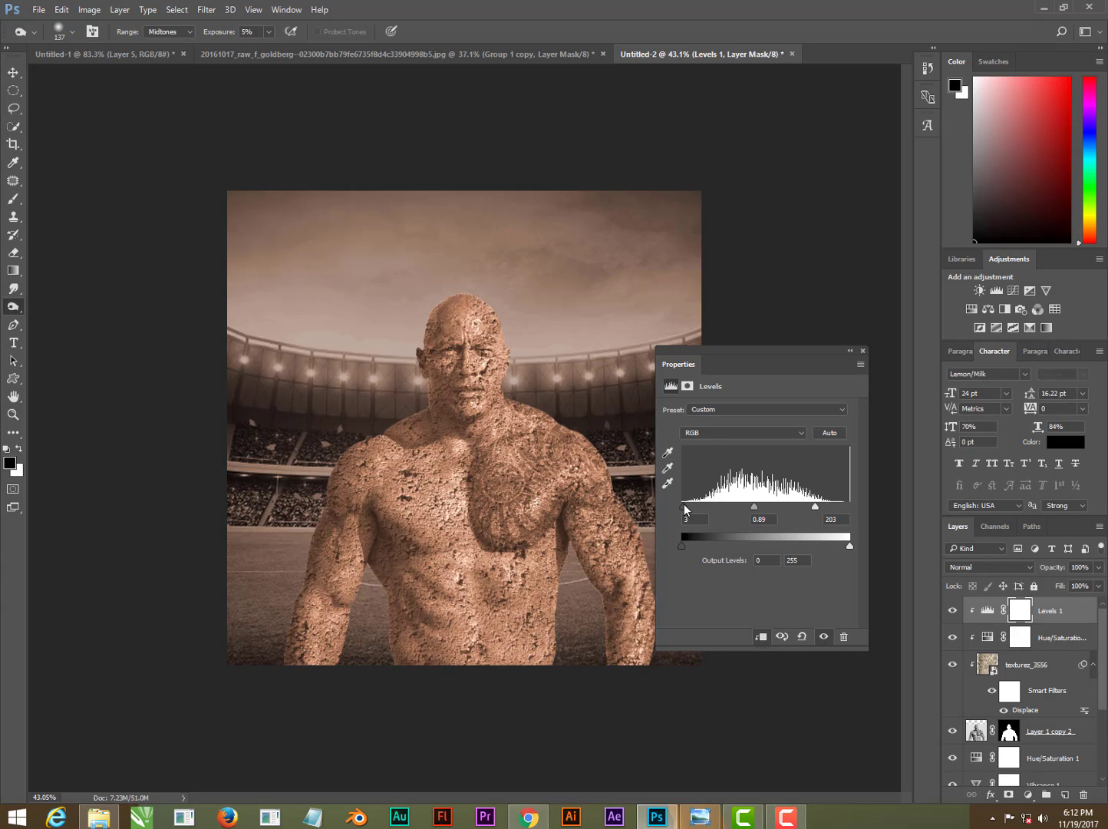
{"action": "left_click_drag", "start_coordinate": [684, 505], "coordinate": [685, 507]}
{"action": "left_click_drag", "start_coordinate": [832, 545], "coordinate": [830, 544]}
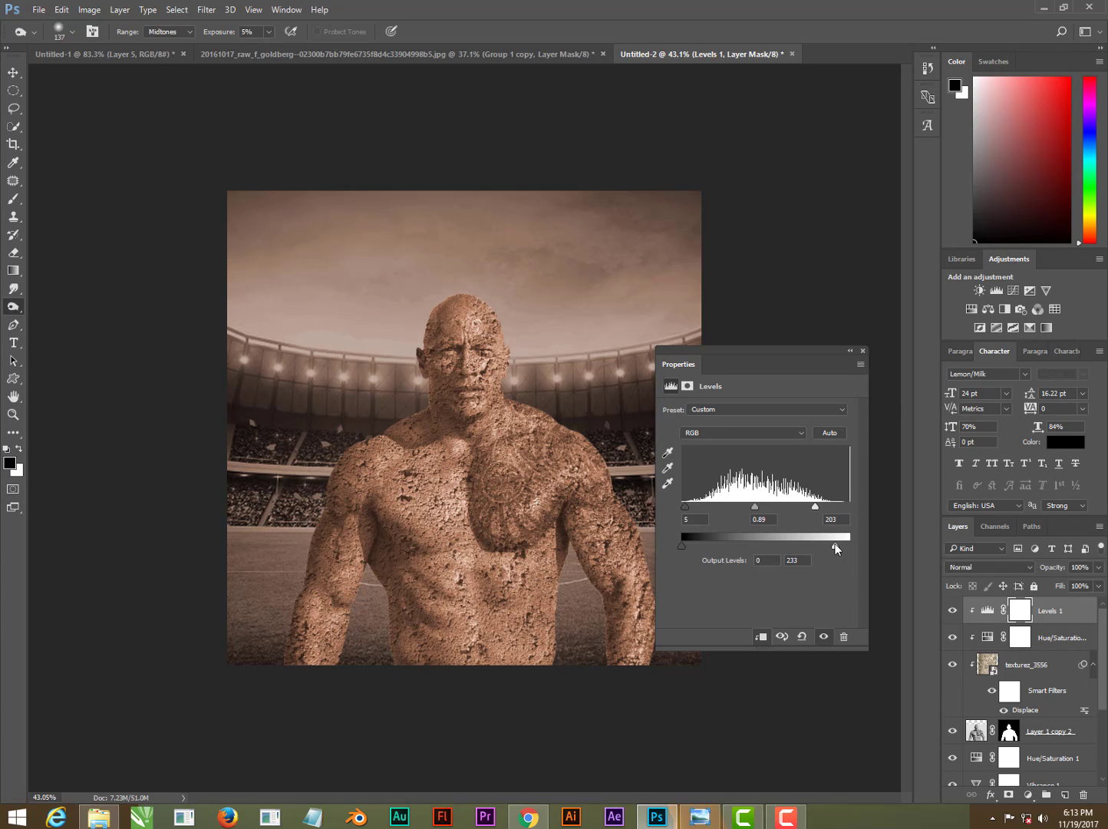
Step: Lower the Levels adjustment's opacity to 69%
{"action": "left_click", "coordinate": [862, 349]}
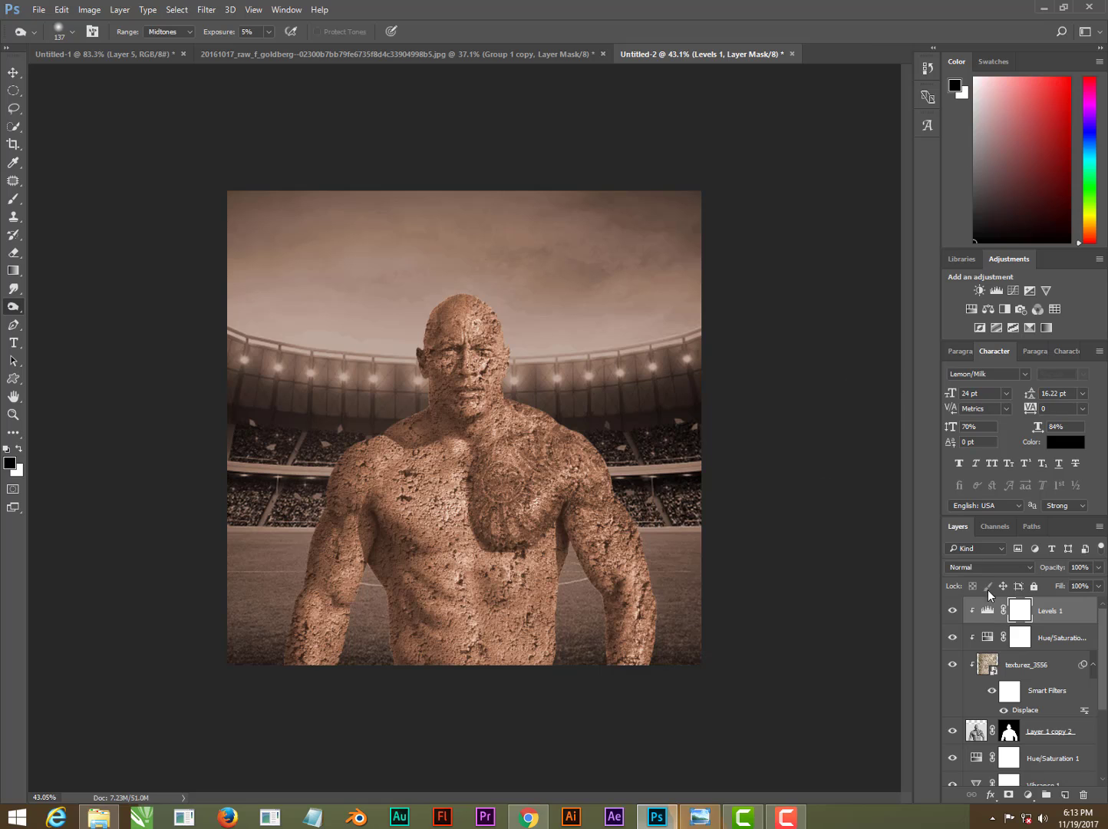
{"action": "left_click", "coordinate": [988, 610]}
{"action": "scroll", "coordinate": [745, 597], "scroll_direction": "down", "scroll_amount": 3}
{"action": "scroll", "coordinate": [741, 593], "scroll_direction": "up", "scroll_amount": 1}
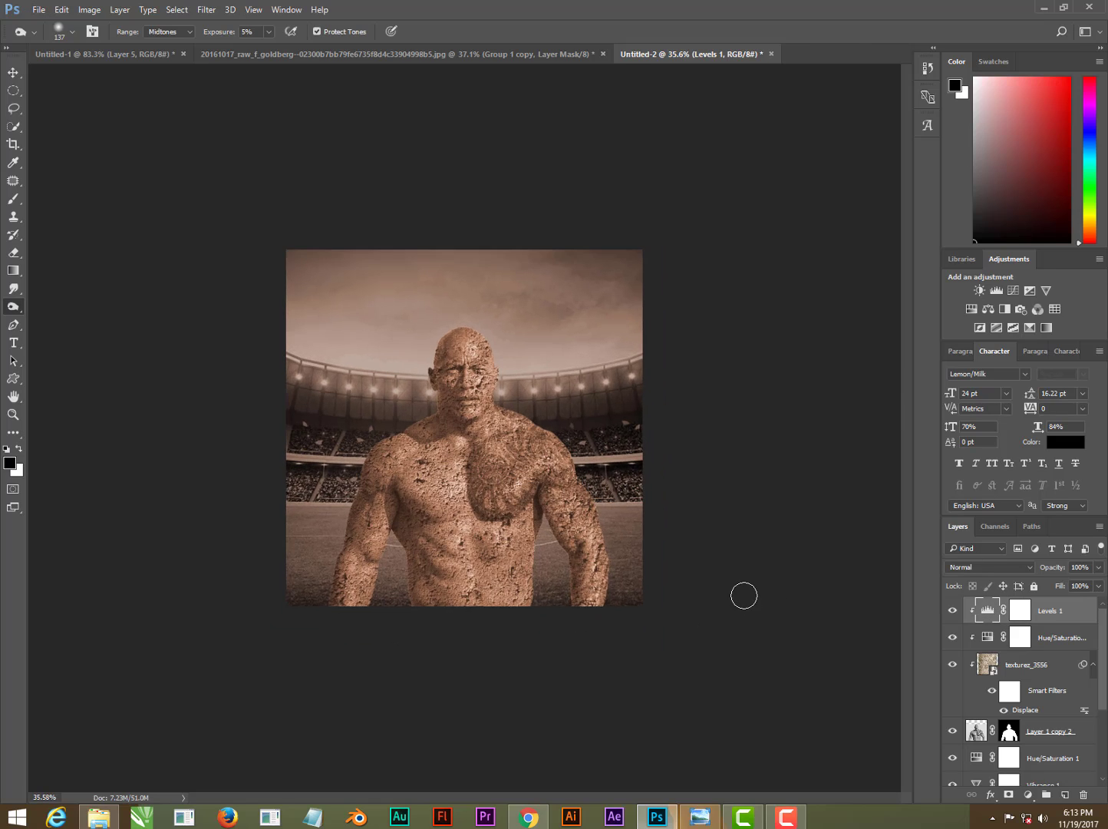
{"action": "scroll", "coordinate": [741, 594], "scroll_direction": "up", "scroll_amount": 2}
{"action": "left_click_drag", "start_coordinate": [1058, 571], "coordinate": [1038, 571]}
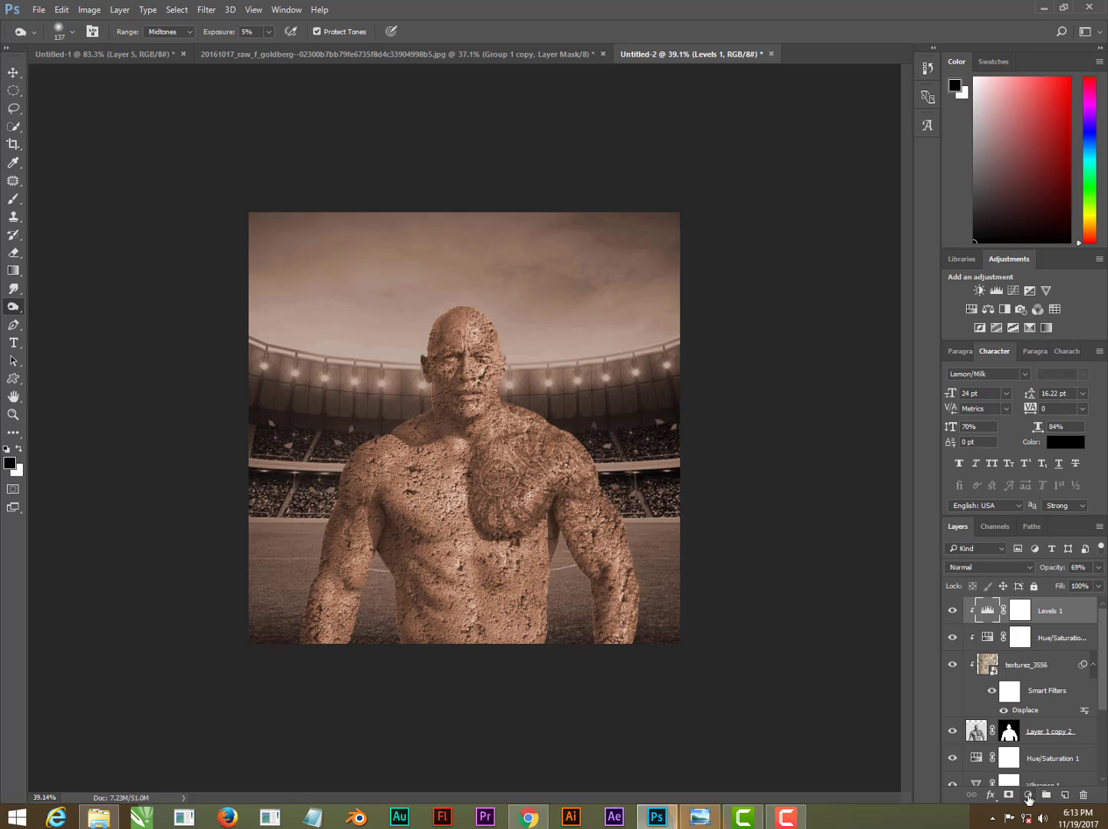
Step: Clip a Brightness/Contrast layer to the stone man with brightness 5 and contrast 24
{"action": "left_click", "coordinate": [1027, 795]}
{"action": "left_click", "coordinate": [1034, 548]}
{"action": "left_click", "coordinate": [975, 609]}
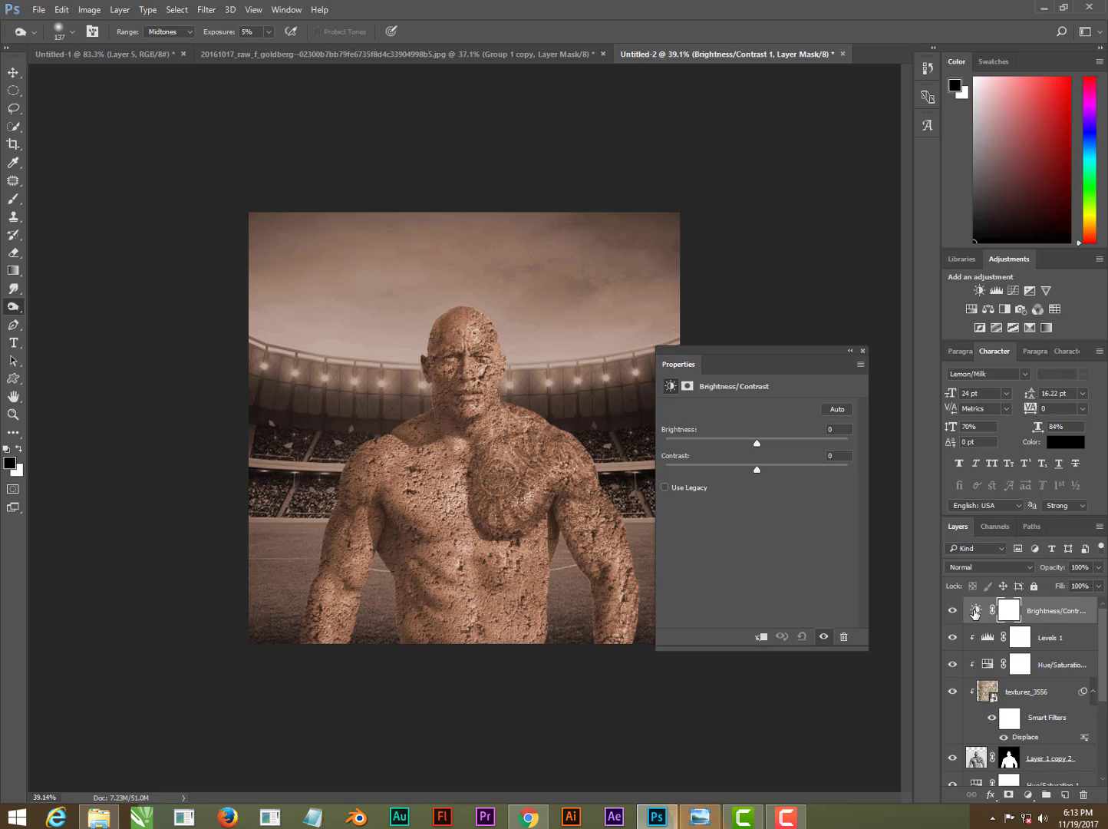
{"action": "left_click", "coordinate": [760, 636]}
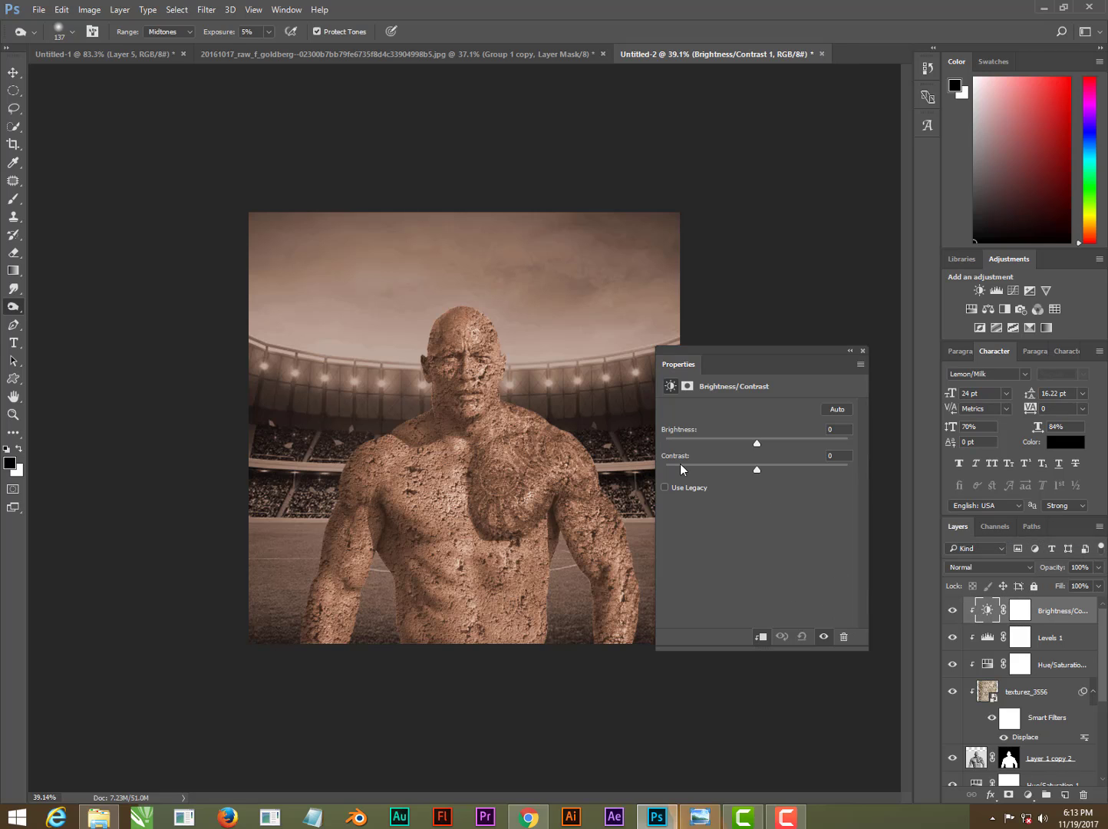
{"action": "mouse_move", "coordinate": [670, 464]}
{"action": "left_mouse_down"}
{"action": "mouse_move", "coordinate": [688, 464]}
{"action": "mouse_move", "coordinate": [680, 435]}
{"action": "mouse_move", "coordinate": [667, 438]}
{"action": "mouse_move", "coordinate": [678, 439]}
{"action": "left_mouse_up"}
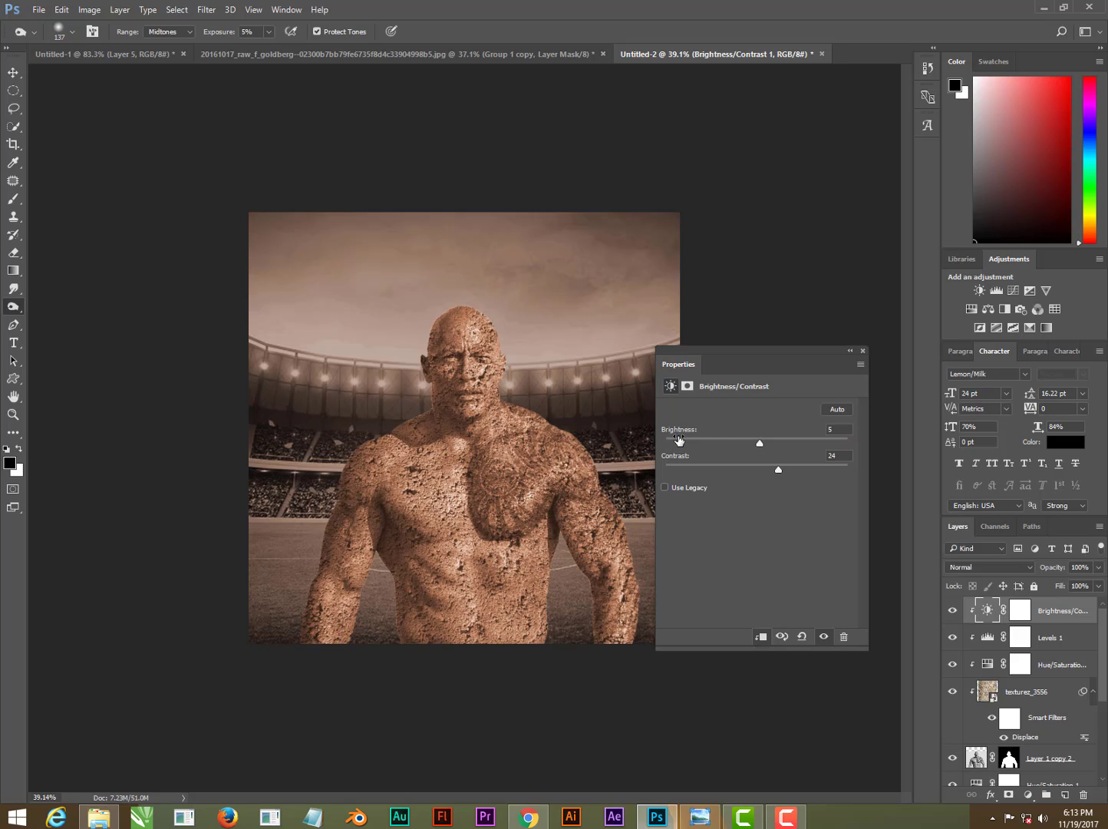
{"action": "left_click", "coordinate": [862, 350]}
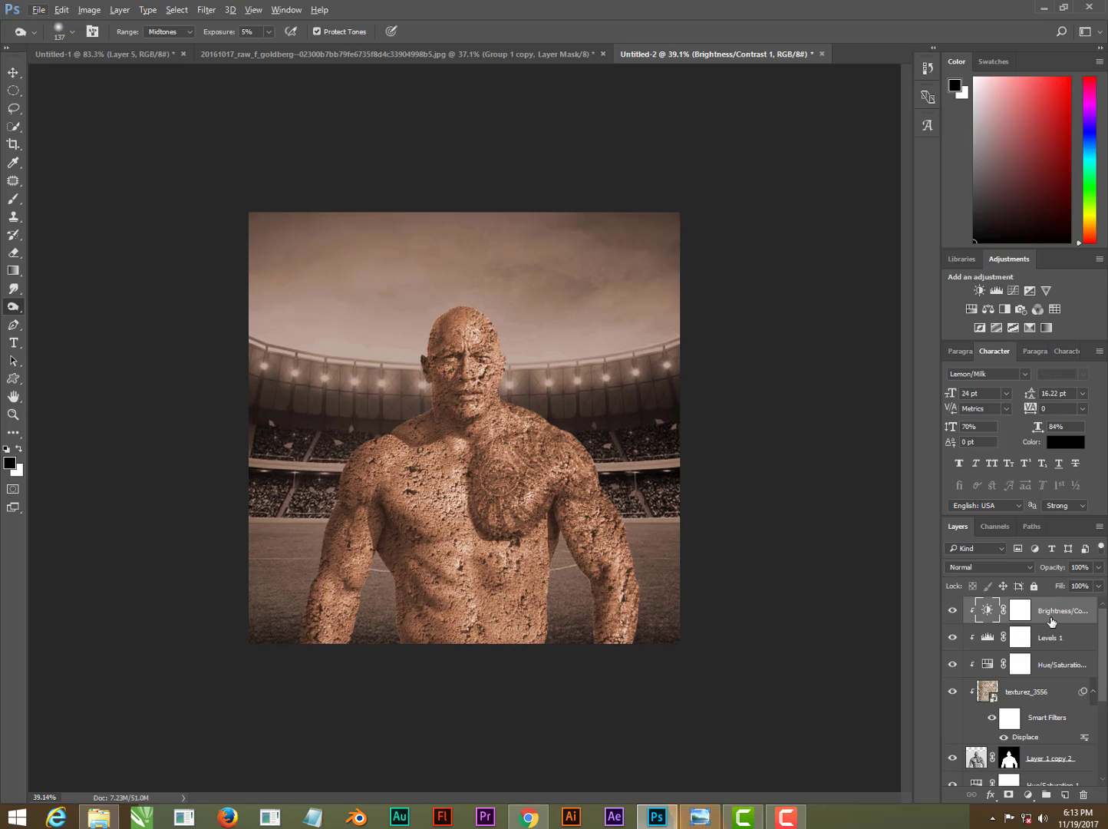
Step: Create a new Layer 2 and fill it with 50% gray
{"action": "left_click", "coordinate": [1066, 794]}
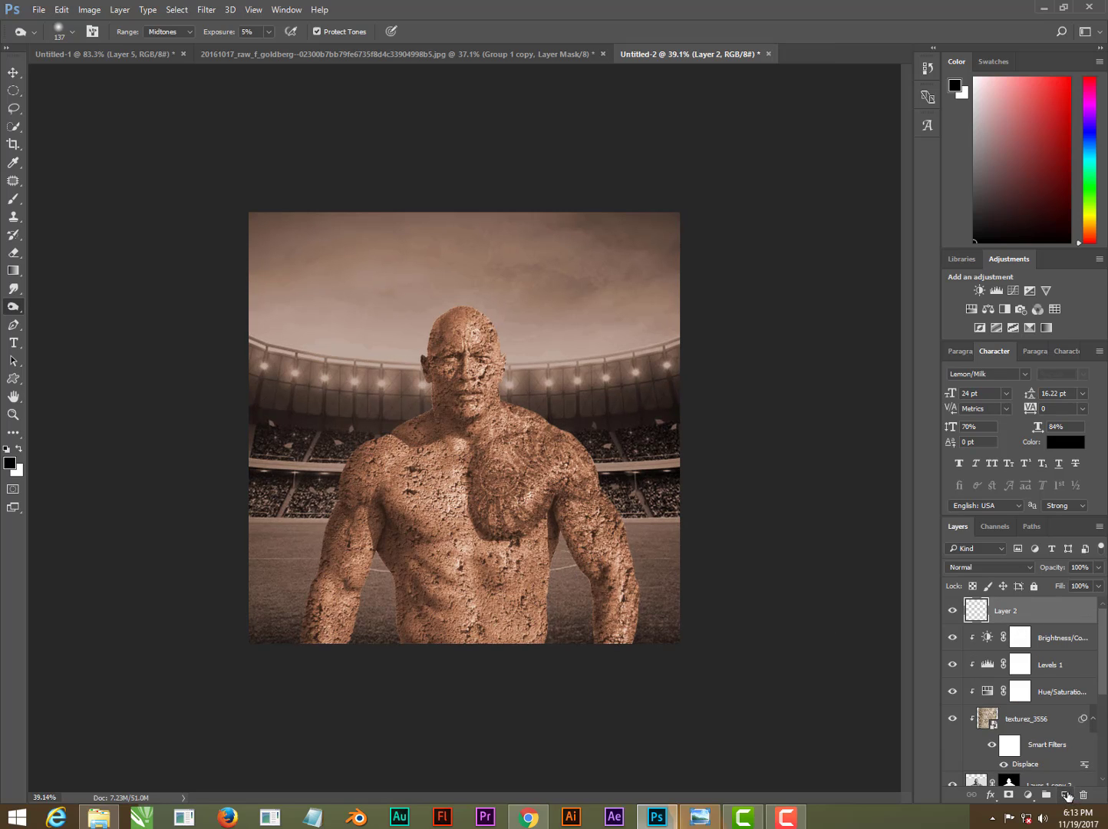
{"action": "left_click", "coordinate": [61, 11]}
{"action": "left_click", "coordinate": [114, 220]}
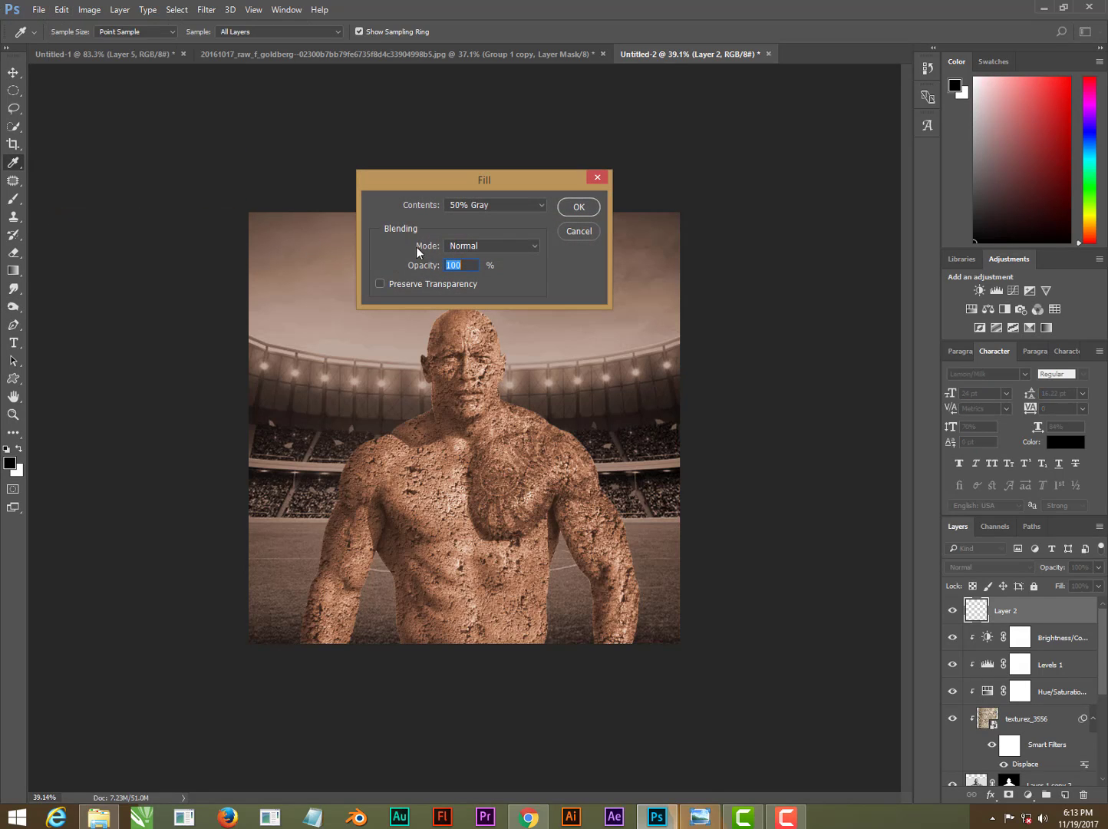
{"action": "left_click", "coordinate": [580, 208]}
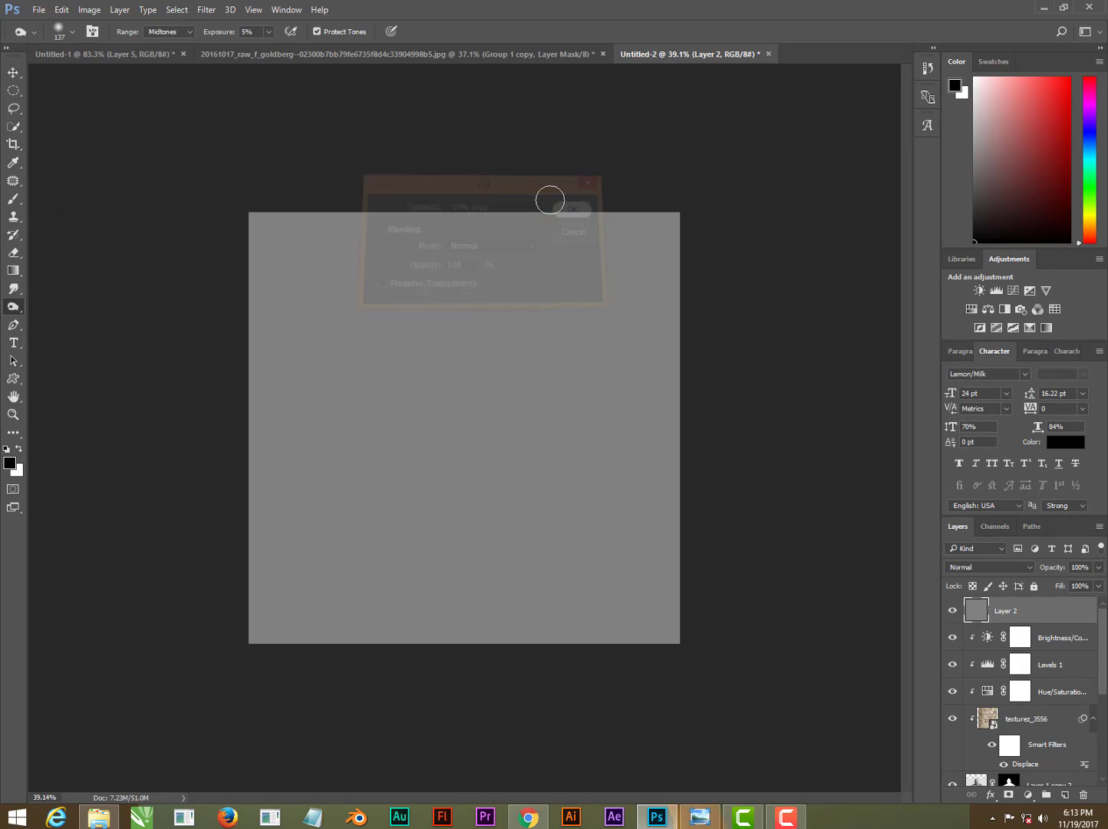
Step: Clip the gray Layer 2 to the man and blend it in Vivid Light
{"action": "right_click", "coordinate": [1047, 611]}
{"action": "left_click", "coordinate": [931, 427]}
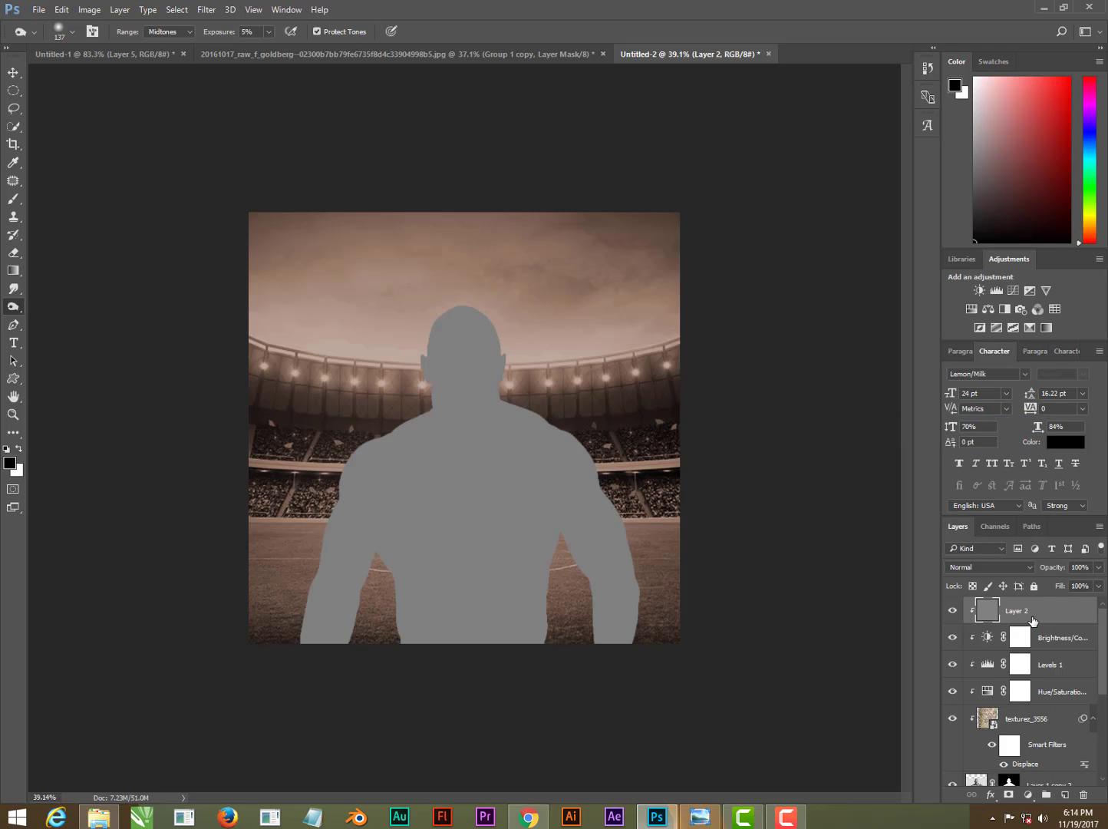
{"action": "left_click", "coordinate": [989, 567]}
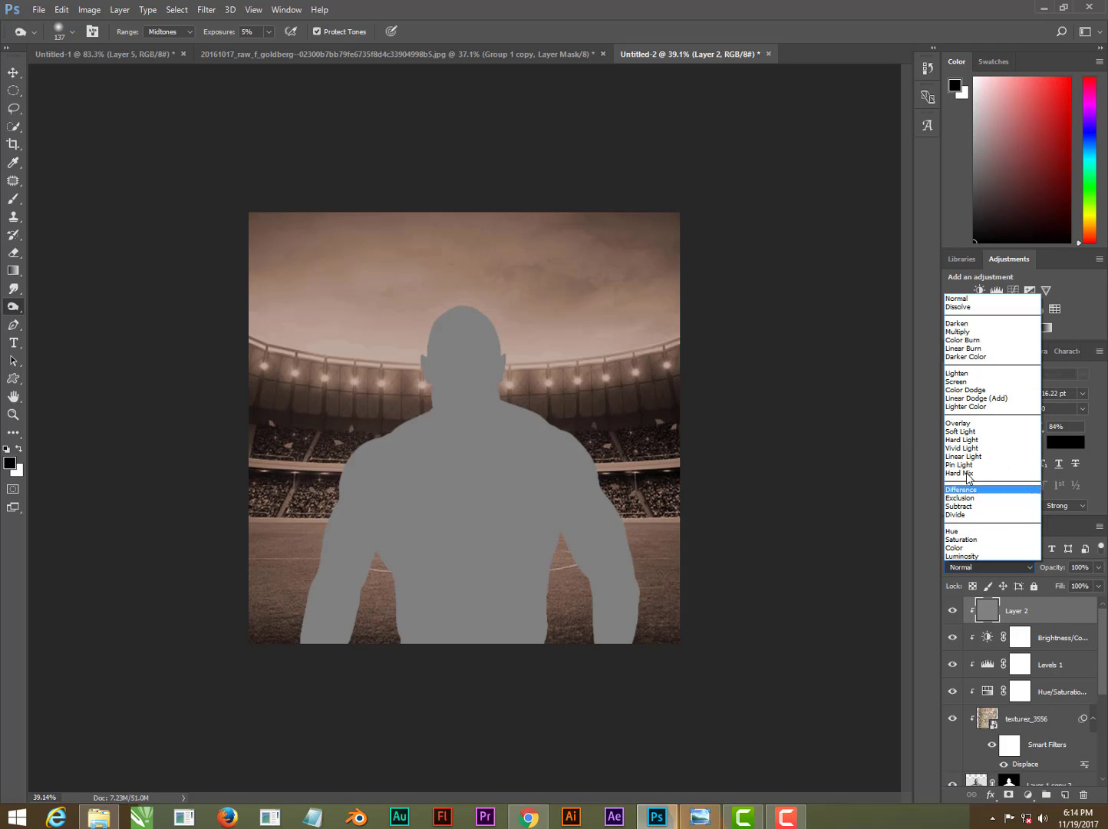
{"action": "left_click", "coordinate": [966, 447]}
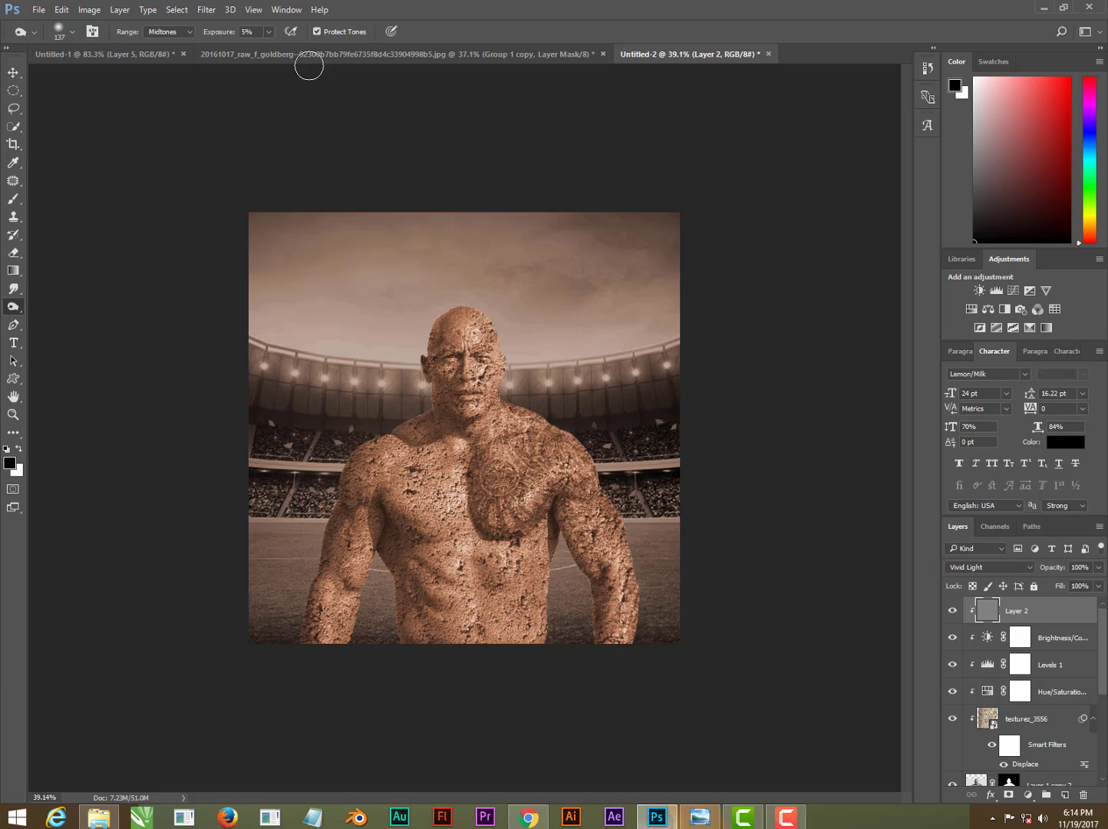
Step: Burn darker shading at 5% exposure into the man's neck, chest and torso
{"action": "left_click", "coordinate": [218, 32]}
{"action": "key", "text": "Return"}
{"action": "mouse_move", "coordinate": [425, 428]}
{"action": "left_mouse_down"}
{"action": "mouse_move", "coordinate": [415, 435]}
{"action": "mouse_move", "coordinate": [432, 419]}
{"action": "left_mouse_up"}
{"action": "left_click_drag", "start_coordinate": [591, 401], "coordinate": [550, 479]}
{"action": "left_click_drag", "start_coordinate": [379, 509], "coordinate": [384, 557]}
{"action": "mouse_move", "coordinate": [550, 554]}
{"action": "left_mouse_down"}
{"action": "mouse_move", "coordinate": [549, 608]}
{"action": "mouse_move", "coordinate": [569, 519]}
{"action": "left_mouse_up"}
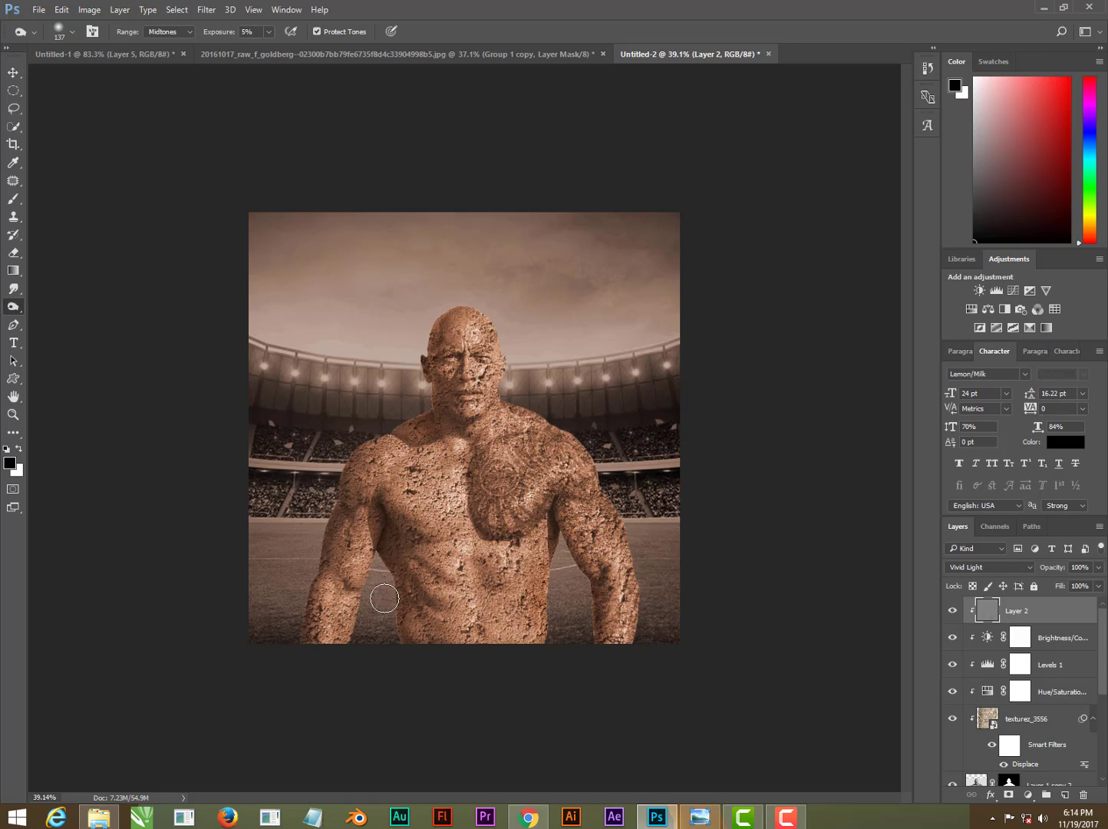
{"action": "left_click_drag", "start_coordinate": [362, 609], "coordinate": [358, 617]}
{"action": "left_click_drag", "start_coordinate": [437, 542], "coordinate": [383, 534]}
{"action": "left_click_drag", "start_coordinate": [421, 435], "coordinate": [578, 476]}
Step: Dodge brighter highlights at 10% exposure onto both arms and the right forearm
{"action": "right_click", "coordinate": [11, 308]}
{"action": "left_click", "coordinate": [54, 306]}
{"action": "right_click", "coordinate": [336, 501], "text": "alt"}
{"action": "left_click_drag", "start_coordinate": [330, 524], "coordinate": [299, 640]}
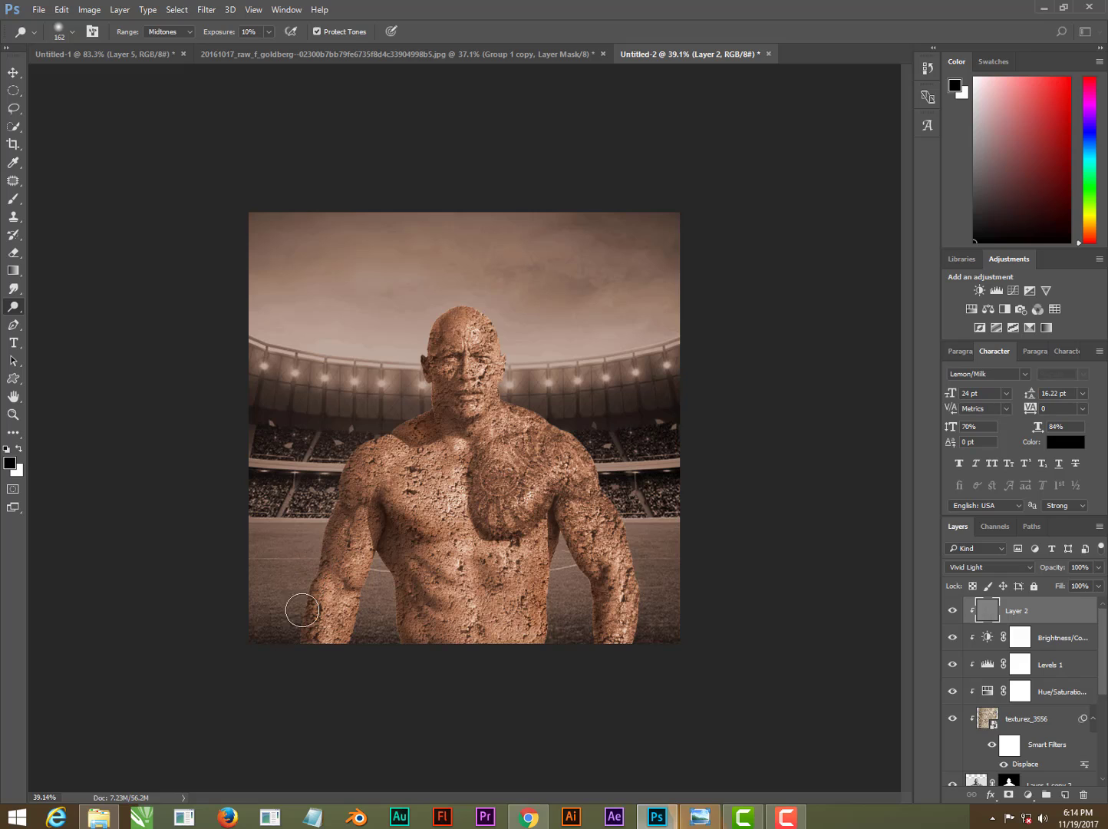
{"action": "left_click_drag", "start_coordinate": [557, 438], "coordinate": [636, 634]}
{"action": "right_click", "coordinate": [643, 564], "text": "alt"}
{"action": "left_click_drag", "start_coordinate": [628, 573], "coordinate": [642, 606]}
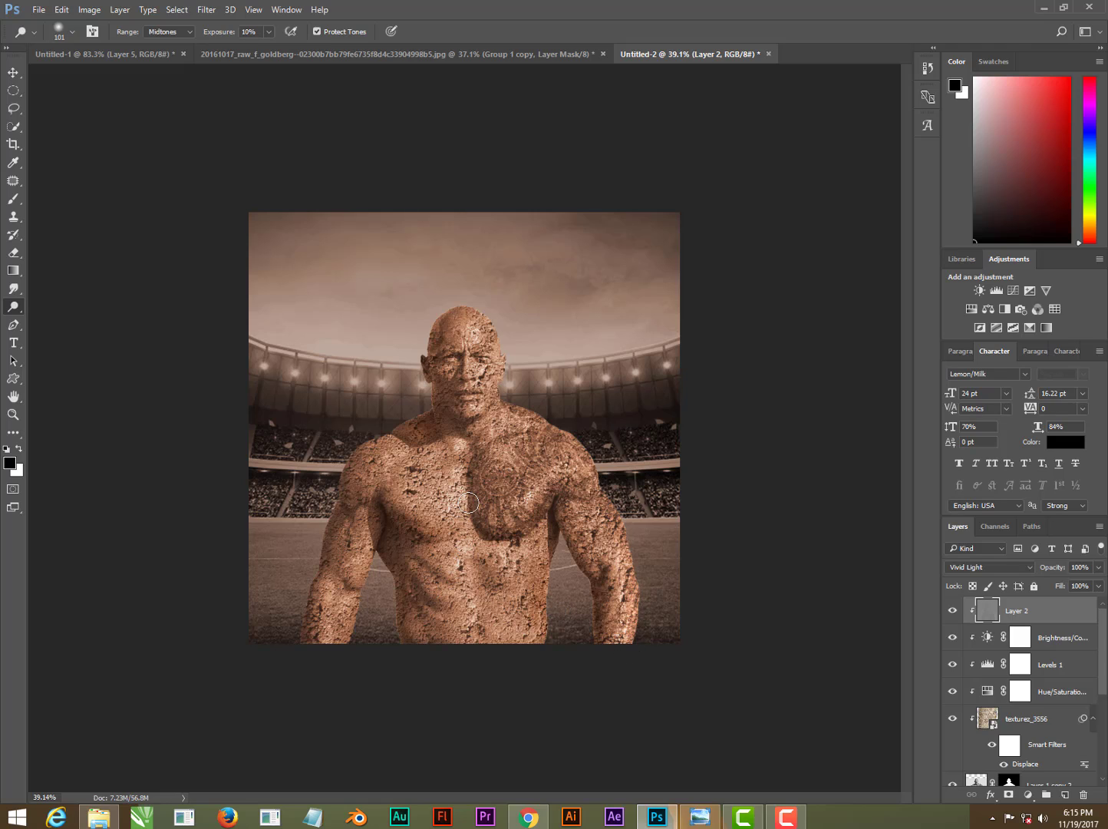
{"action": "right_click", "coordinate": [491, 412], "text": "alt"}
{"action": "left_click", "coordinate": [13, 73]}
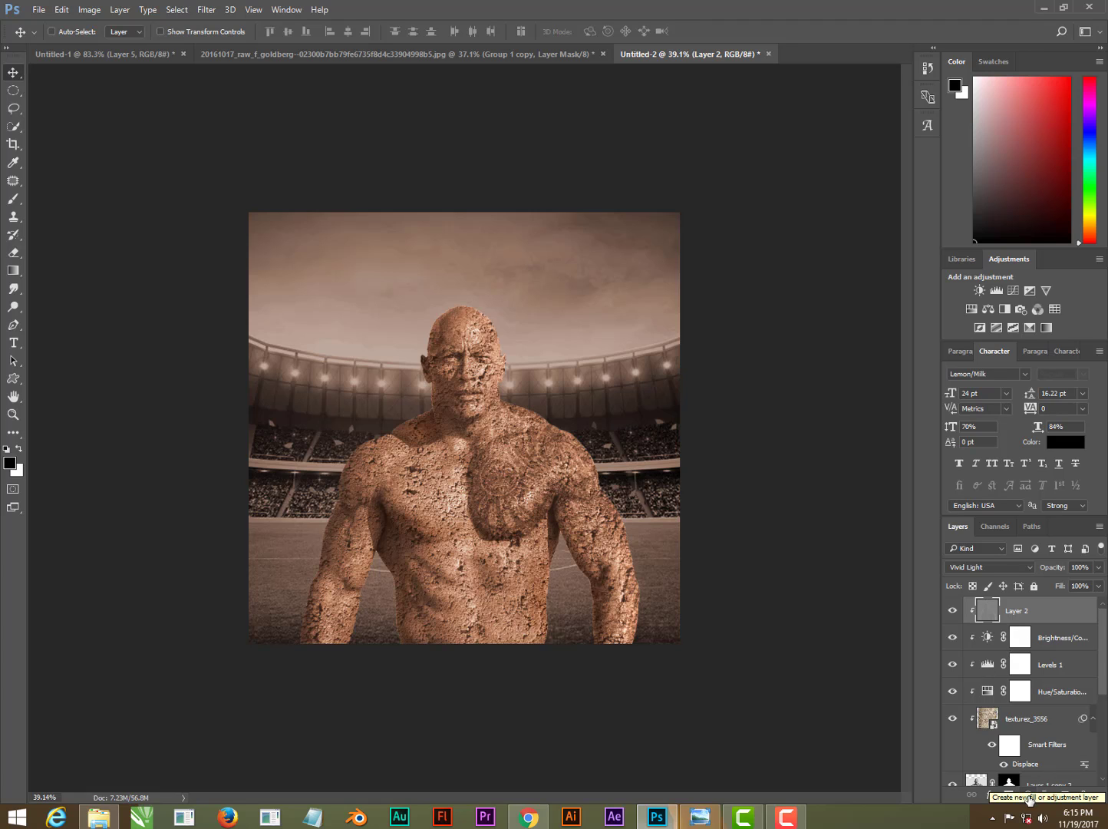
Step: Add a Levels adjustment layer with its blend mode set to Color
{"action": "left_click", "coordinate": [1028, 799]}
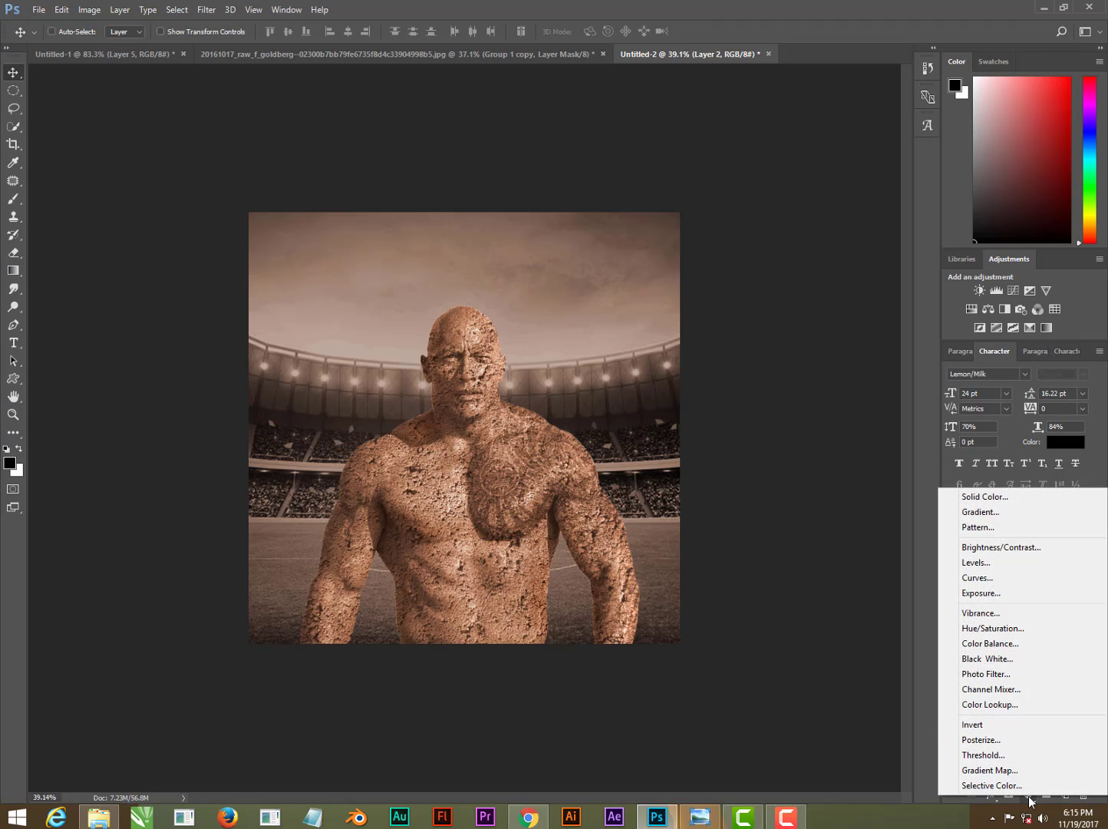
{"action": "left_click", "coordinate": [992, 563]}
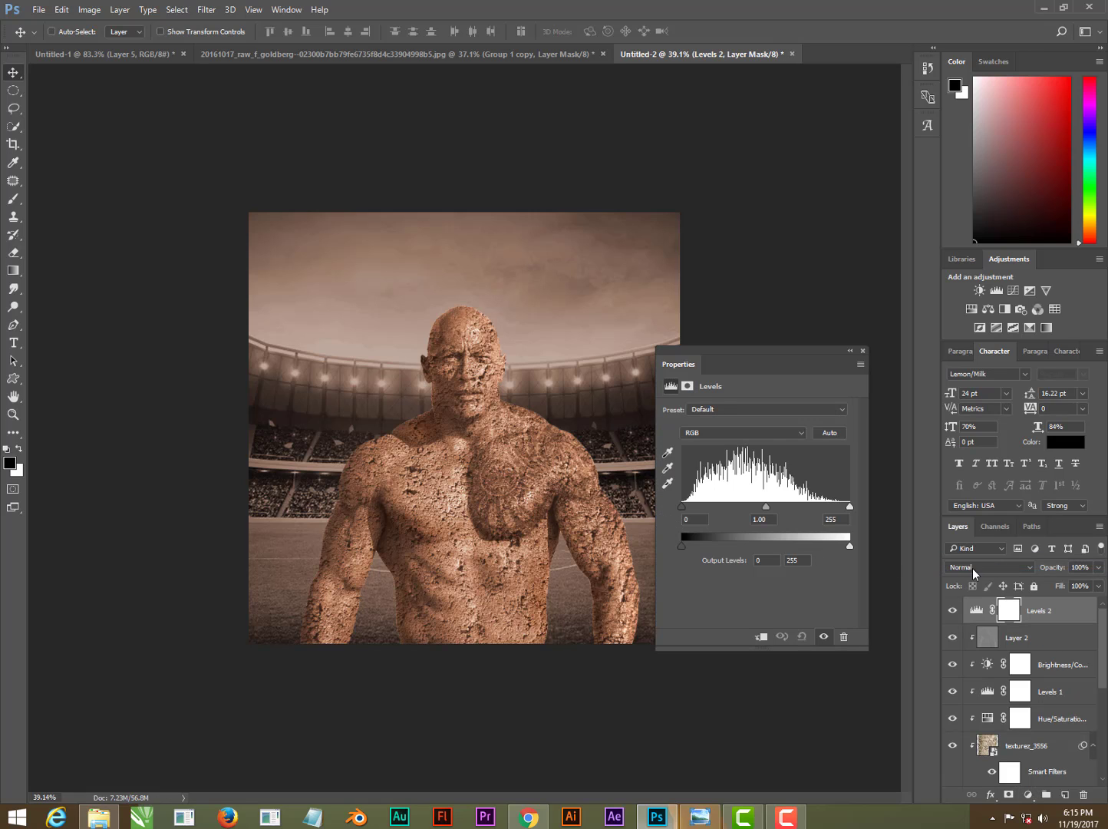
{"action": "left_click", "coordinate": [972, 568]}
{"action": "left_click", "coordinate": [963, 547]}
Step: Set the Blue channel's input levels to black 10 and white 241
{"action": "left_click", "coordinate": [716, 435]}
{"action": "left_click", "coordinate": [705, 464]}
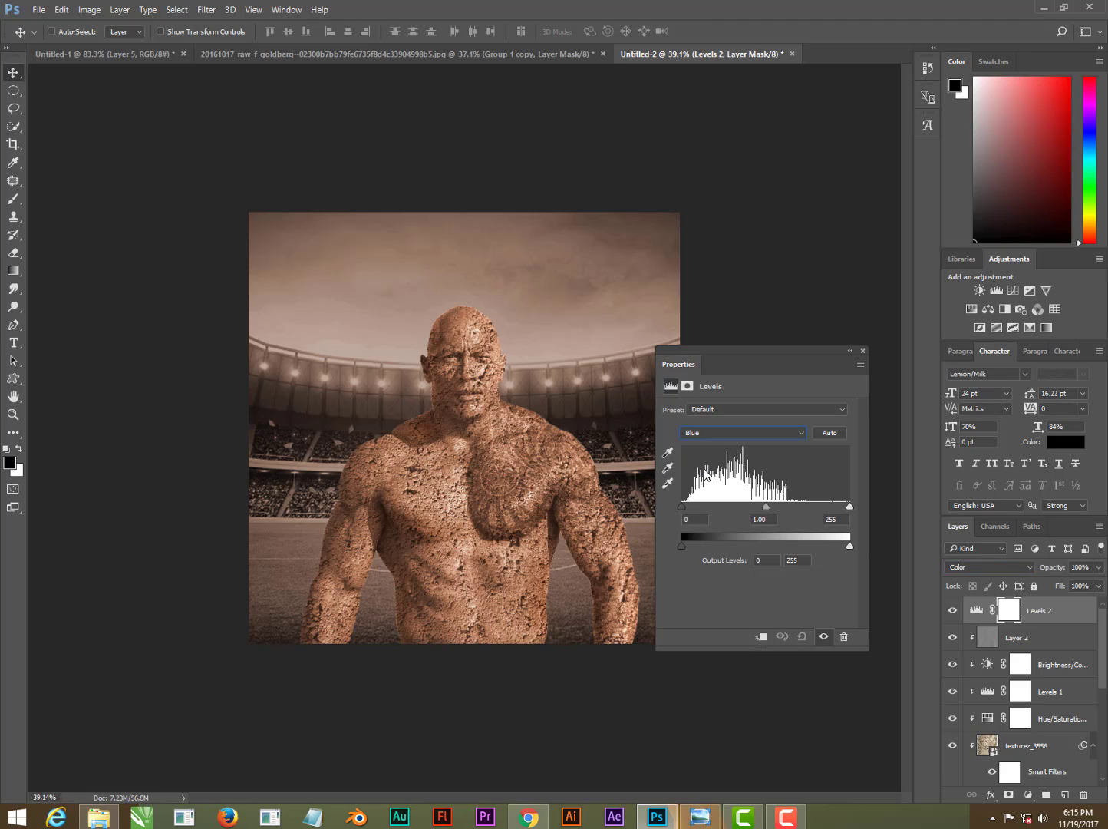
{"action": "left_click", "coordinate": [849, 546]}
{"action": "left_click_drag", "start_coordinate": [849, 507], "coordinate": [842, 507]}
{"action": "left_click_drag", "start_coordinate": [842, 507], "coordinate": [841, 507]}
{"action": "left_click_drag", "start_coordinate": [682, 507], "coordinate": [688, 509]}
{"action": "left_click", "coordinate": [862, 350]}
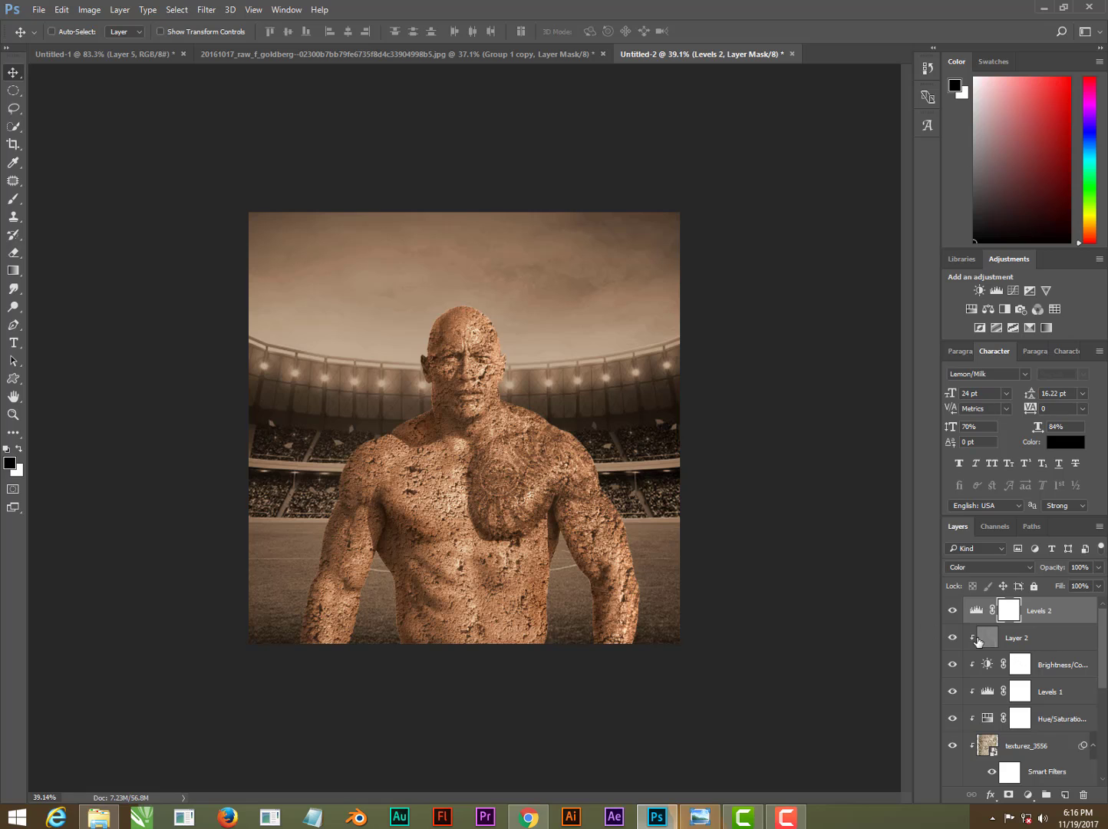
{"action": "scroll", "coordinate": [657, 550], "scroll_direction": "up", "scroll_amount": 2}
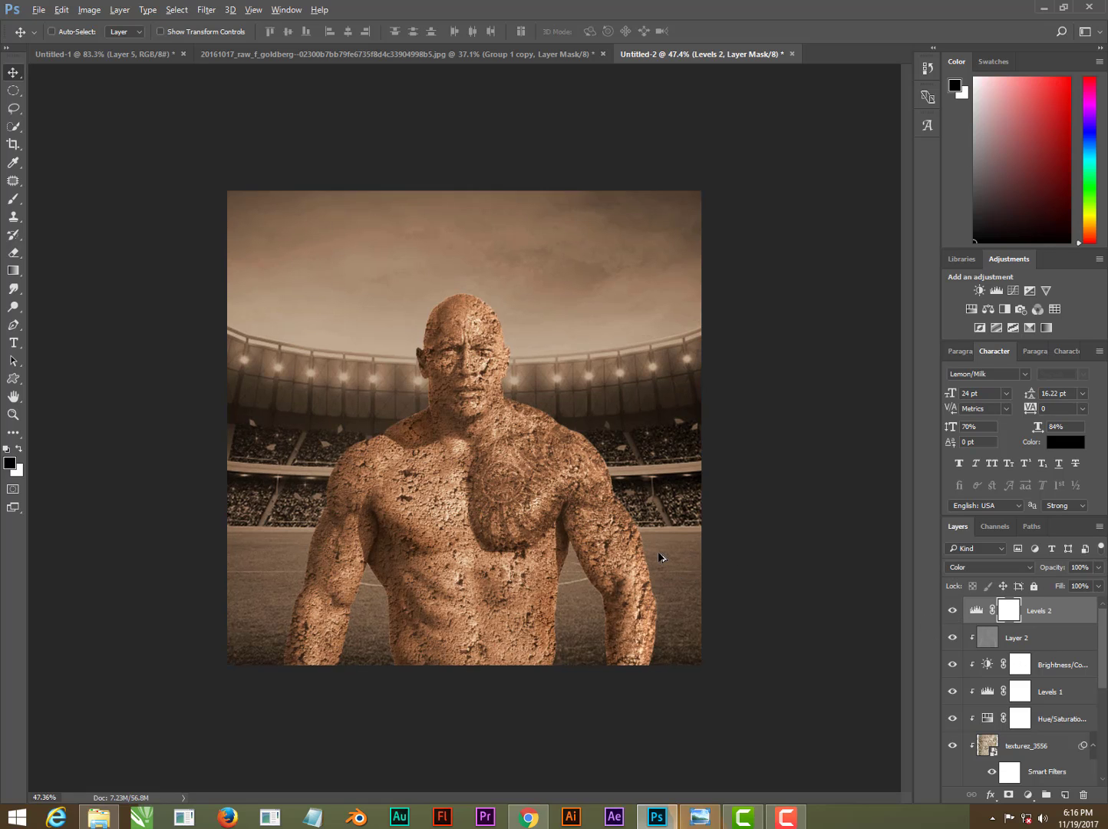
{"action": "scroll", "coordinate": [659, 555], "scroll_direction": "down", "scroll_amount": 1}
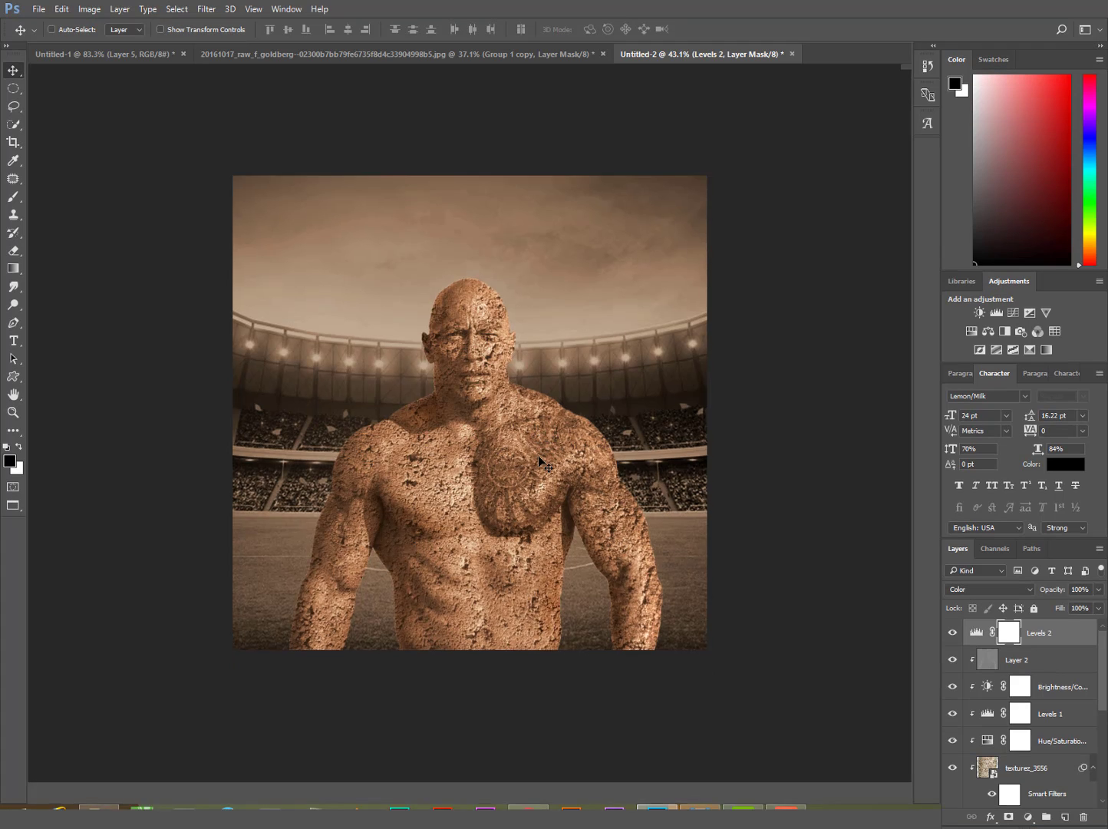
{"action": "key", "text": "f"}
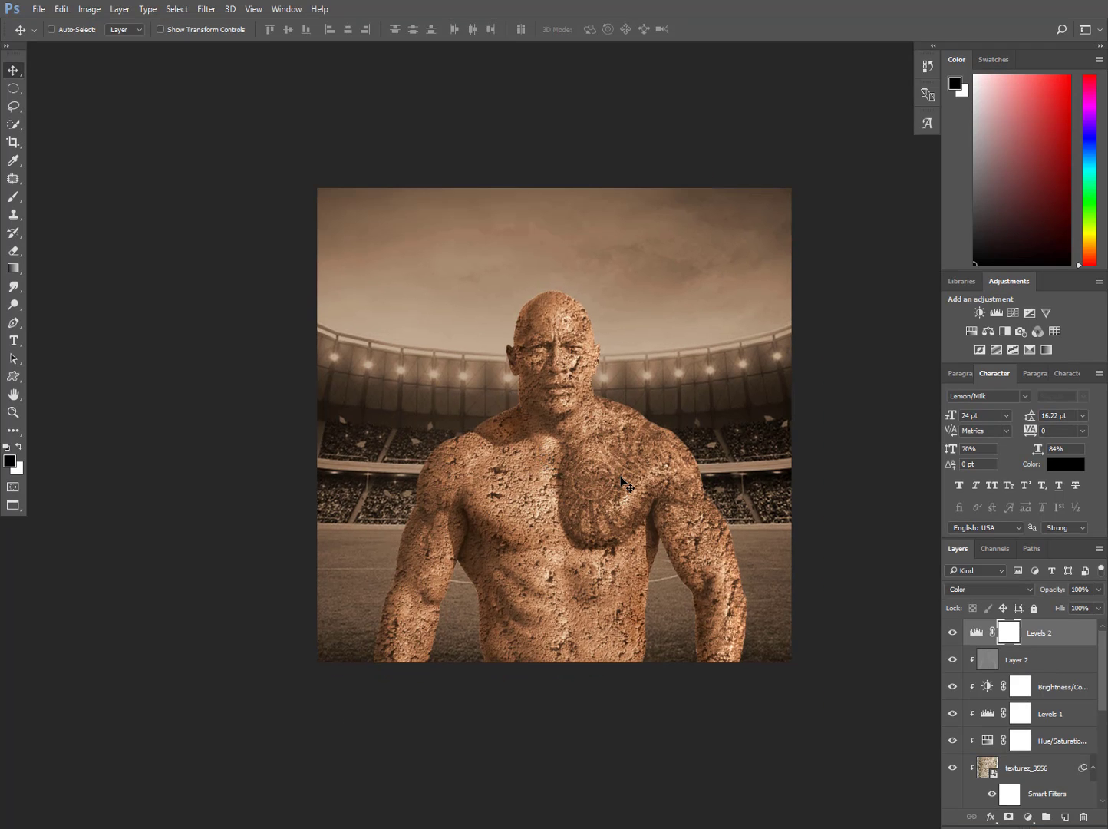
{"action": "key", "text": "alt"}
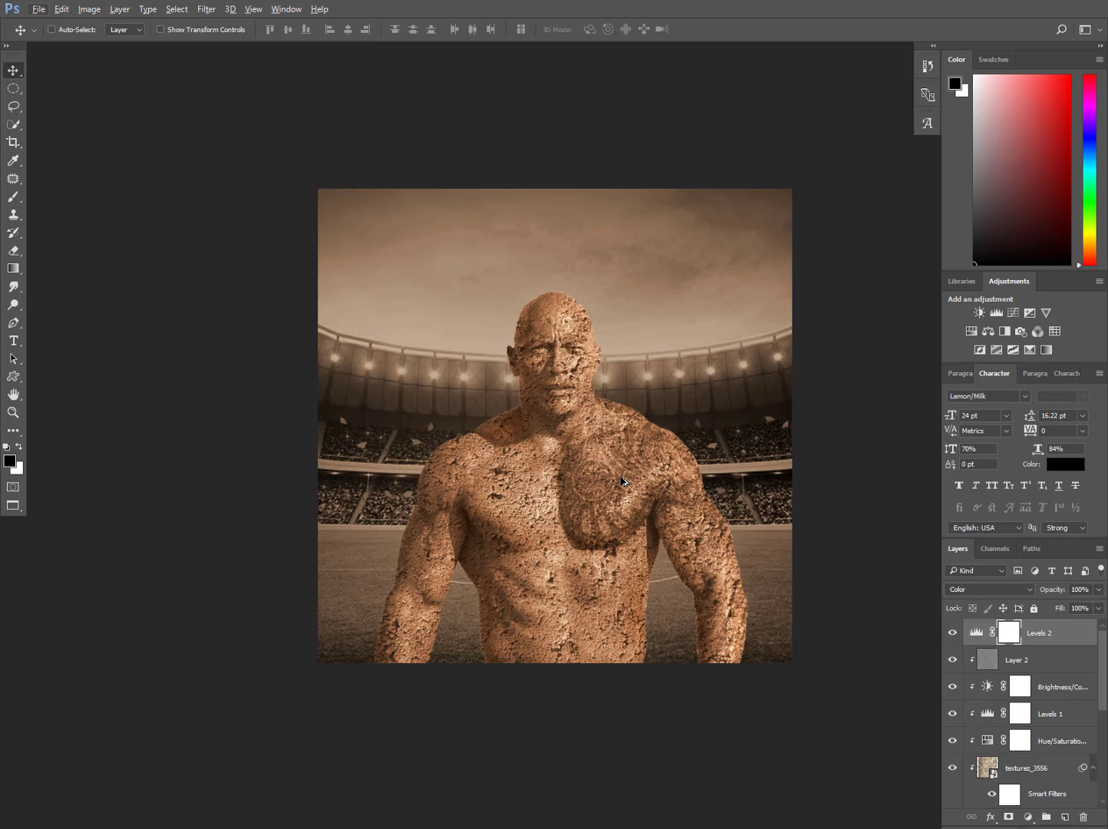
{"action": "key", "text": "f"}
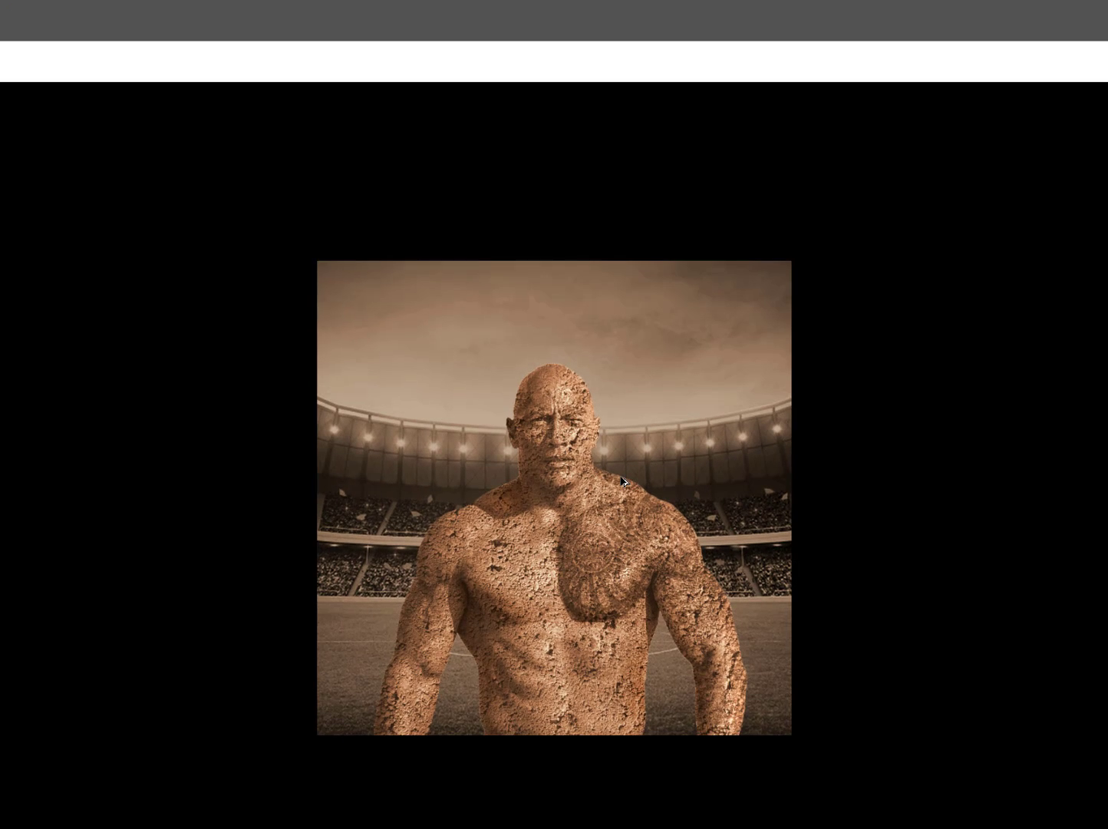
{"action": "key", "text": "ctrl+0"}
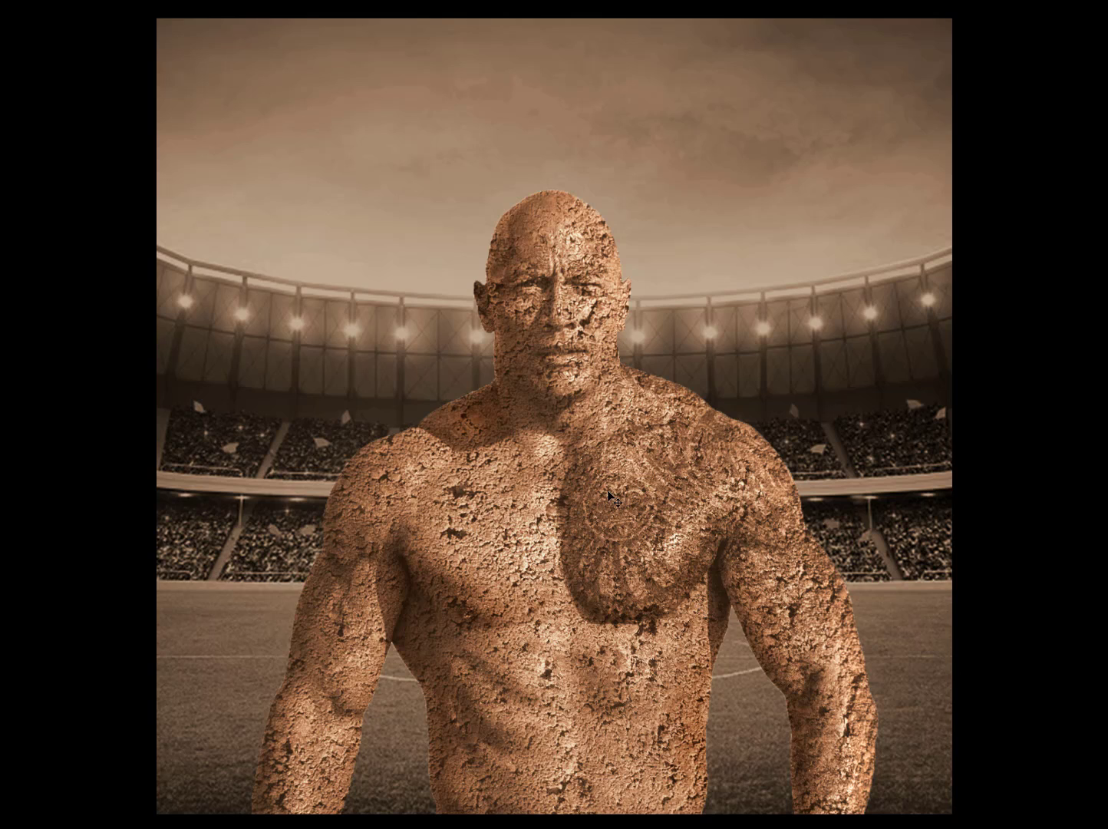
{"action": "key", "text": "f"}
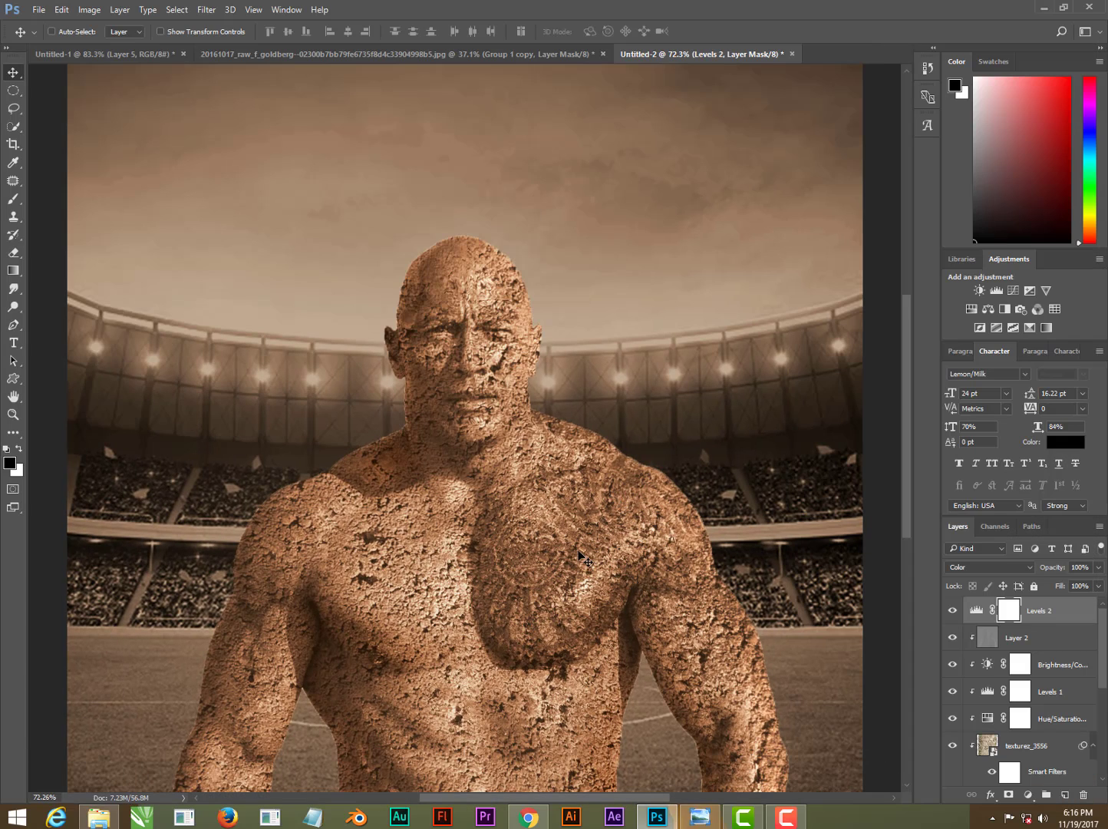
{"action": "scroll", "coordinate": [587, 561], "scroll_direction": "down", "scroll_amount": 2}
{"action": "scroll", "coordinate": [952, 733], "scroll_direction": "down", "scroll_amount": 2}
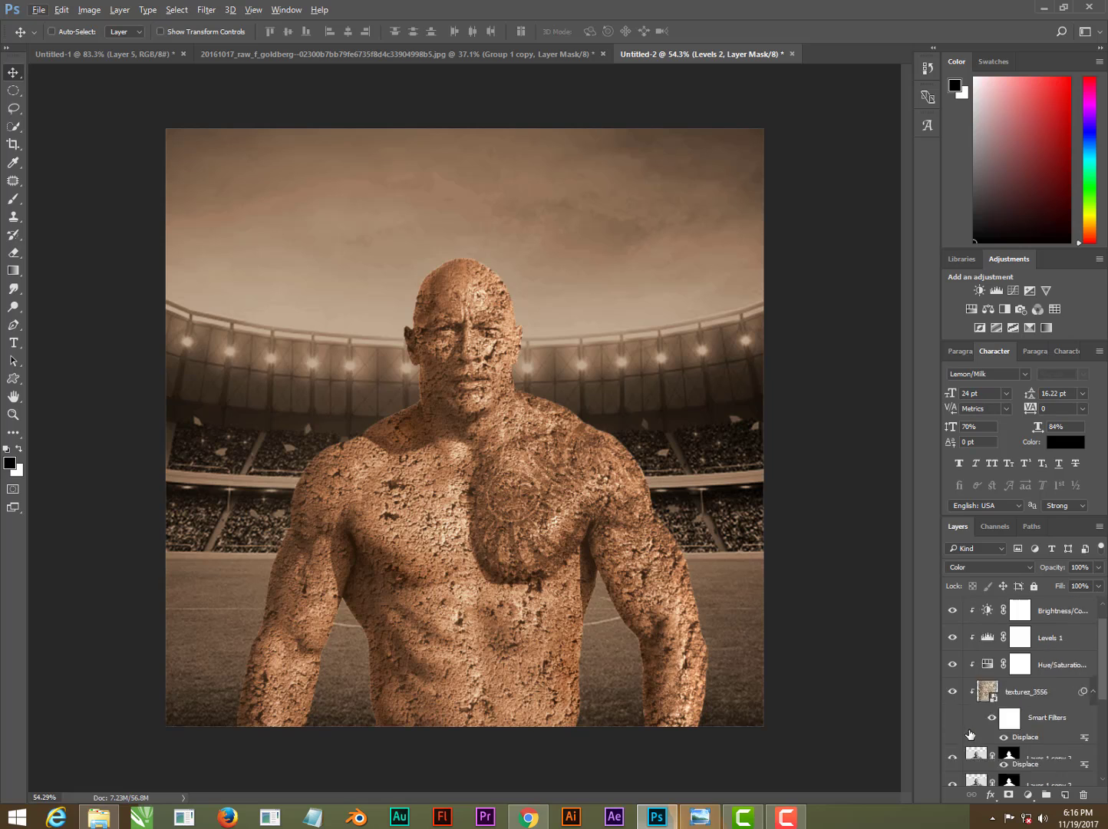
{"action": "scroll", "coordinate": [952, 735], "scroll_direction": "down", "scroll_amount": 1}
{"action": "left_click", "coordinate": [952, 732], "text": "alt"}
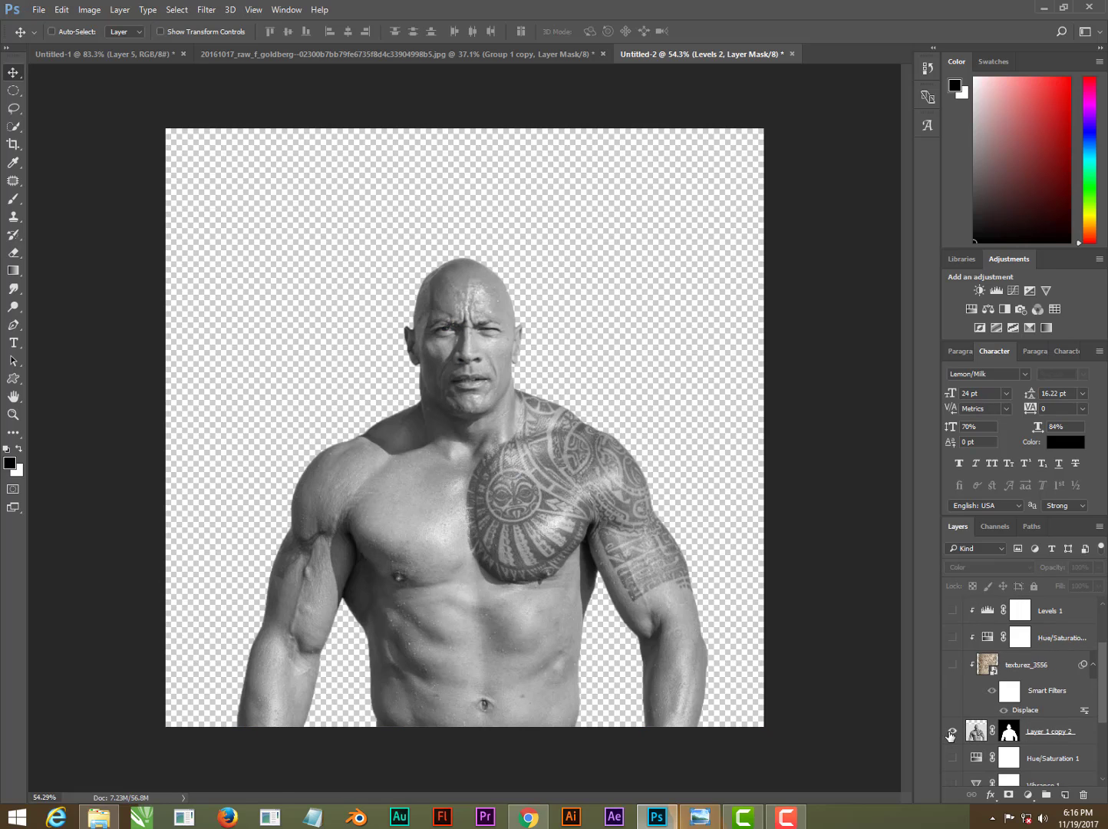
{"action": "left_click", "coordinate": [952, 732], "text": "alt"}
{"action": "scroll", "coordinate": [952, 735], "scroll_direction": "down", "scroll_amount": 1}
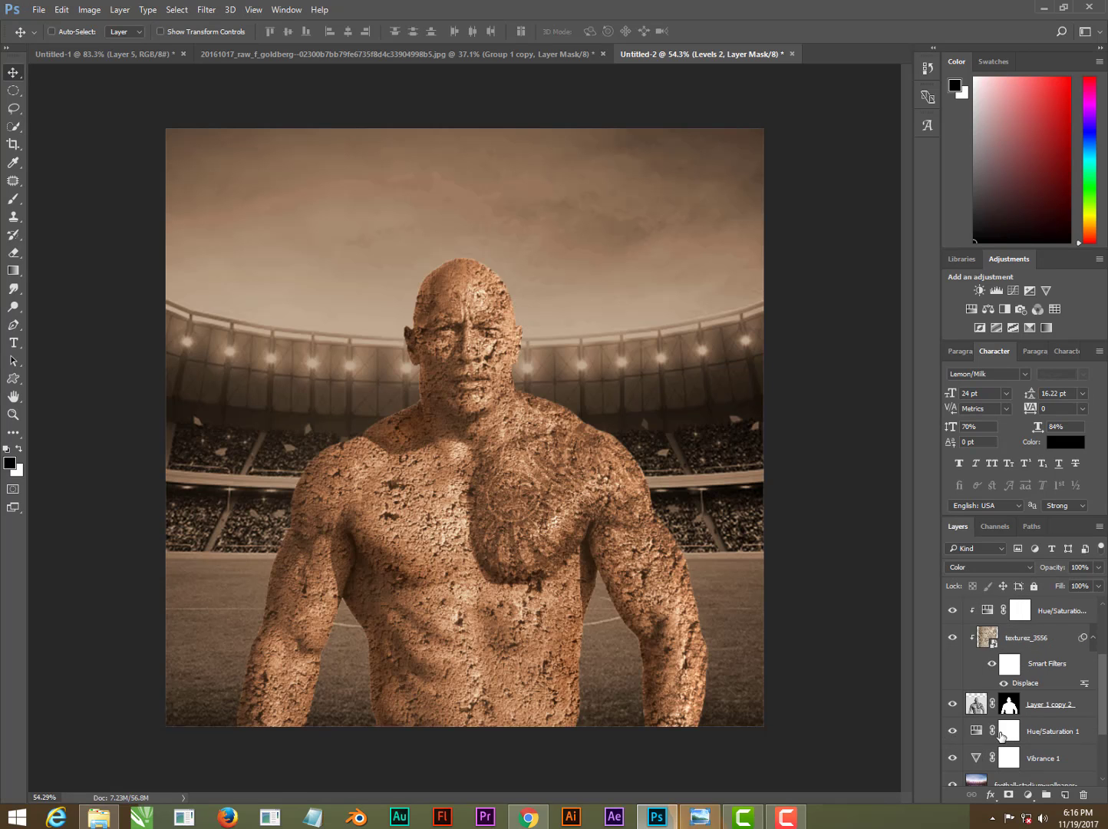
{"action": "scroll", "coordinate": [951, 735], "scroll_direction": "down", "scroll_amount": 1}
{"action": "scroll", "coordinate": [952, 736], "scroll_direction": "down", "scroll_amount": 1}
{"action": "left_click", "coordinate": [953, 735], "text": "alt"}
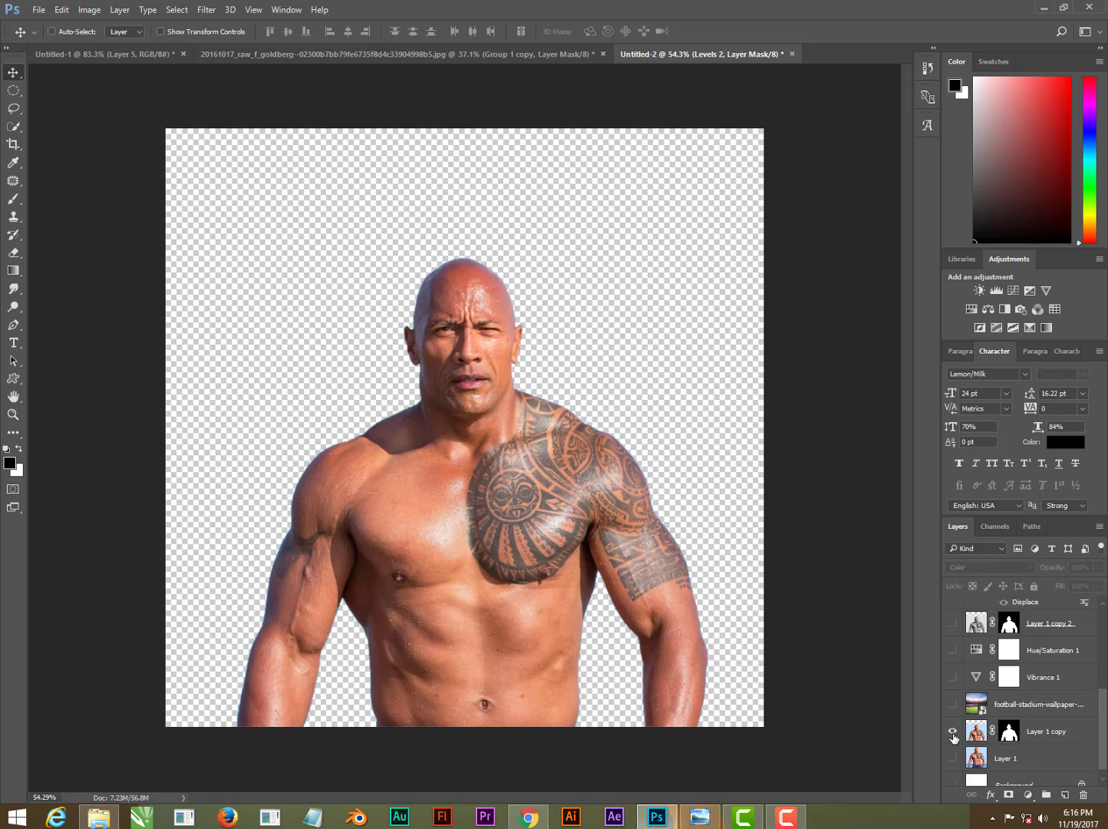
{"action": "left_click", "coordinate": [952, 734], "text": "alt"}
{"action": "left_click", "coordinate": [953, 735], "text": "alt"}
{"action": "left_click", "coordinate": [953, 733], "text": "alt"}
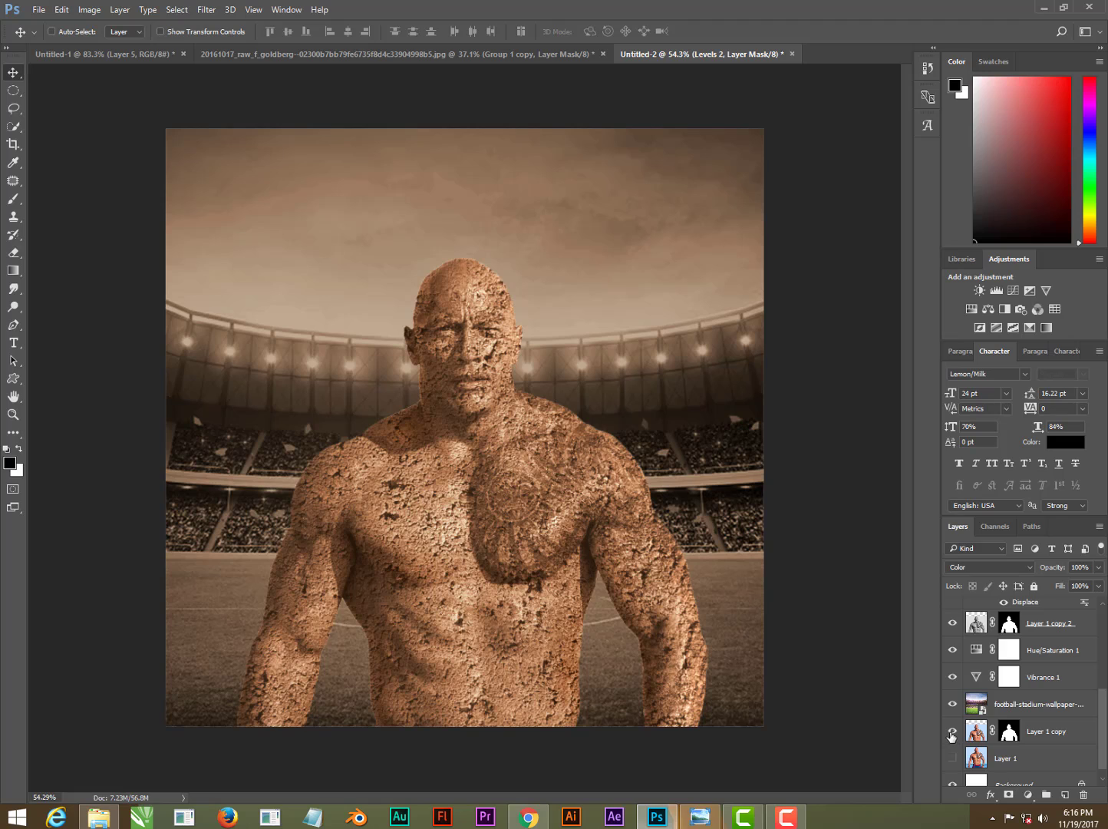